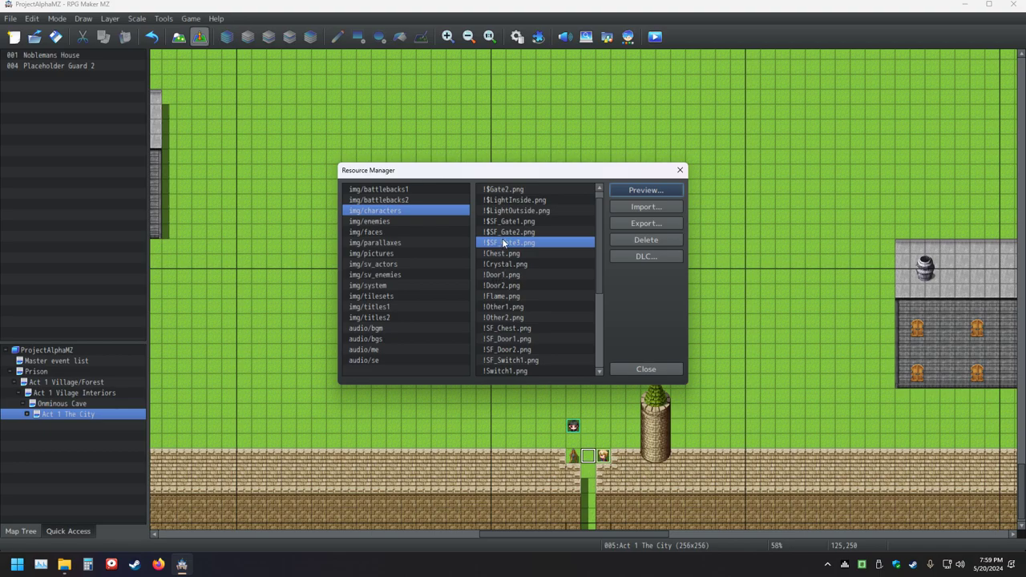
Open the !$SF_Gate3 image from the project's img/characters folder, examine its gate sprites up close, and close it
{"action": "left_click", "coordinate": [64, 565]}
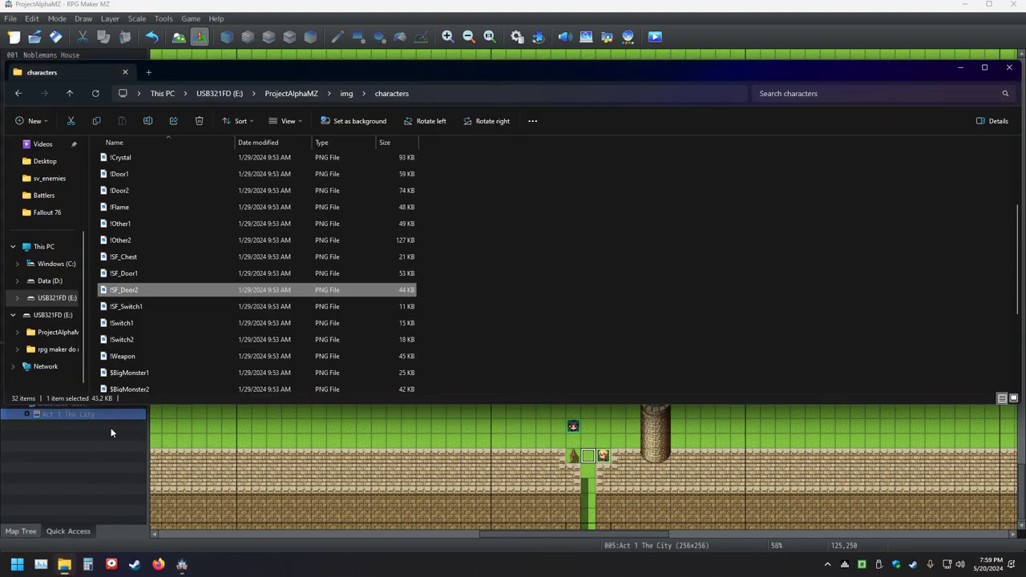
{"action": "scroll", "coordinate": [139, 349], "scroll_direction": "down", "scroll_amount": 3}
{"action": "scroll", "coordinate": [139, 357], "scroll_direction": "up", "scroll_amount": 6}
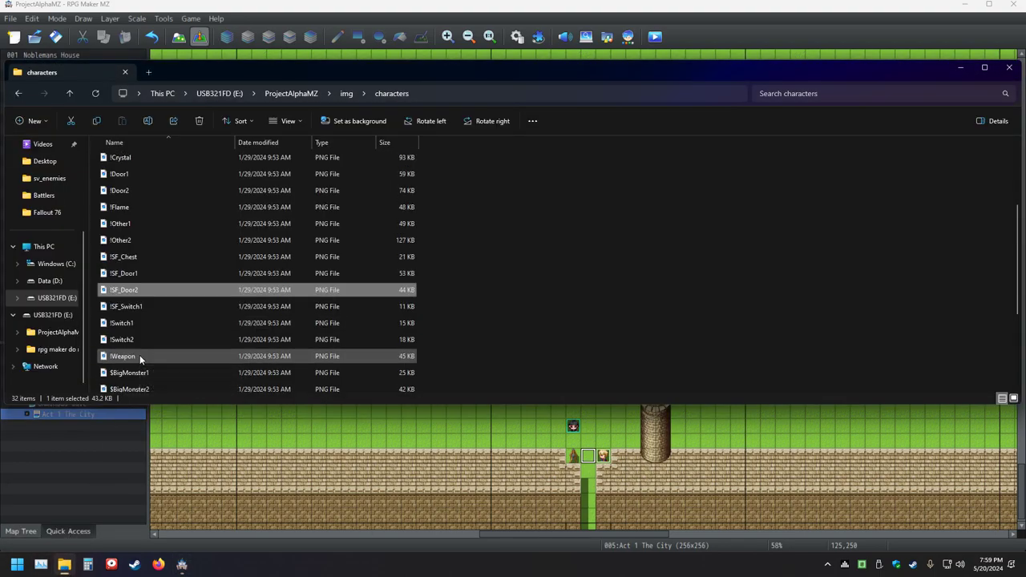
{"action": "double_click", "coordinate": [126, 259]}
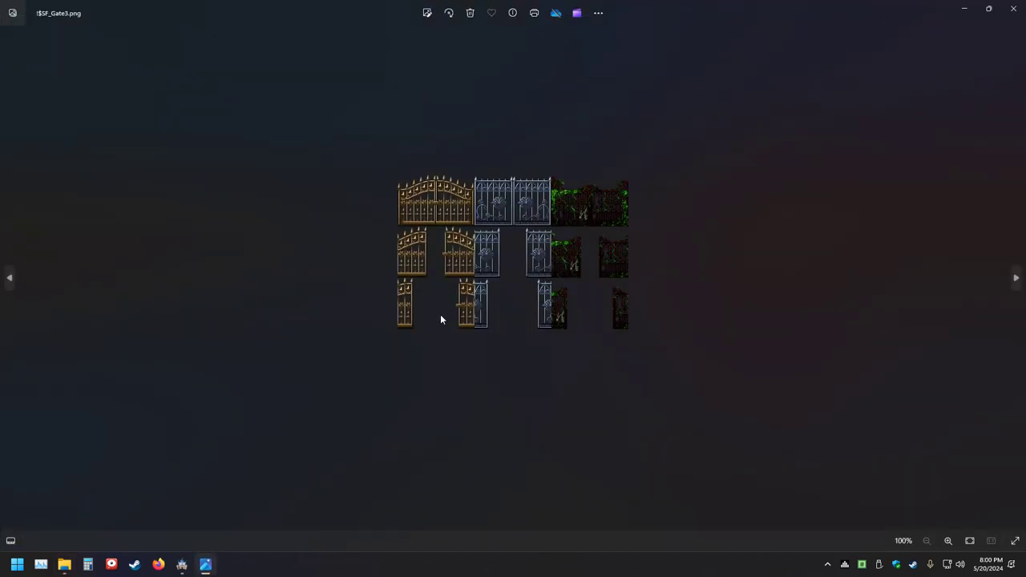
{"action": "scroll", "coordinate": [446, 299], "scroll_direction": "up", "scroll_amount": 5}
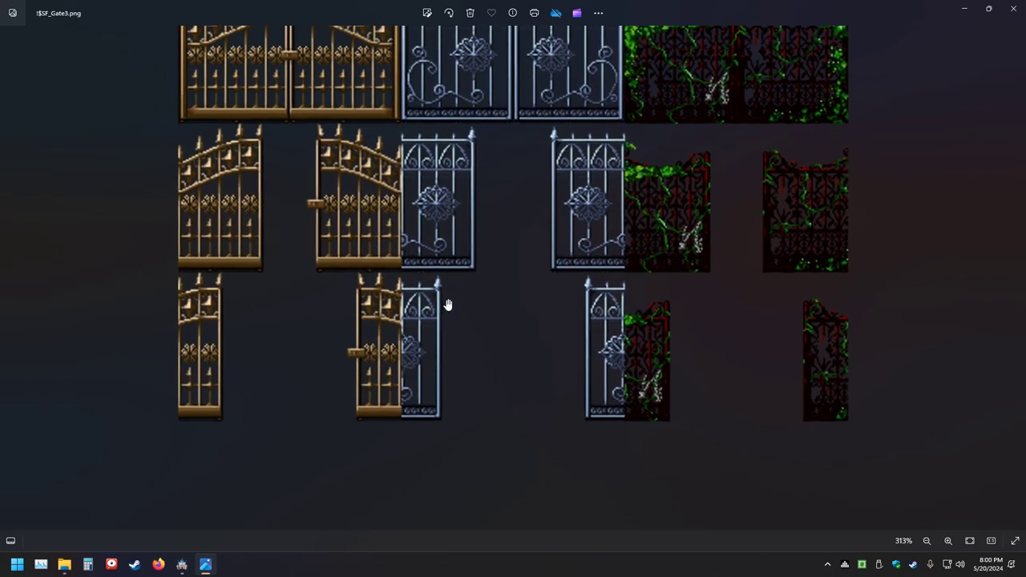
{"action": "scroll", "coordinate": [424, 270], "scroll_direction": "up", "scroll_amount": 2}
{"action": "scroll", "coordinate": [424, 270], "scroll_direction": "down", "scroll_amount": 4}
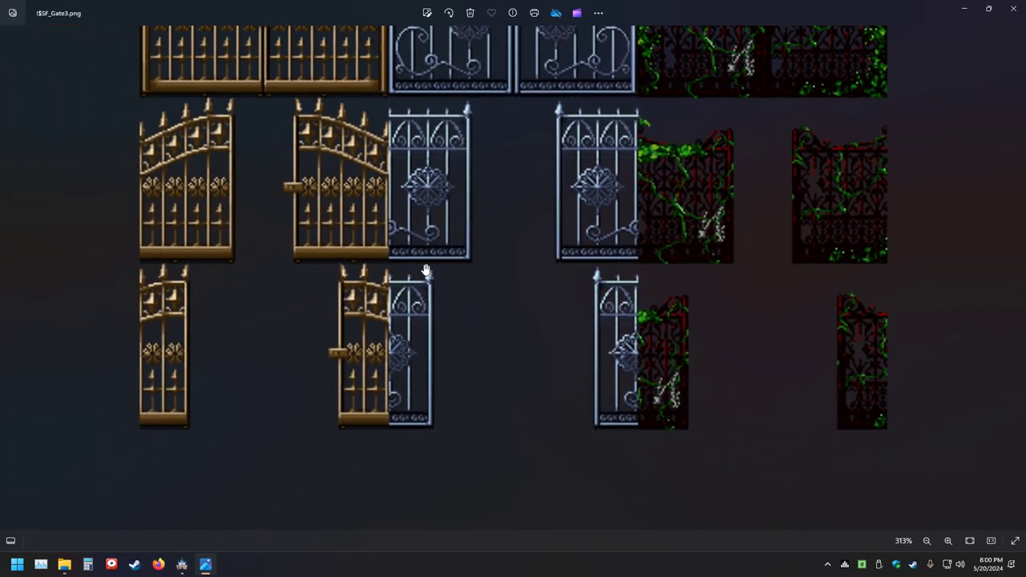
{"action": "left_click_drag", "start_coordinate": [440, 199], "coordinate": [449, 284]}
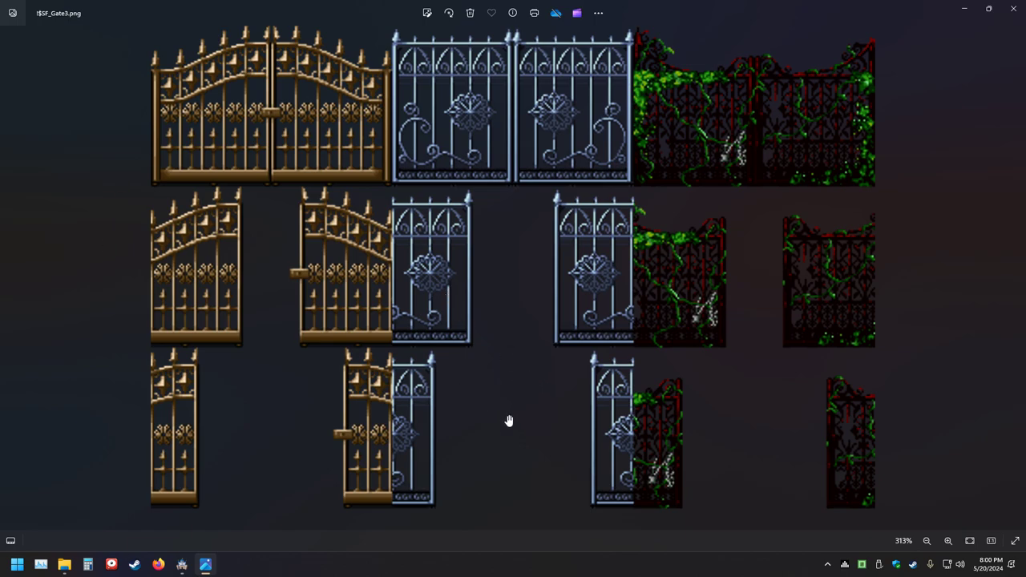
{"action": "left_click", "coordinate": [1014, 9]}
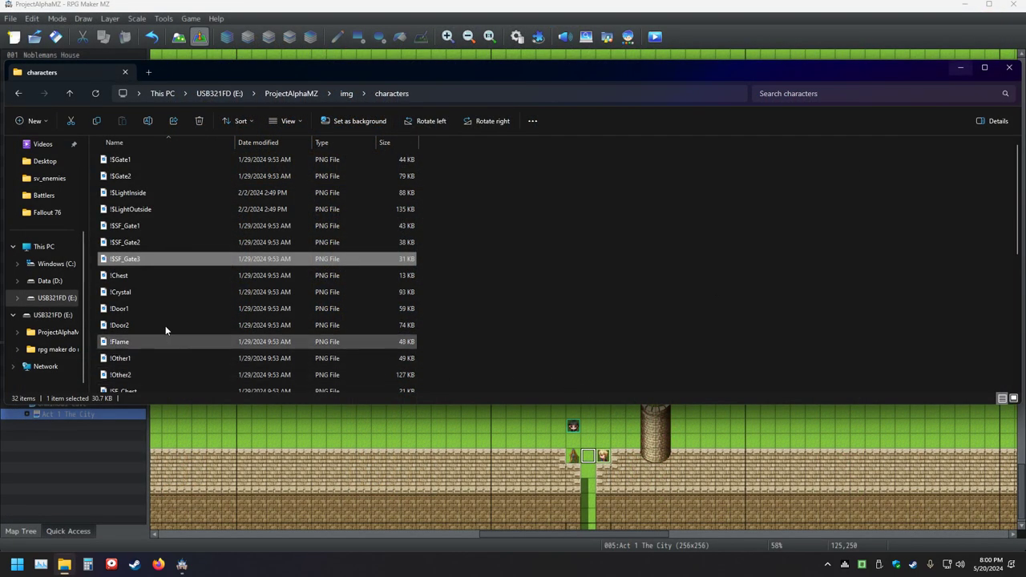
Rename the !$SF_Gate3 file in the characters folder as Gate3 and close the folder window
{"action": "right_click", "coordinate": [118, 262]}
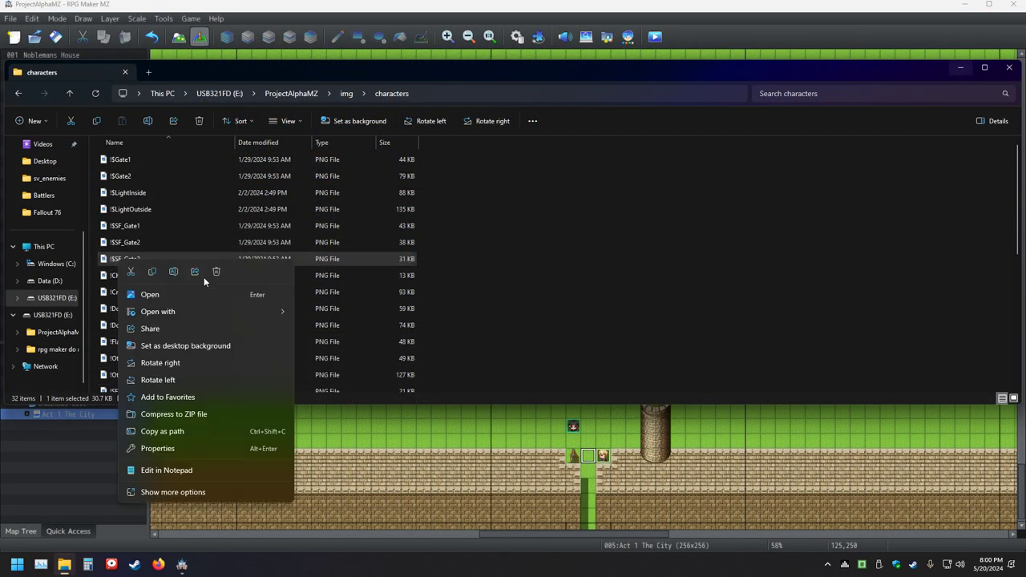
{"action": "left_click", "coordinate": [490, 339]}
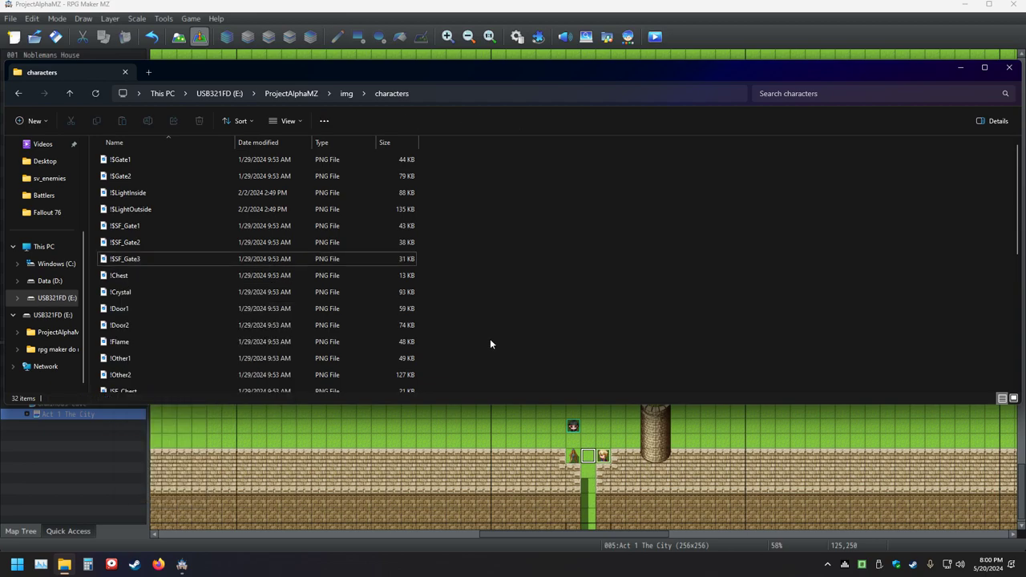
{"action": "left_click", "coordinate": [128, 261]}
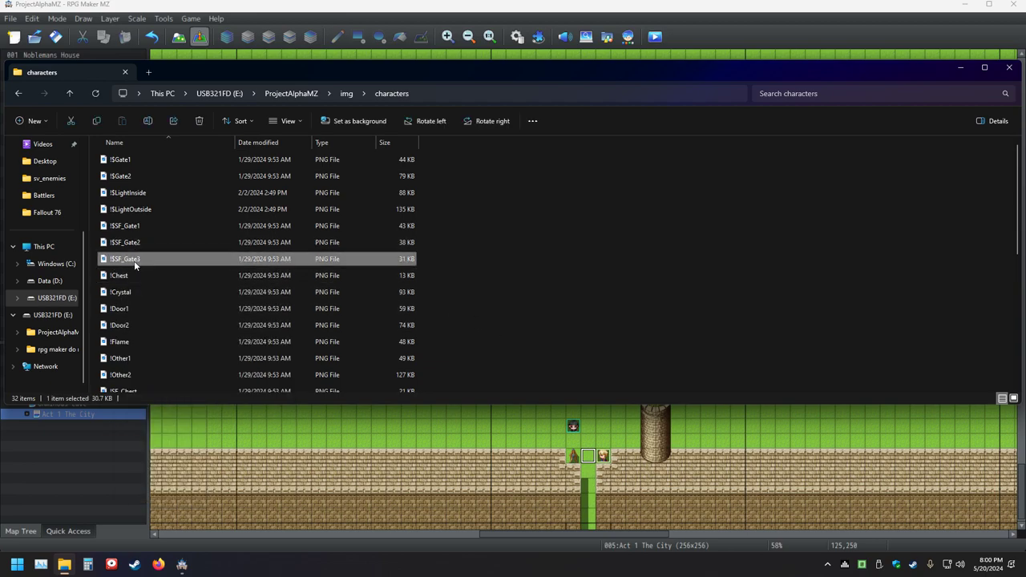
{"action": "left_click", "coordinate": [134, 261]}
{"action": "key", "text": "Home"}
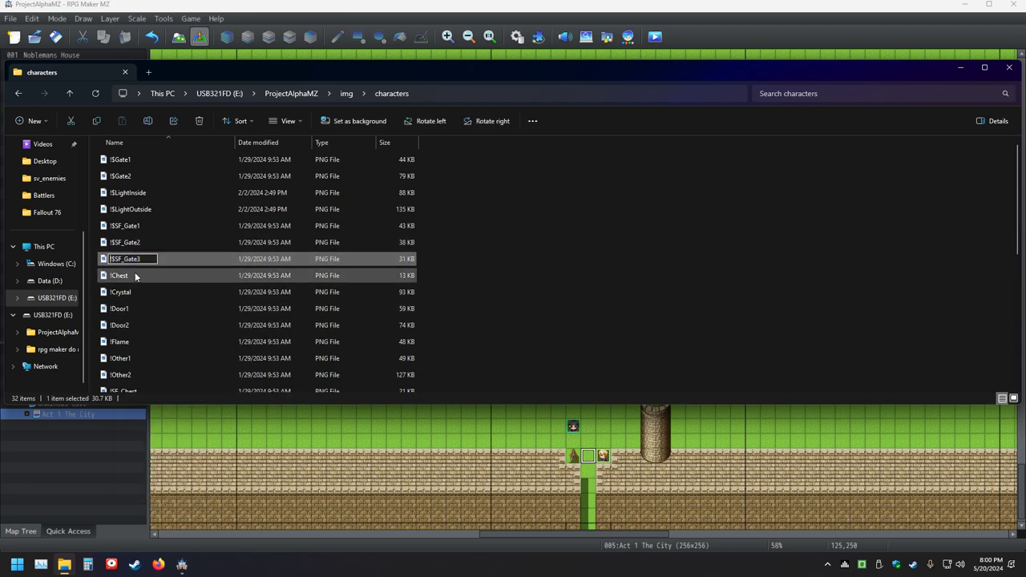
{"action": "key", "text": "Right"}
{"action": "key", "text": "Right"}
{"action": "key", "text": "Right"}
{"action": "key", "text": "Right"}
{"action": "key", "text": "Delete"}
{"action": "key", "text": "BackSpace"}
{"action": "key", "text": "BackSpace"}
{"action": "key", "text": "BackSpace"}
{"action": "key", "text": "BackSpace"}
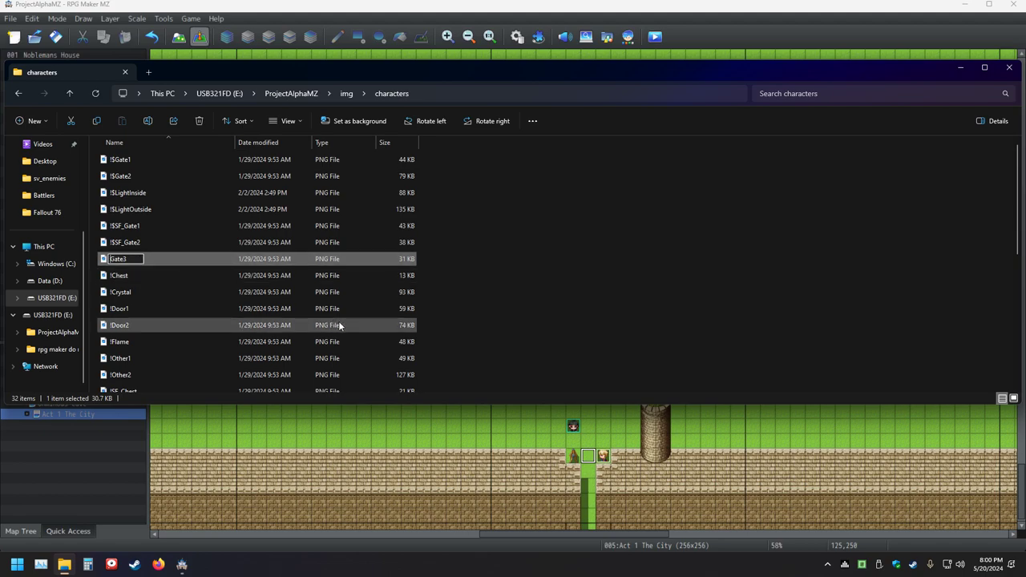
{"action": "left_click", "coordinate": [494, 343]}
{"action": "left_click", "coordinate": [1016, 44]}
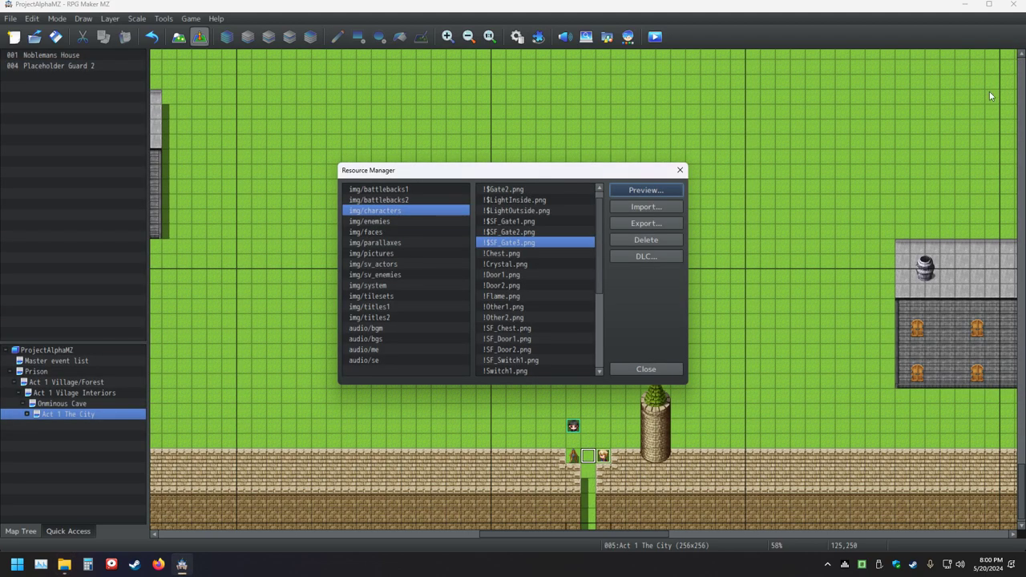
Reopen the Resource Manager and look for the renamed gate image among the img/characters files
{"action": "left_click", "coordinate": [678, 172]}
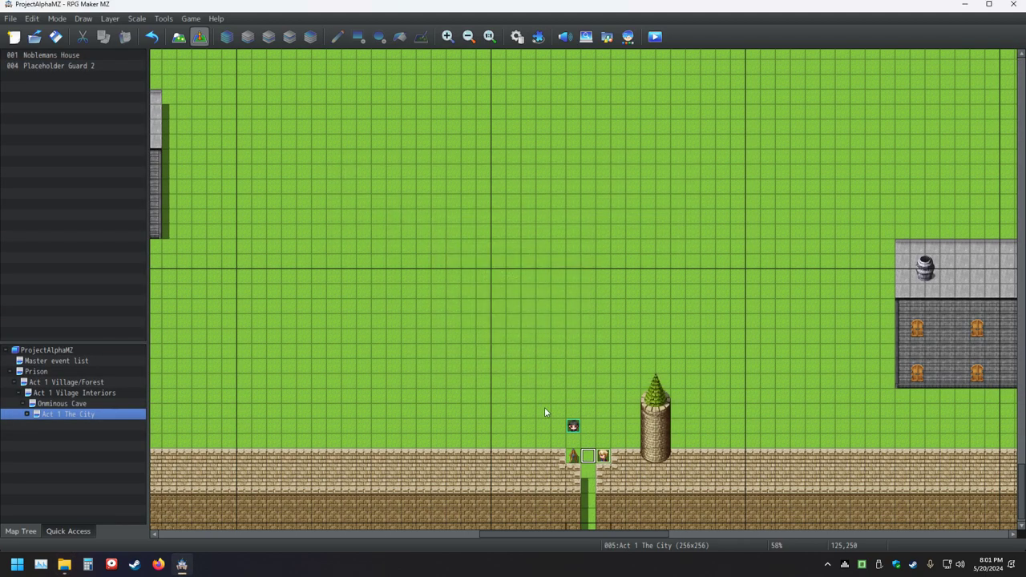
{"action": "left_click", "coordinate": [607, 36]}
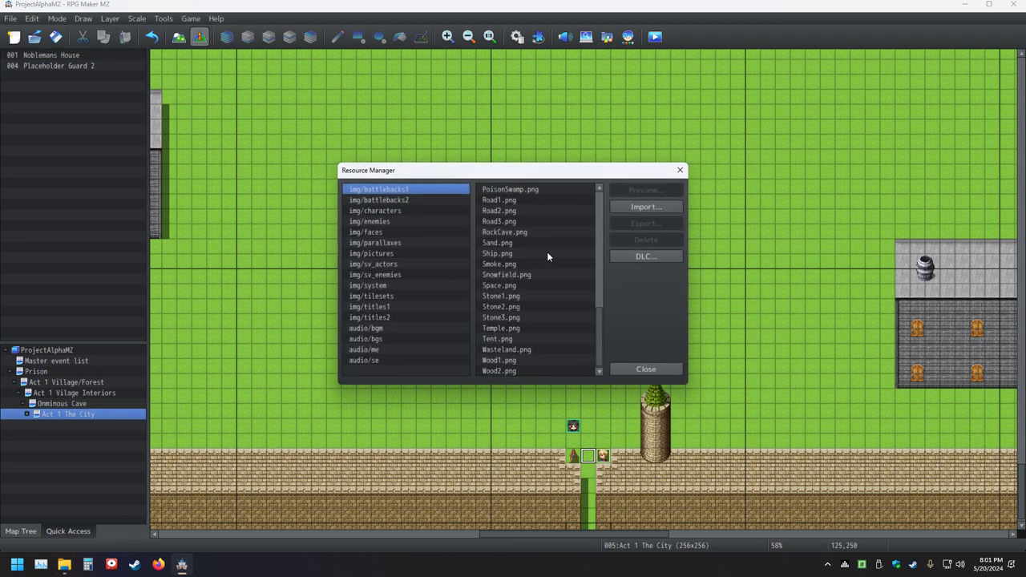
{"action": "left_click", "coordinate": [369, 210]}
{"action": "scroll", "coordinate": [567, 295], "scroll_direction": "down", "scroll_amount": 4}
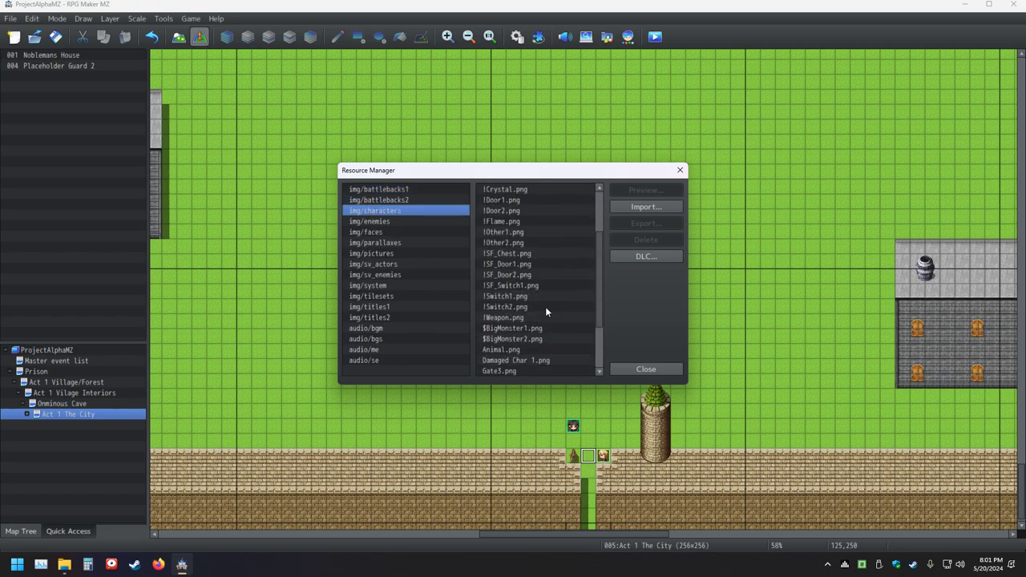
{"action": "left_click", "coordinate": [494, 319]}
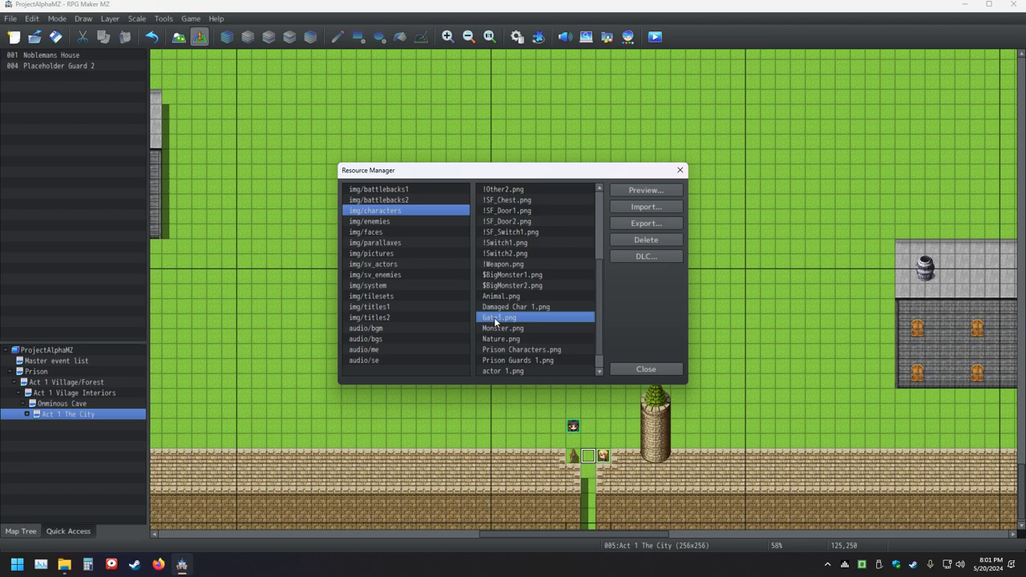
{"action": "scroll", "coordinate": [559, 293], "scroll_direction": "up", "scroll_amount": 3}
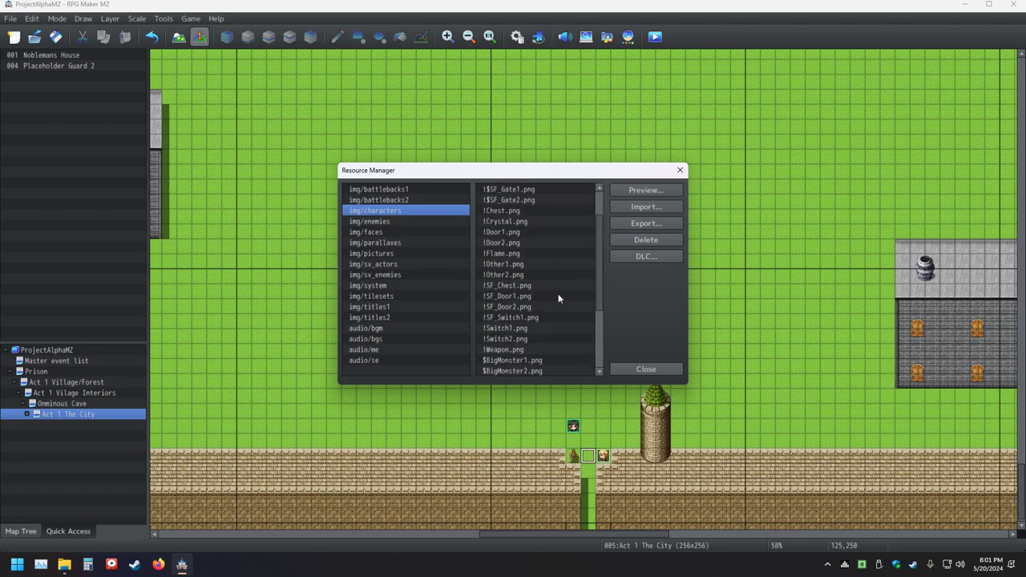
{"action": "scroll", "coordinate": [559, 298], "scroll_direction": "up", "scroll_amount": 1}
{"action": "scroll", "coordinate": [559, 299], "scroll_direction": "down", "scroll_amount": 3}
{"action": "scroll", "coordinate": [558, 298], "scroll_direction": "down", "scroll_amount": 3}
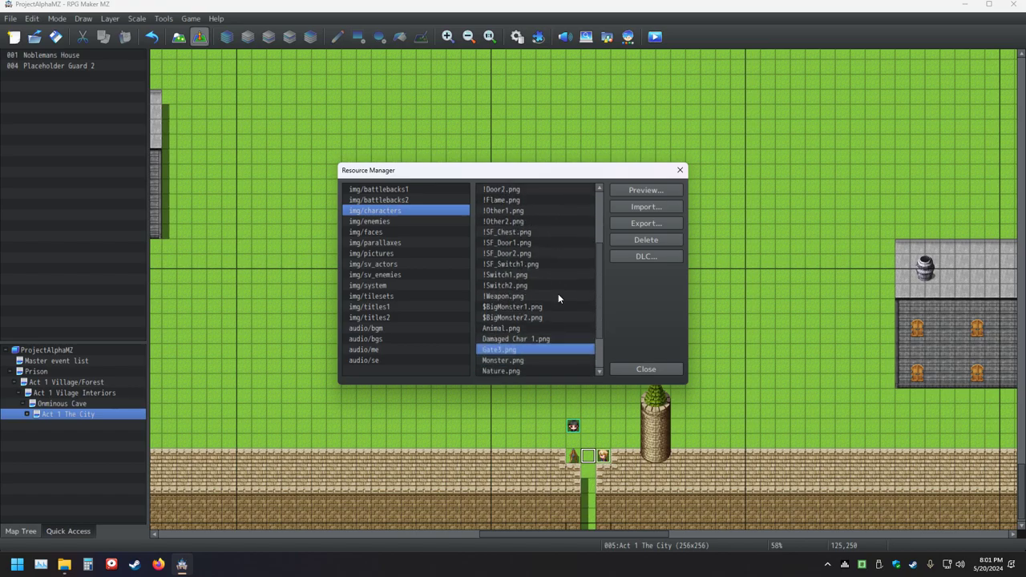
{"action": "scroll", "coordinate": [559, 298], "scroll_direction": "up", "scroll_amount": 5}
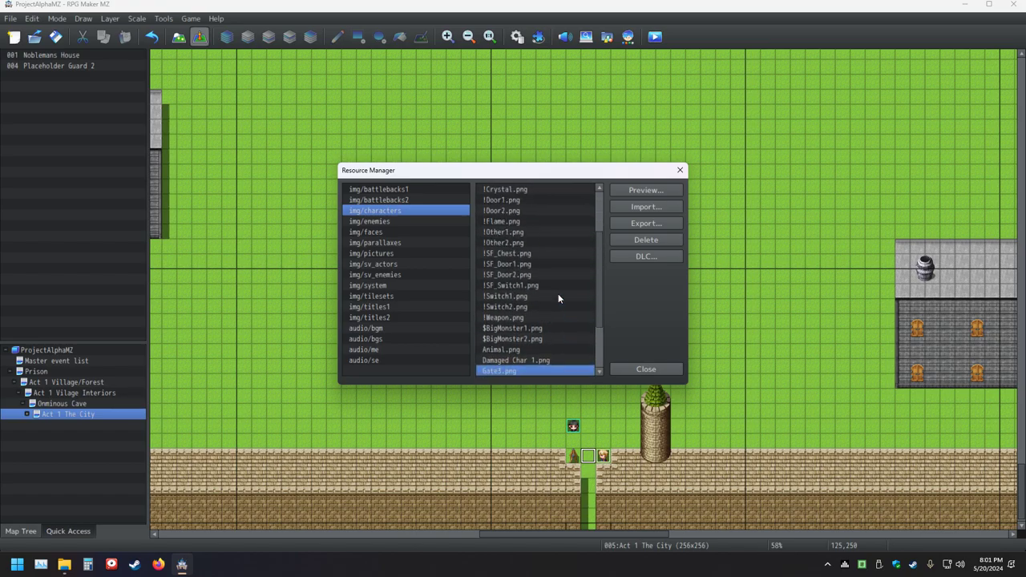
{"action": "scroll", "coordinate": [559, 298], "scroll_direction": "up", "scroll_amount": 1}
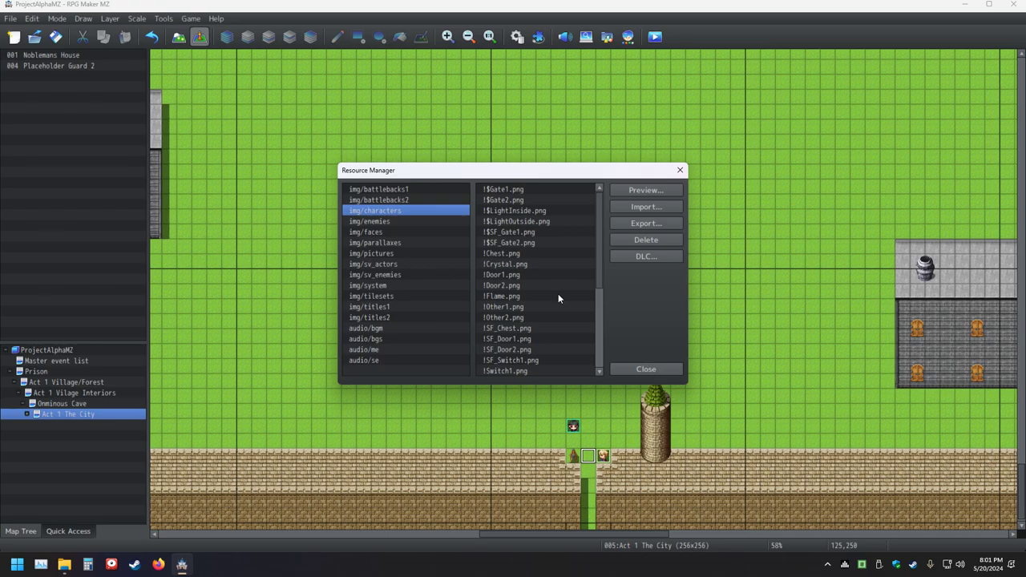
{"action": "left_click", "coordinate": [680, 170]}
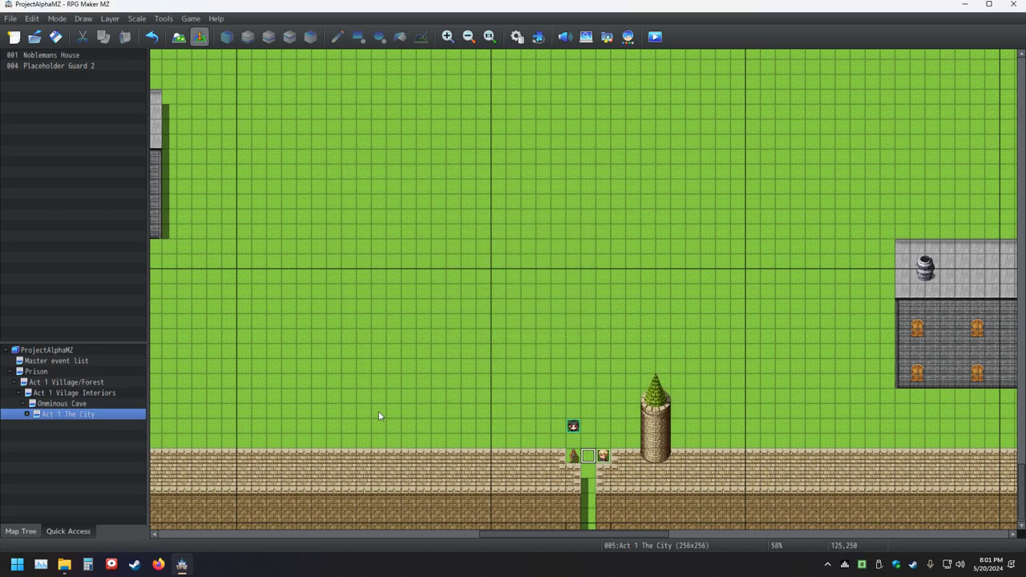
Rename the Gate3 file in the project's characters folder as !$Gate3 and close the folder window
{"action": "left_click", "coordinate": [65, 565]}
{"action": "left_click", "coordinate": [116, 259]}
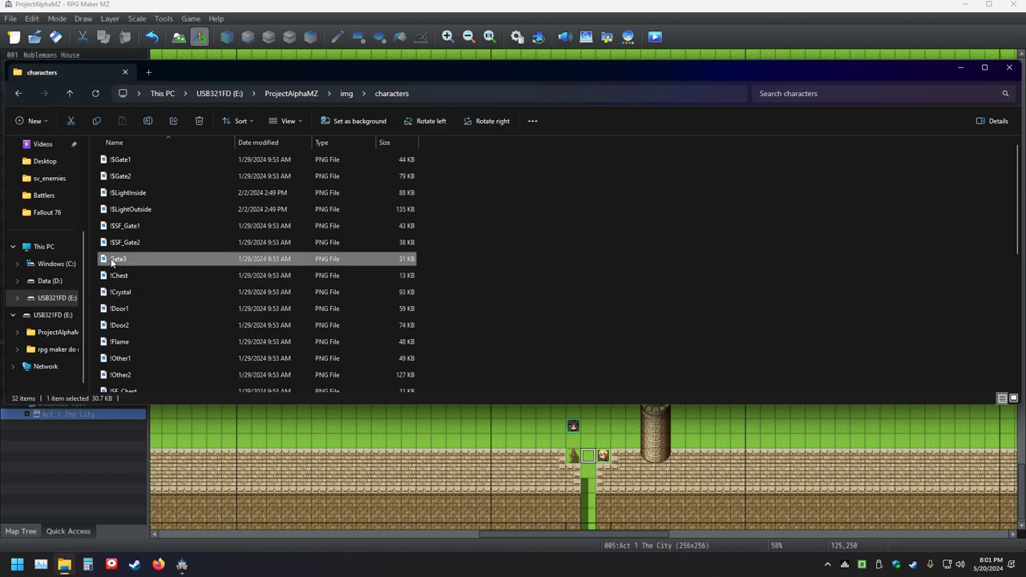
{"action": "left_click", "coordinate": [113, 260]}
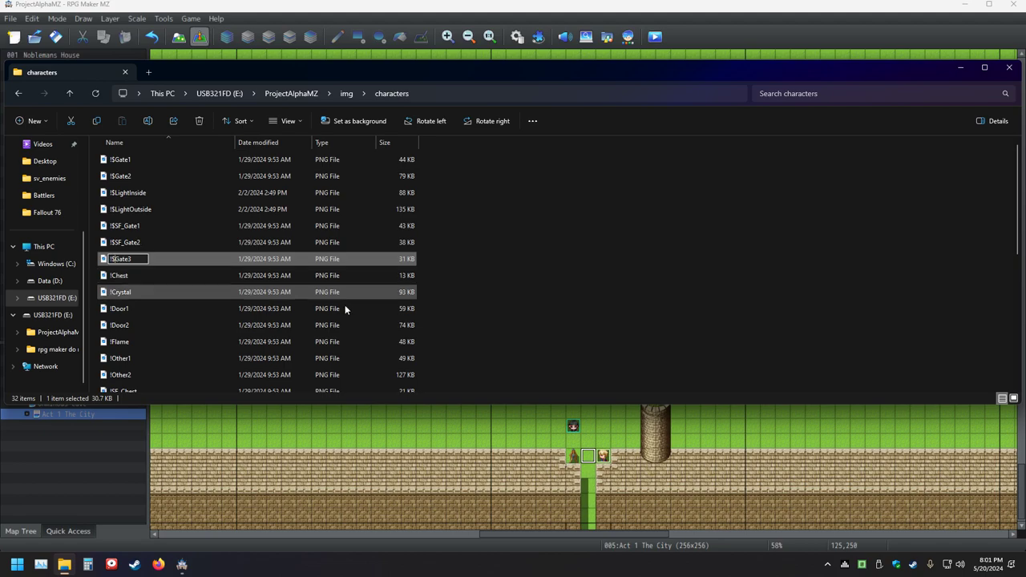
{"action": "left_click", "coordinate": [599, 345]}
{"action": "left_click", "coordinate": [1009, 67]}
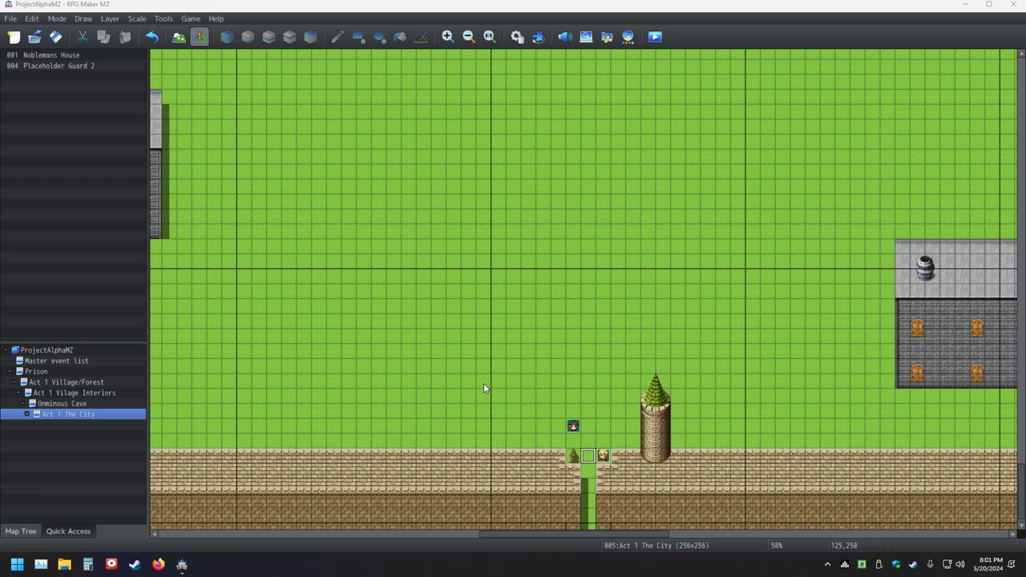
Create an event in the wall opening between the two guards, using the closed golden gate from !$Gate3 as its image
{"action": "double_click", "coordinate": [588, 457]}
{"action": "double_click", "coordinate": [266, 337]}
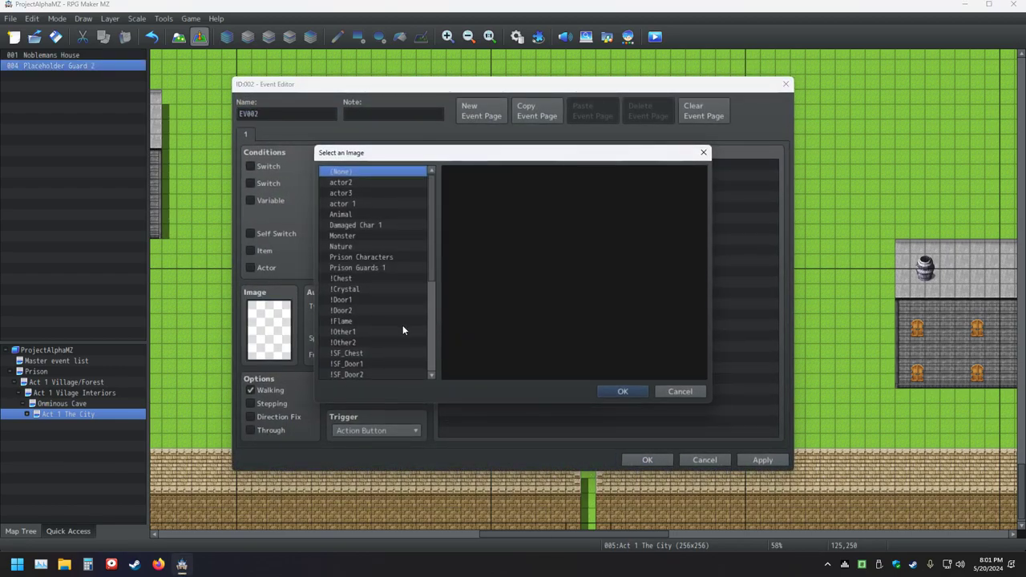
{"action": "scroll", "coordinate": [396, 309], "scroll_direction": "down", "scroll_amount": 4}
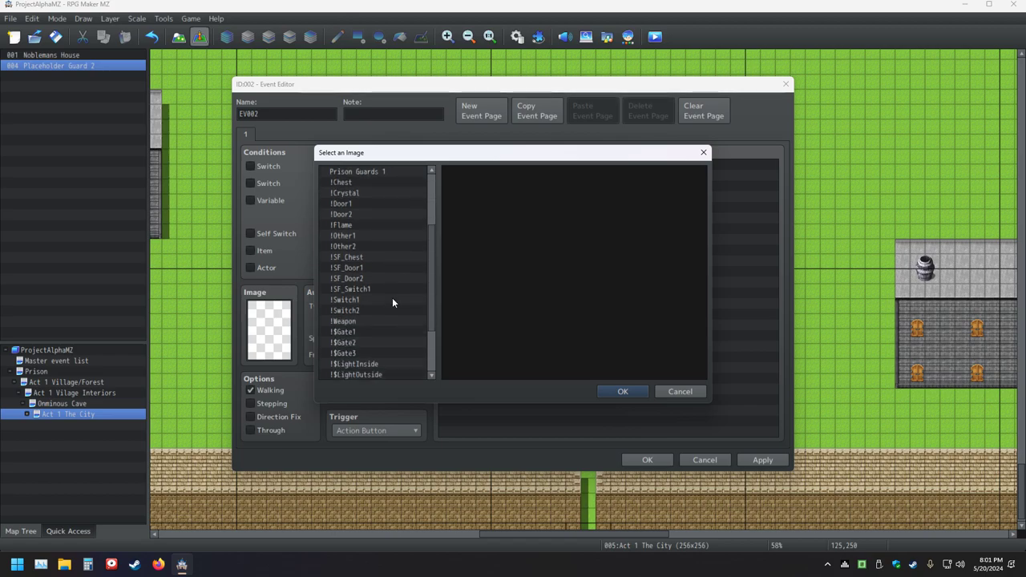
{"action": "left_click", "coordinate": [352, 322]}
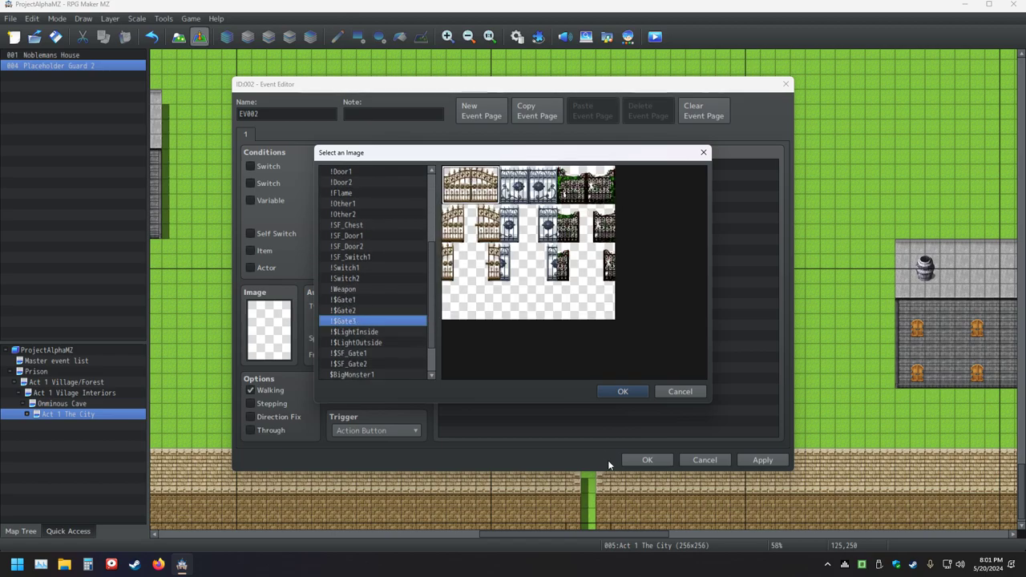
{"action": "left_click", "coordinate": [623, 391]}
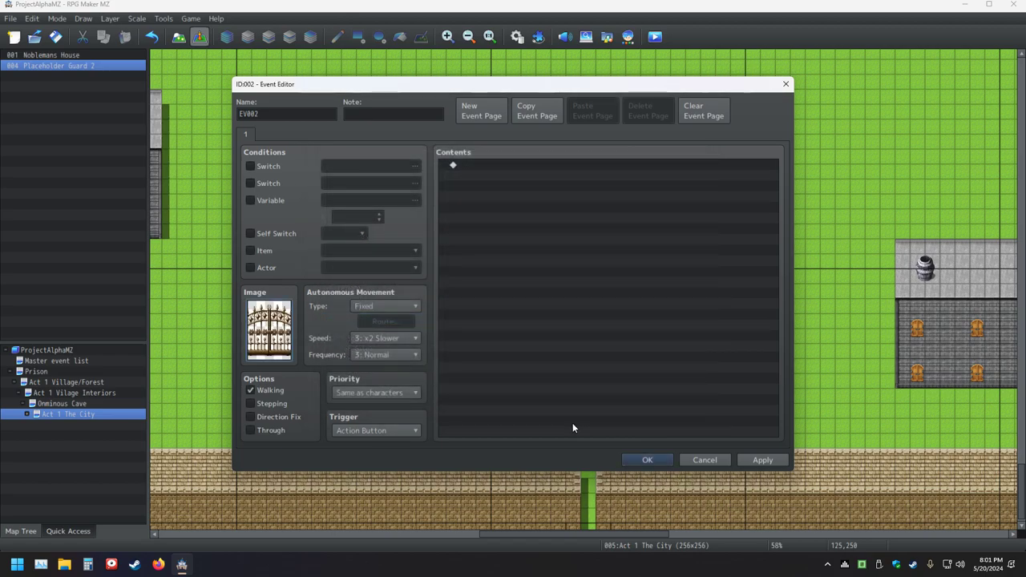
{"action": "left_click", "coordinate": [646, 460]}
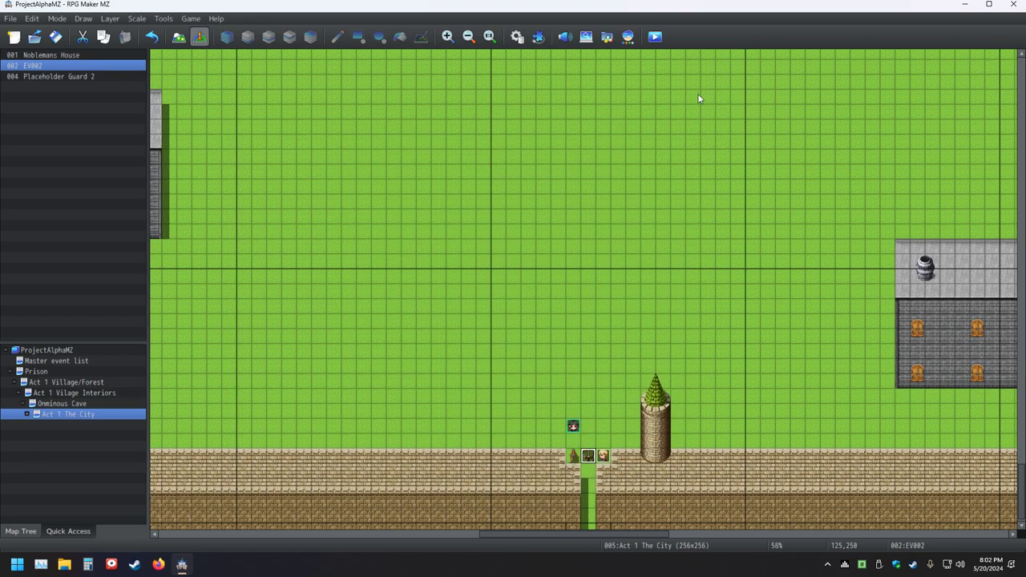
Playtest the game, walk the character to the new gate, and end the playtest
{"action": "left_click", "coordinate": [656, 42]}
{"action": "left_click", "coordinate": [487, 298]}
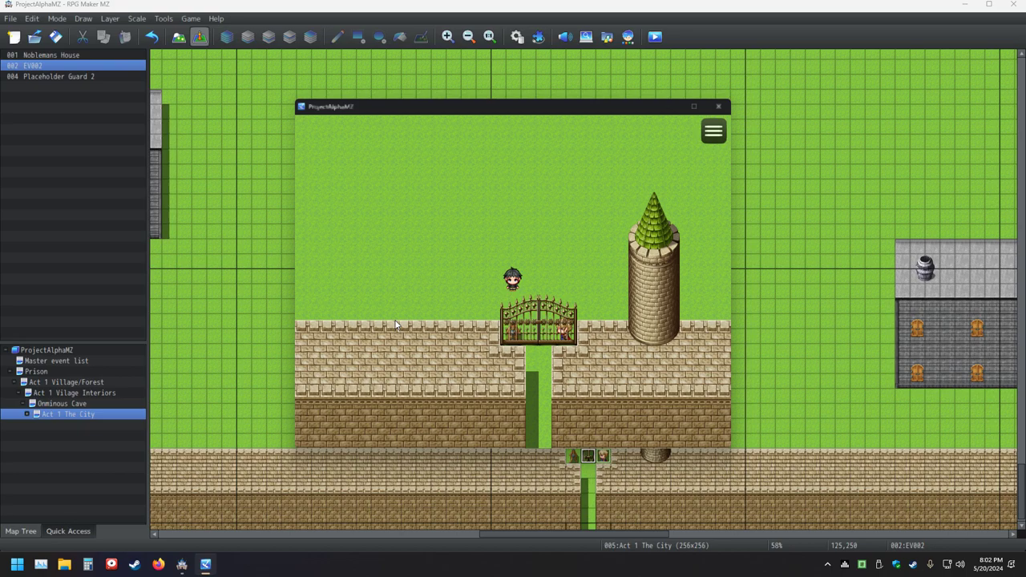
{"action": "key", "text": "Down"}
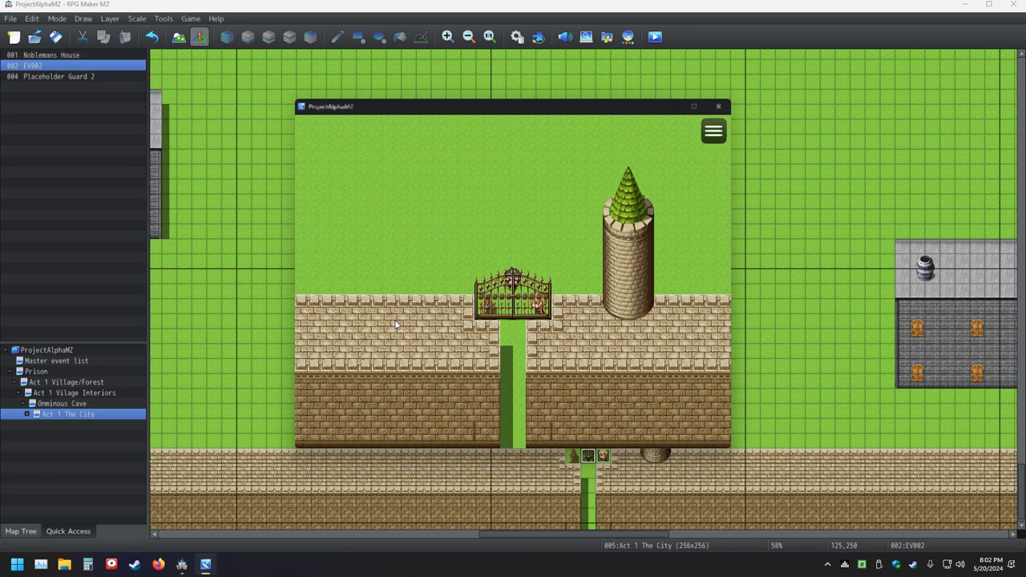
{"action": "key", "text": "alt+F4"}
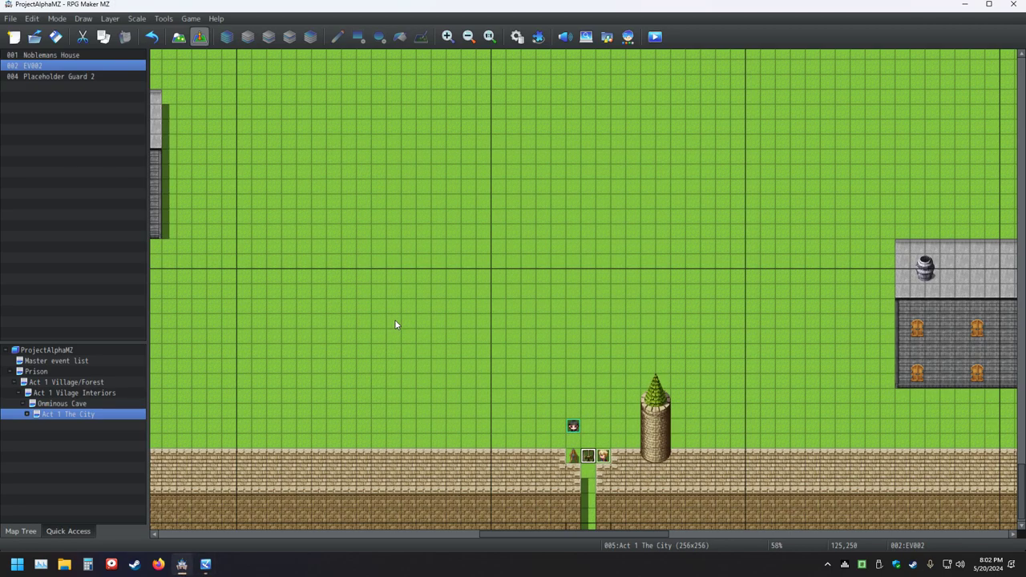
Paste the copied gate-opening commands, from Play SE Open5 through Control Self Switch A = ON, into the gate event EV002
{"action": "double_click", "coordinate": [587, 456]}
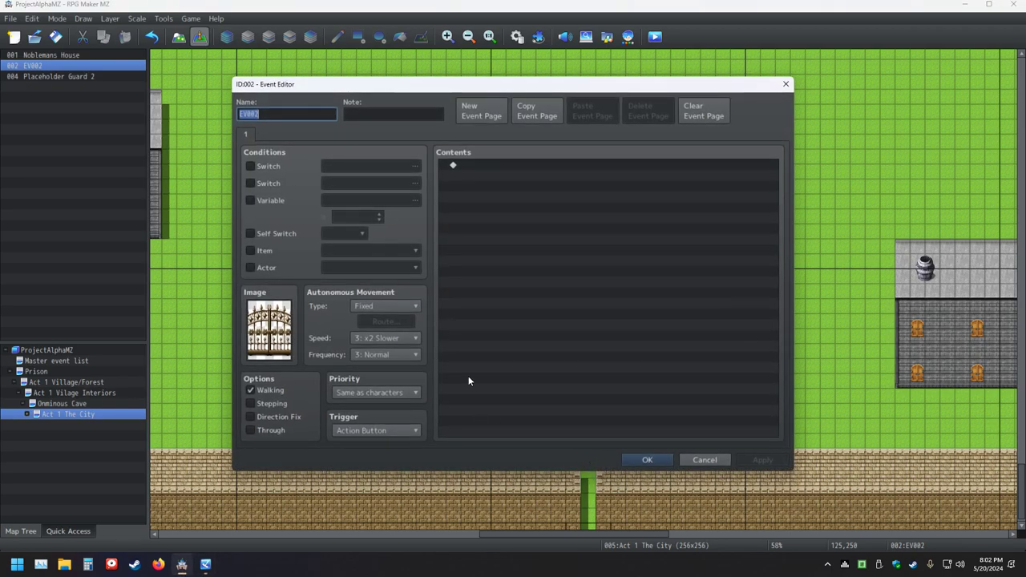
{"action": "left_click", "coordinate": [470, 167]}
{"action": "key", "text": "ctrl+v"}
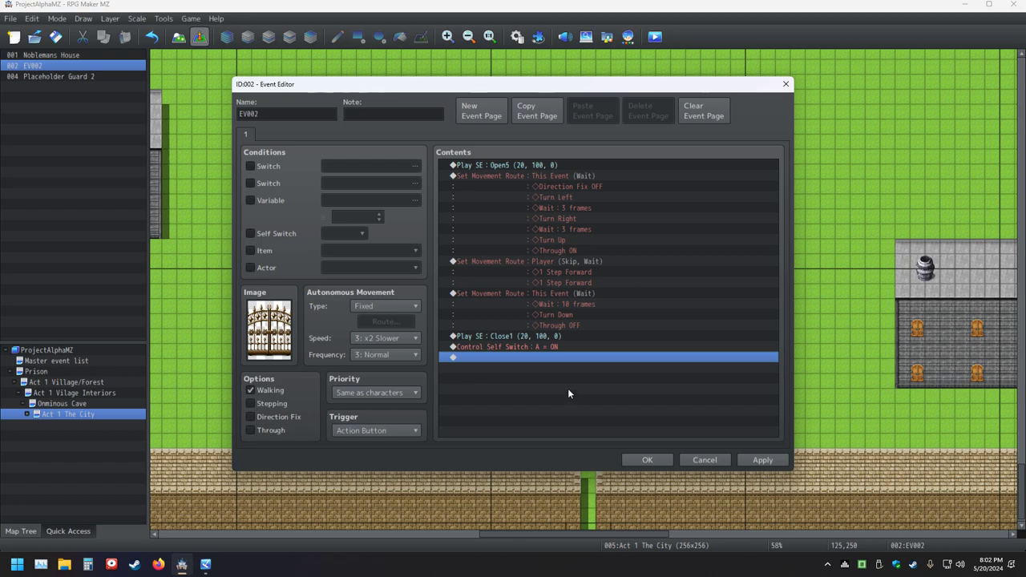
{"action": "double_click", "coordinate": [478, 165]}
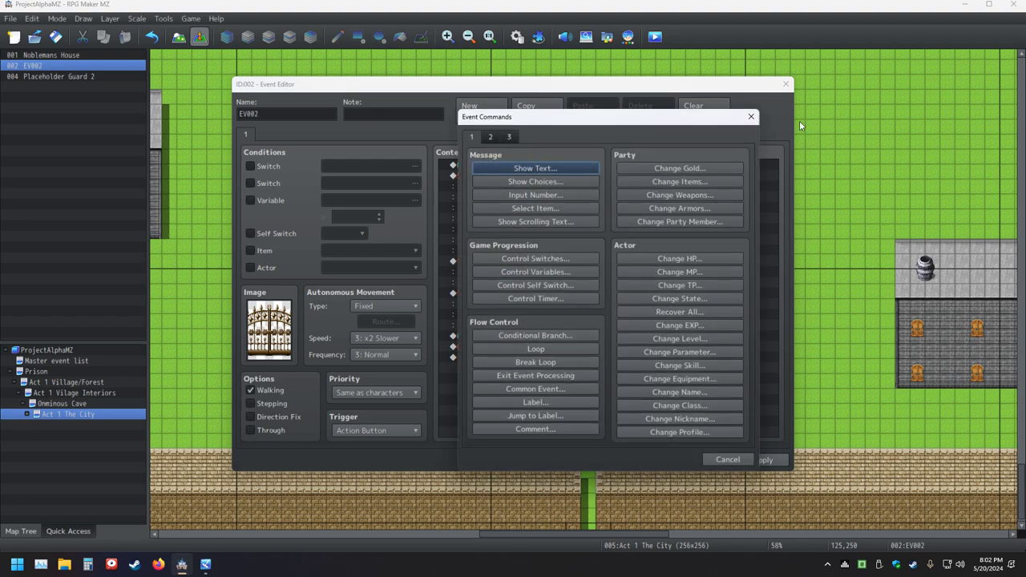
{"action": "left_click", "coordinate": [750, 117]}
{"action": "right_click", "coordinate": [498, 170]}
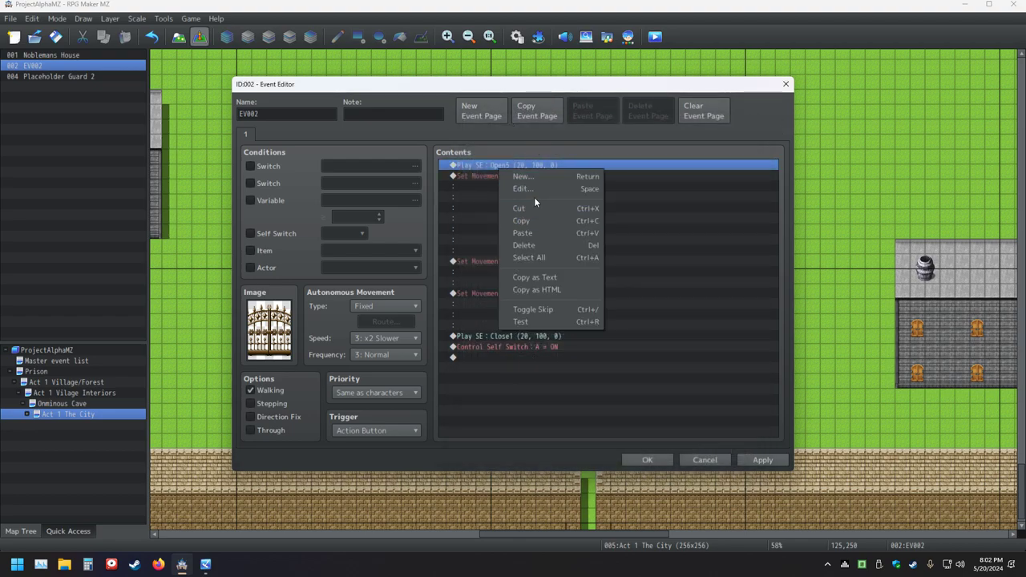
{"action": "left_click", "coordinate": [534, 193]}
{"action": "left_click", "coordinate": [629, 406]}
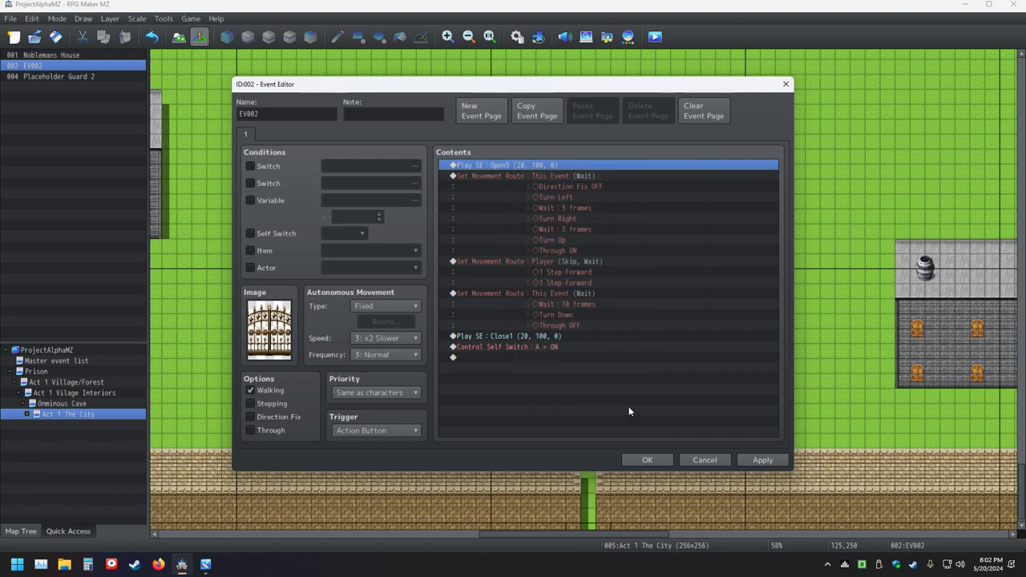
Audition the Open sound effects for the gate event's opening Play SE command, set it to Open3, and save the event
{"action": "right_click", "coordinate": [531, 167]}
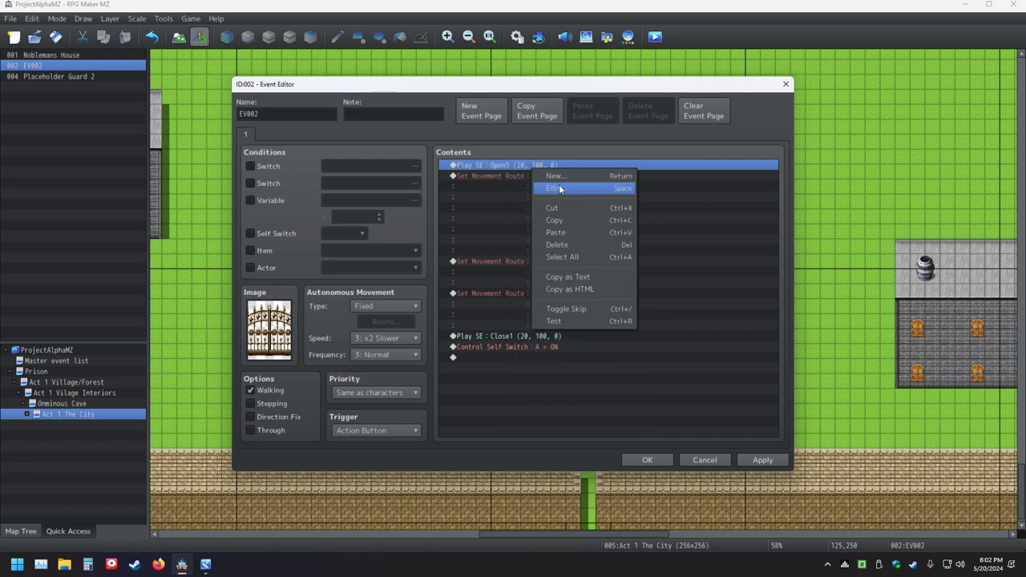
{"action": "left_click", "coordinate": [553, 189]}
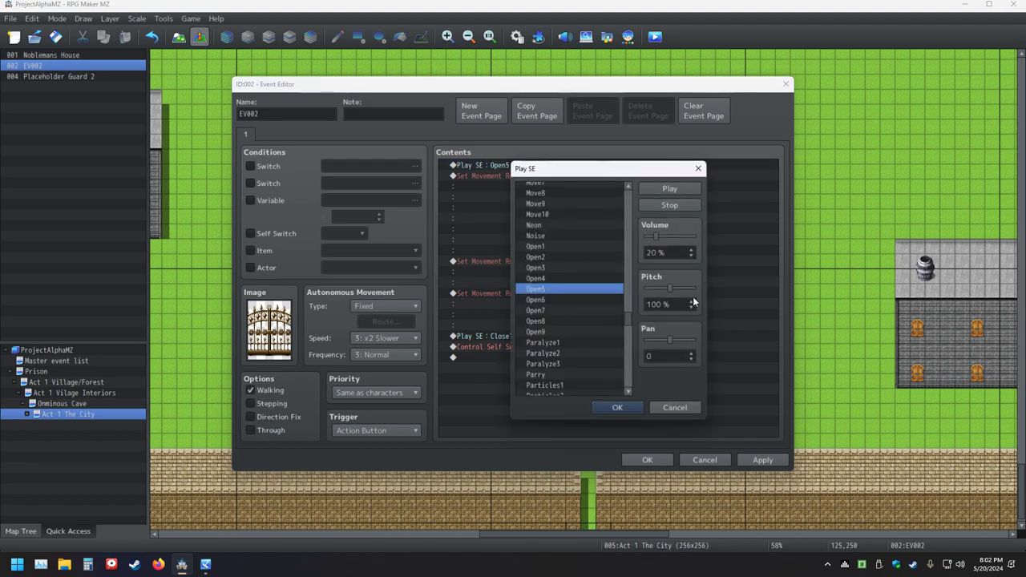
{"action": "left_click", "coordinate": [669, 190]}
{"action": "left_click", "coordinate": [531, 247]}
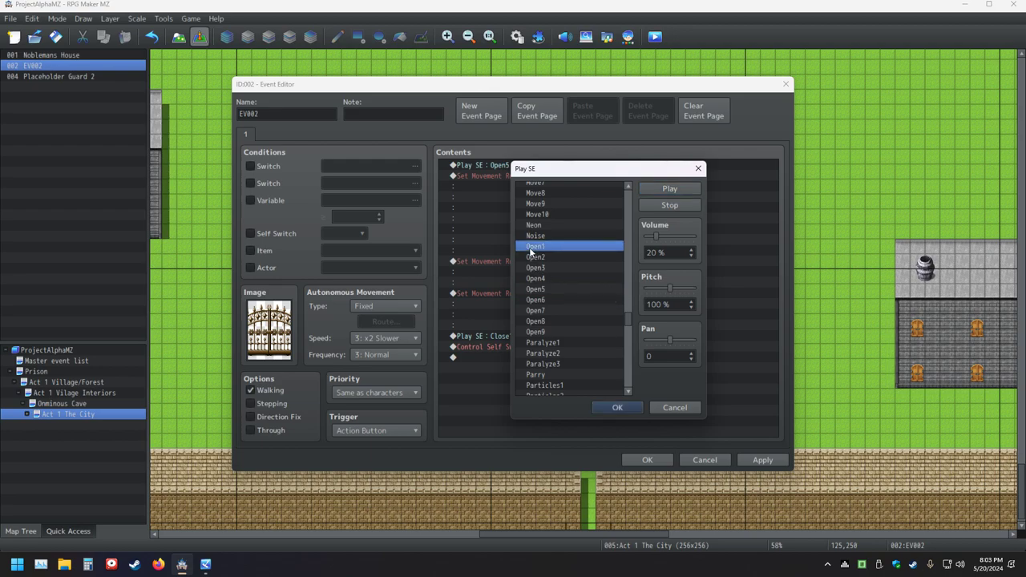
{"action": "left_click", "coordinate": [577, 258]}
{"action": "left_click", "coordinate": [573, 269]}
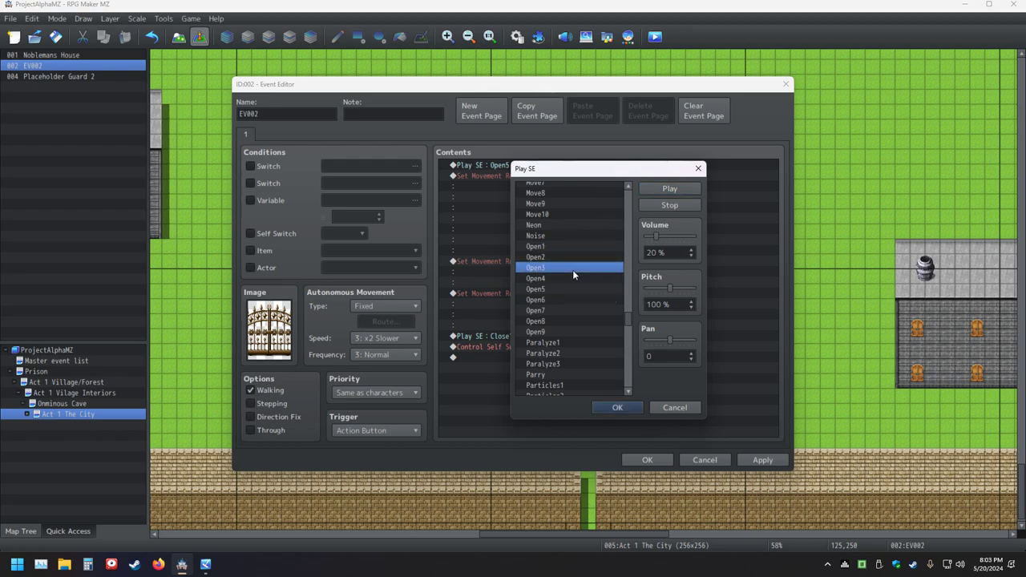
{"action": "left_click", "coordinate": [570, 280]}
{"action": "left_click", "coordinate": [550, 310]}
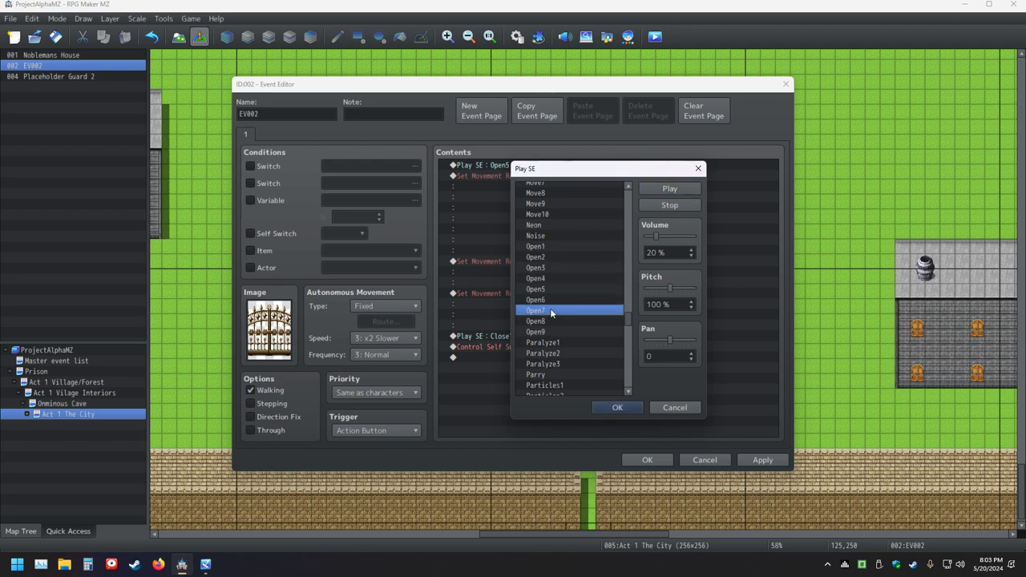
{"action": "left_click", "coordinate": [550, 300]}
{"action": "left_click", "coordinate": [544, 322]}
{"action": "left_click", "coordinate": [545, 331]}
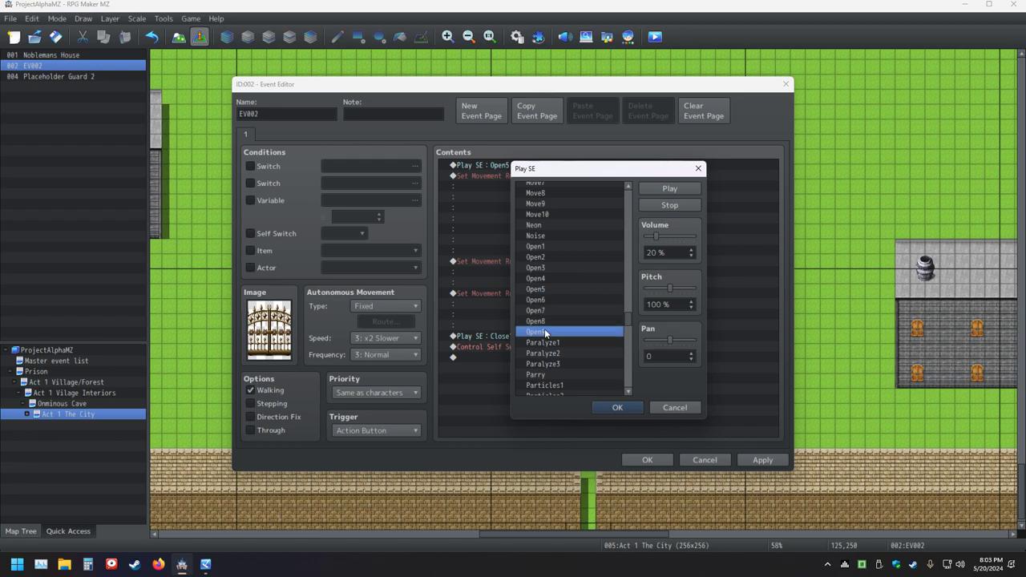
{"action": "left_click", "coordinate": [547, 300]}
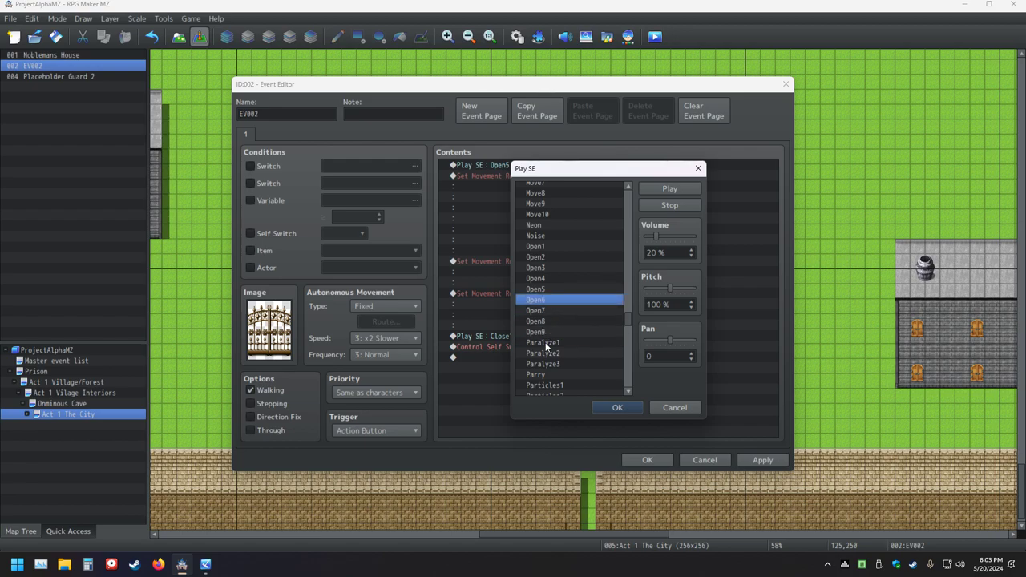
{"action": "left_click", "coordinate": [543, 331]}
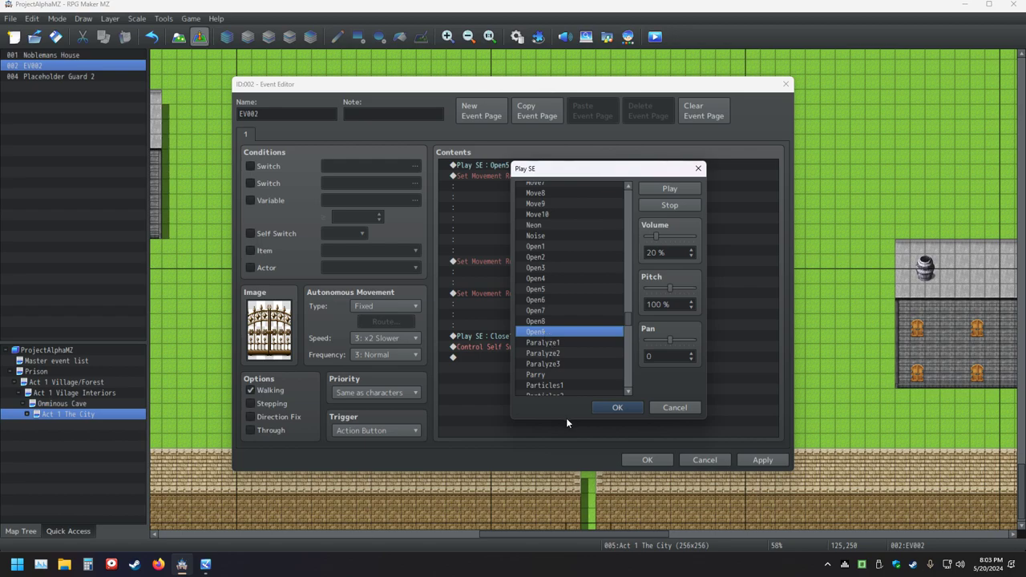
{"action": "left_click", "coordinate": [545, 269]}
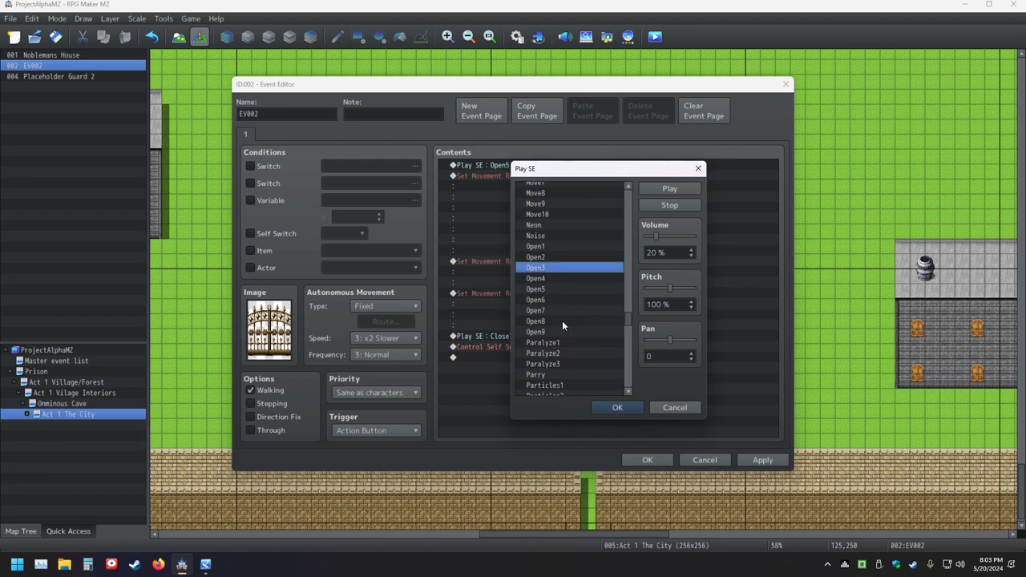
{"action": "left_click", "coordinate": [623, 409]}
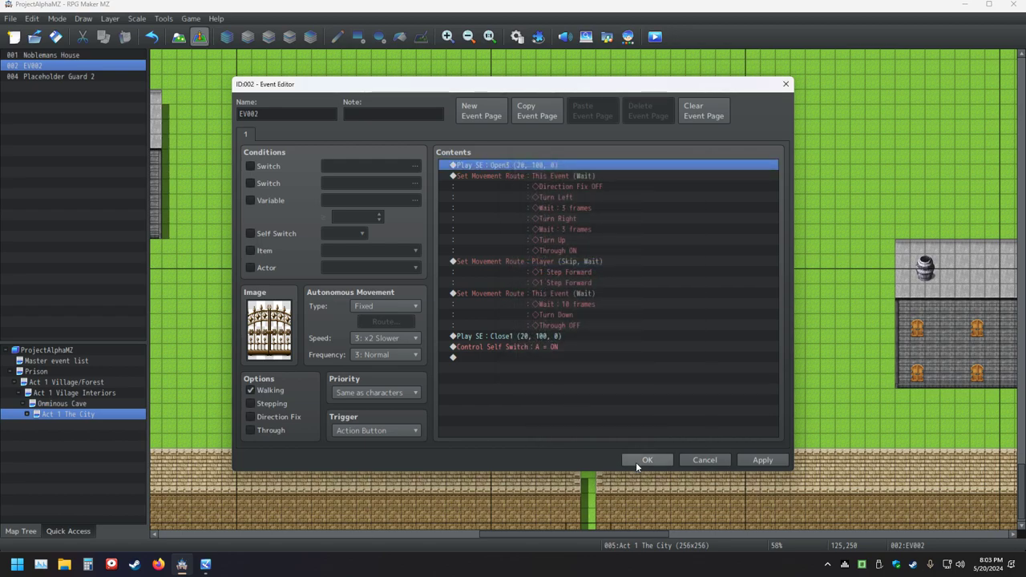
{"action": "left_click", "coordinate": [639, 460]}
Save the game changes and playtest, passing the character back and forth through the gate several times, and end the playtest
{"action": "left_click", "coordinate": [655, 37]}
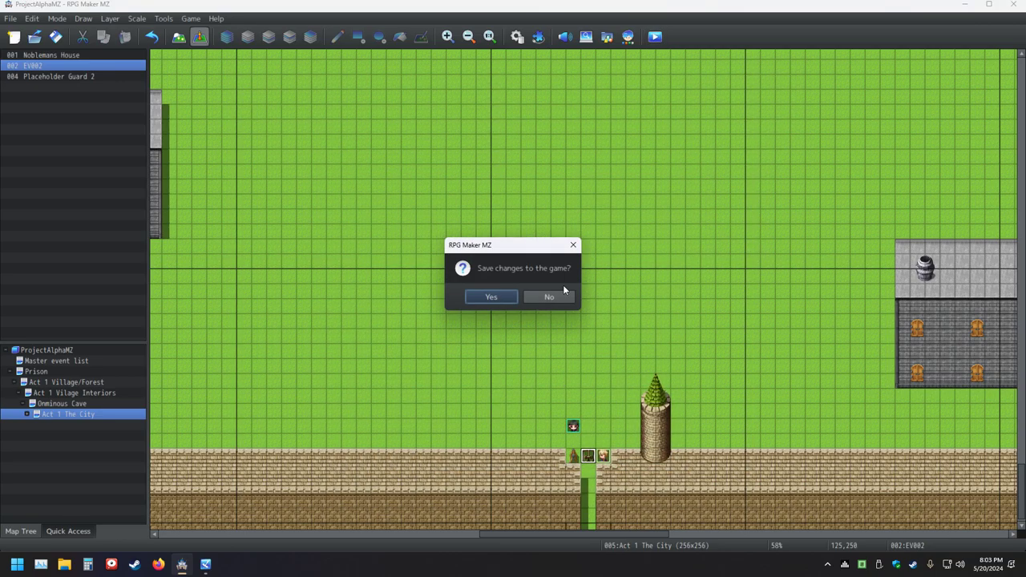
{"action": "left_click", "coordinate": [502, 297]}
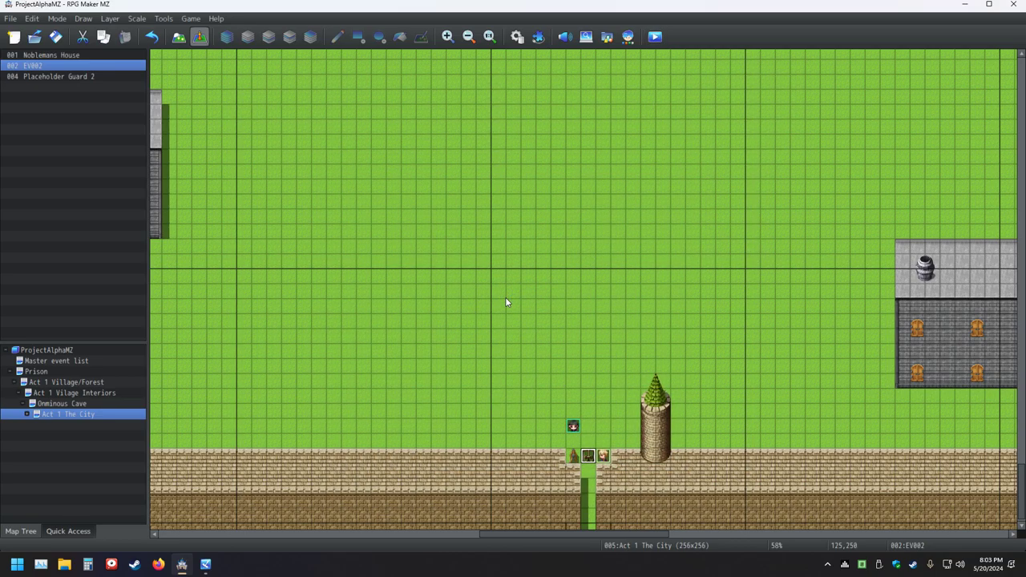
{"action": "key", "text": "alt+Tab"}
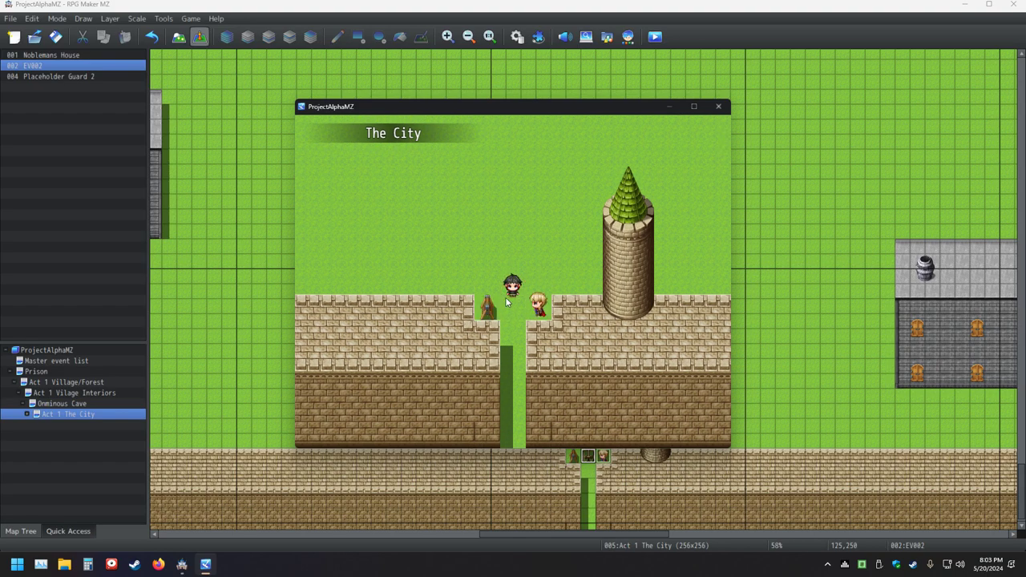
{"action": "key", "text": "Up"}
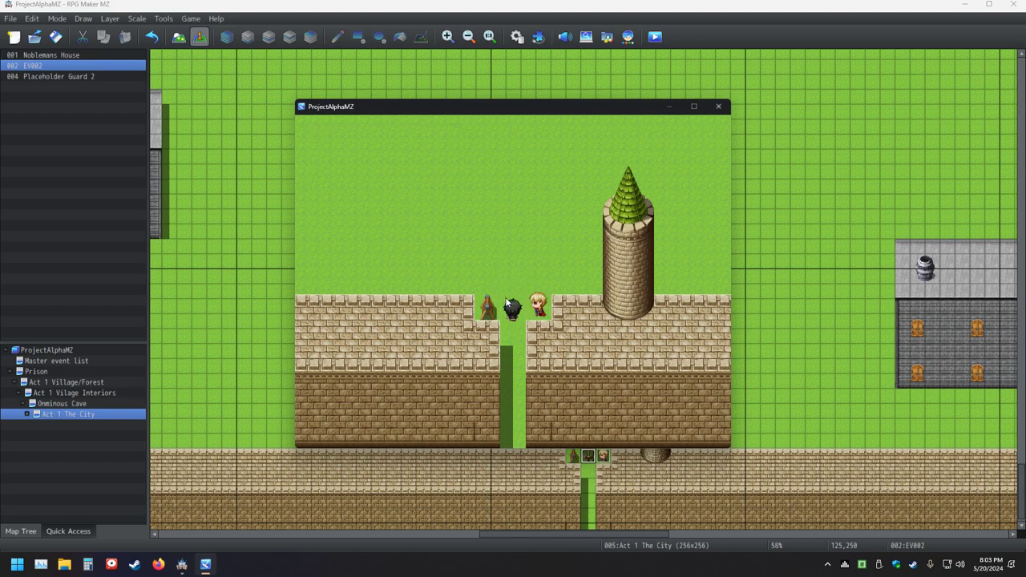
{"action": "key", "text": "Down"}
{"action": "key", "text": "Up"}
{"action": "key", "text": "Up"}
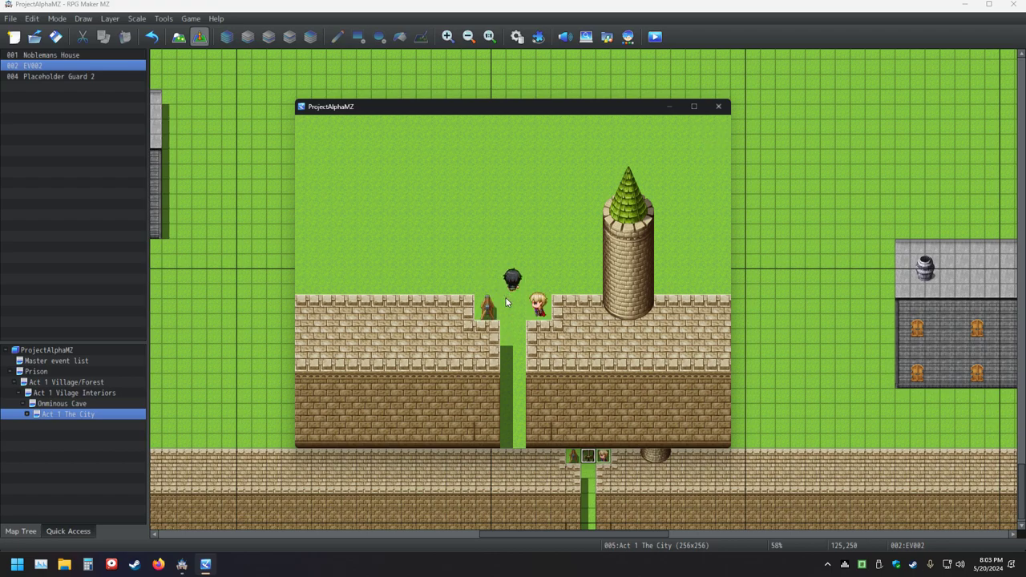
{"action": "key", "text": "Down"}
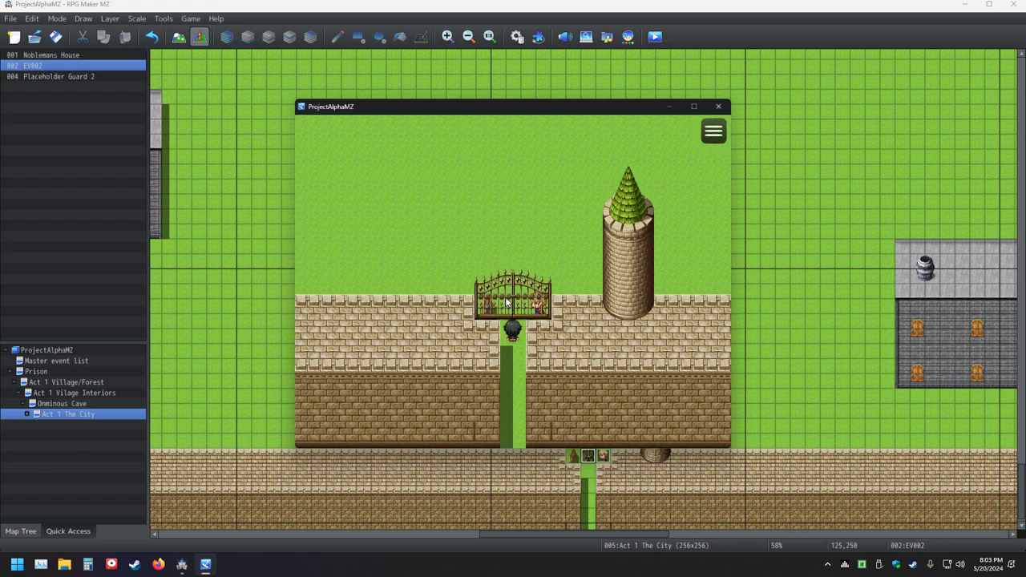
{"action": "key", "text": "Up"}
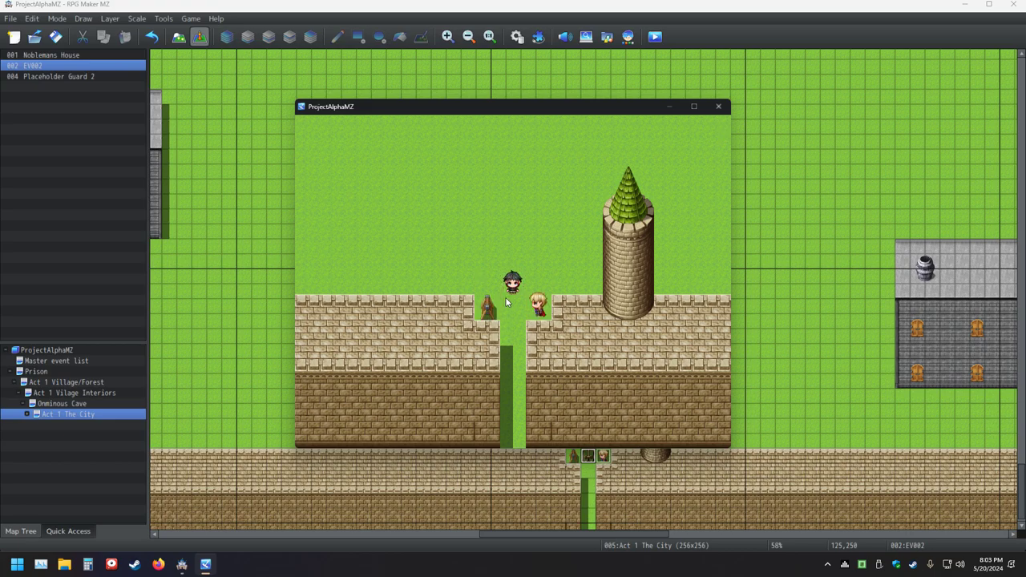
{"action": "key", "text": "Down"}
{"action": "key", "text": "Up"}
{"action": "key", "text": "Down"}
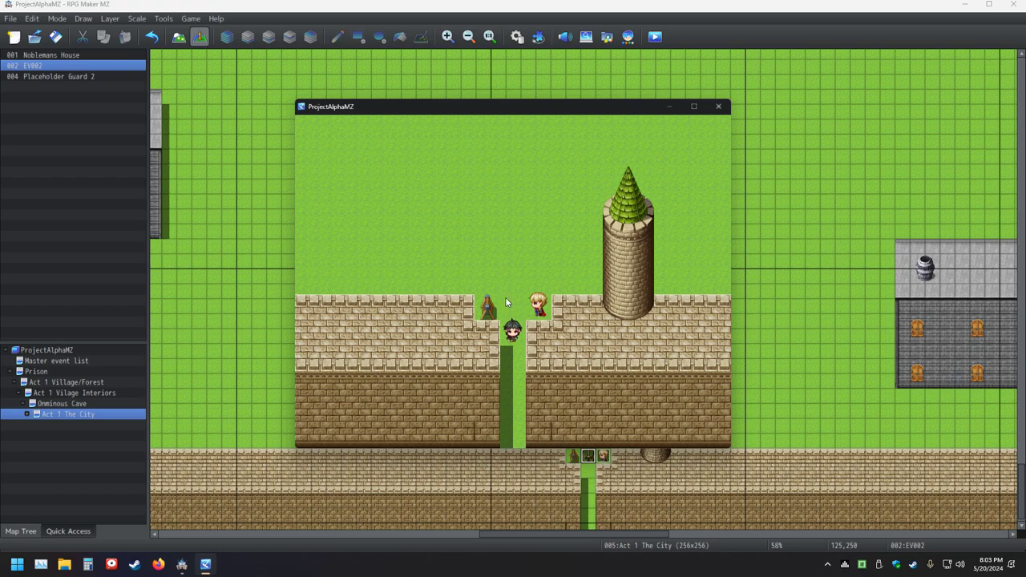
{"action": "key", "text": "Up"}
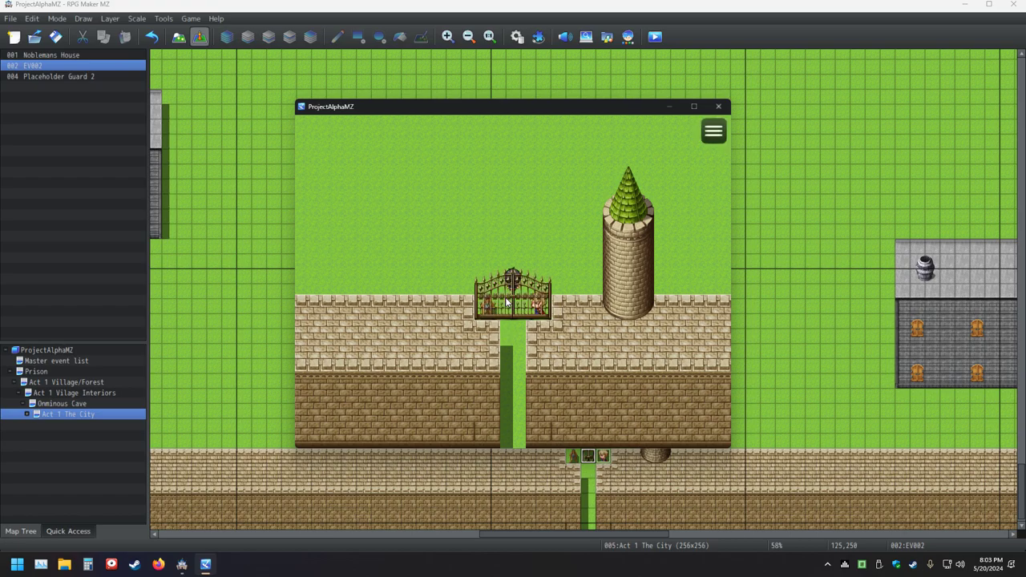
{"action": "key", "text": "Down"}
{"action": "key", "text": "Up"}
{"action": "key", "text": "Down"}
{"action": "key", "text": "Up"}
{"action": "key", "text": "Down"}
{"action": "key", "text": "alt+F4"}
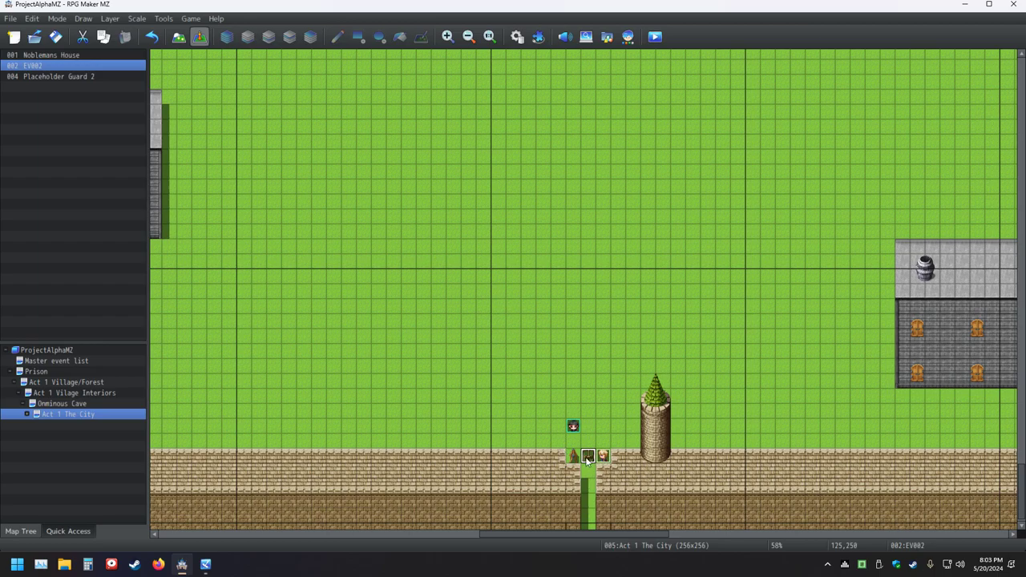
In EV002's first movement route, set the wait between Turn Left and Turn Right to 4 frames
{"action": "double_click", "coordinate": [588, 459]}
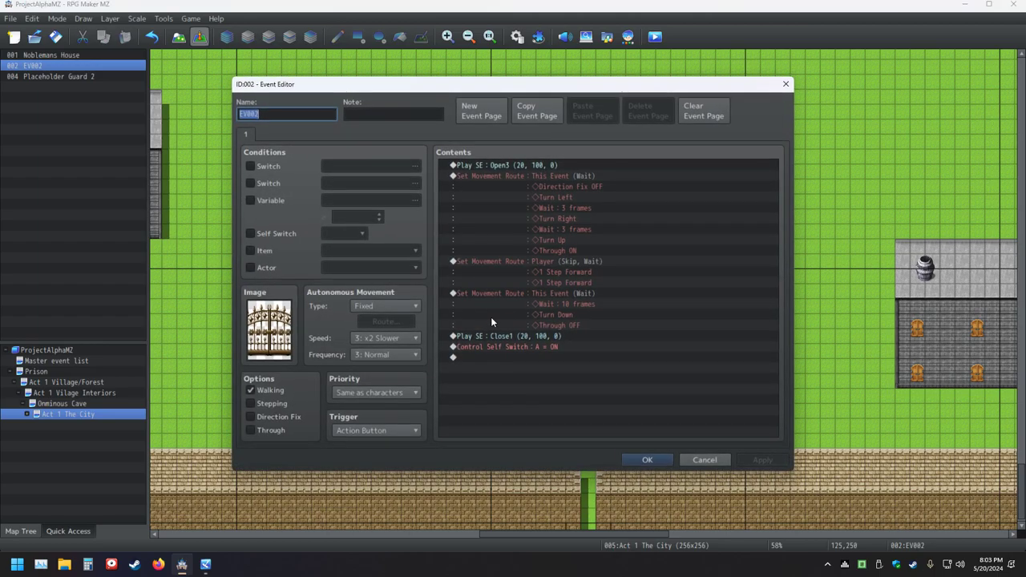
{"action": "left_click", "coordinate": [562, 206]}
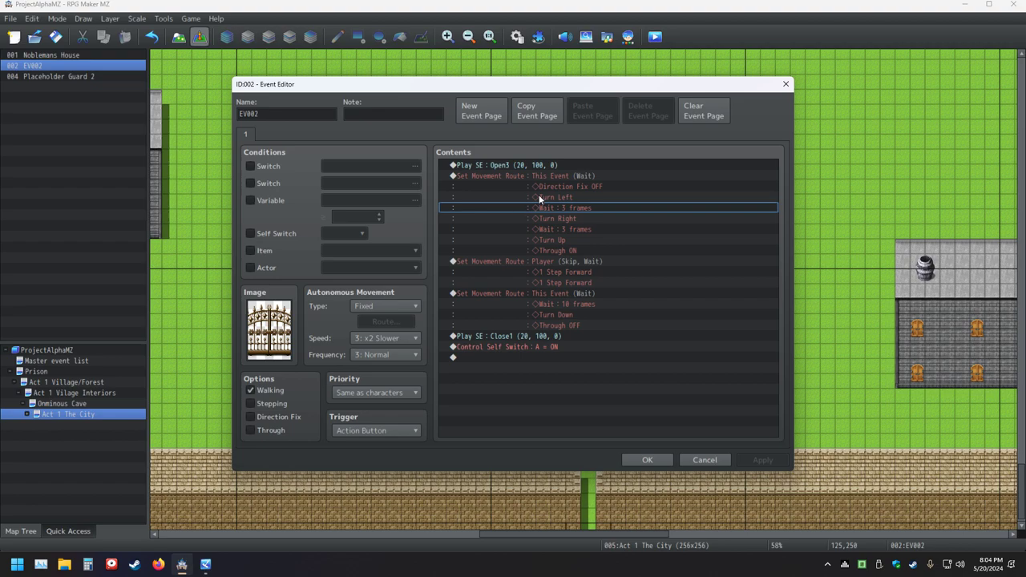
{"action": "right_click", "coordinate": [542, 174]}
{"action": "left_click", "coordinate": [575, 193]}
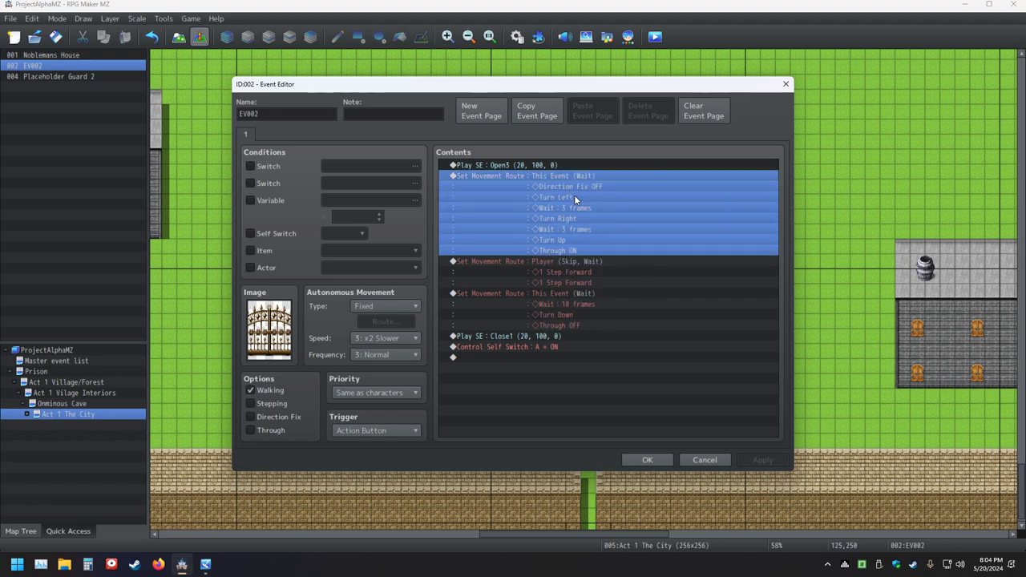
{"action": "left_click", "coordinate": [351, 226]}
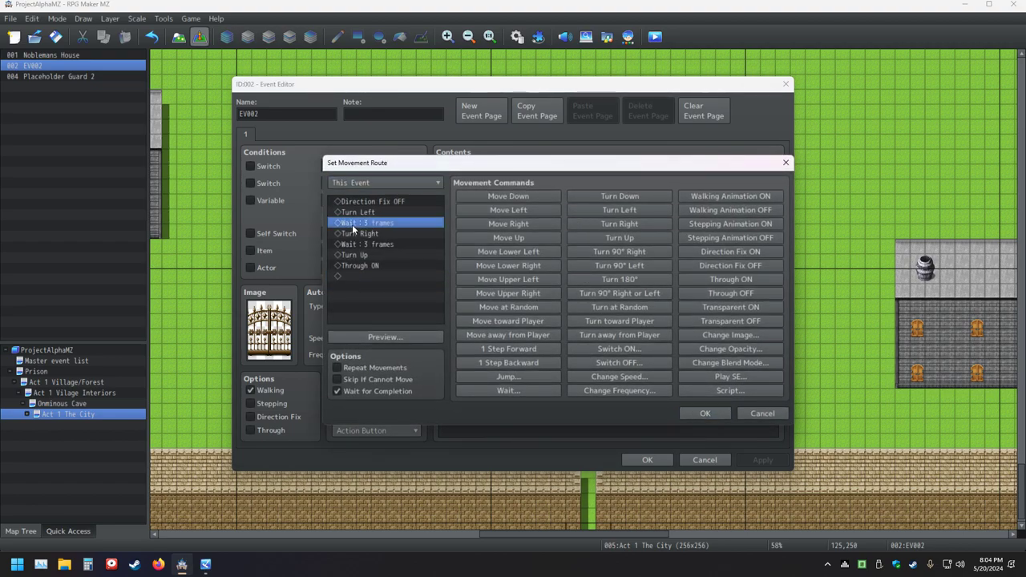
{"action": "right_click", "coordinate": [353, 228]}
{"action": "left_click", "coordinate": [383, 231]}
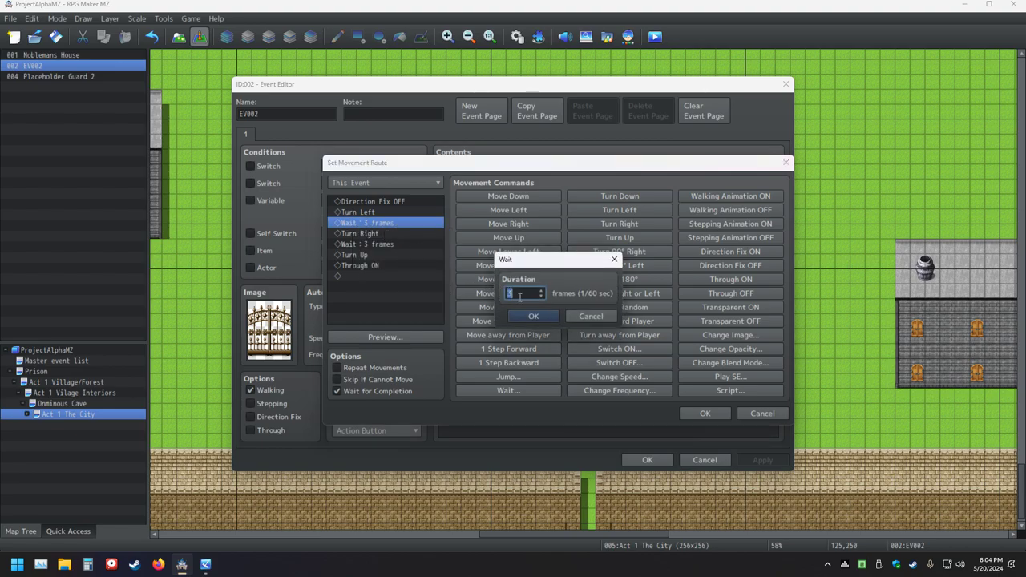
{"action": "left_click", "coordinate": [543, 319]}
Set the wait after Turn Right to 4 frames as well, and confirm the movement route and the event
{"action": "left_click", "coordinate": [378, 243]}
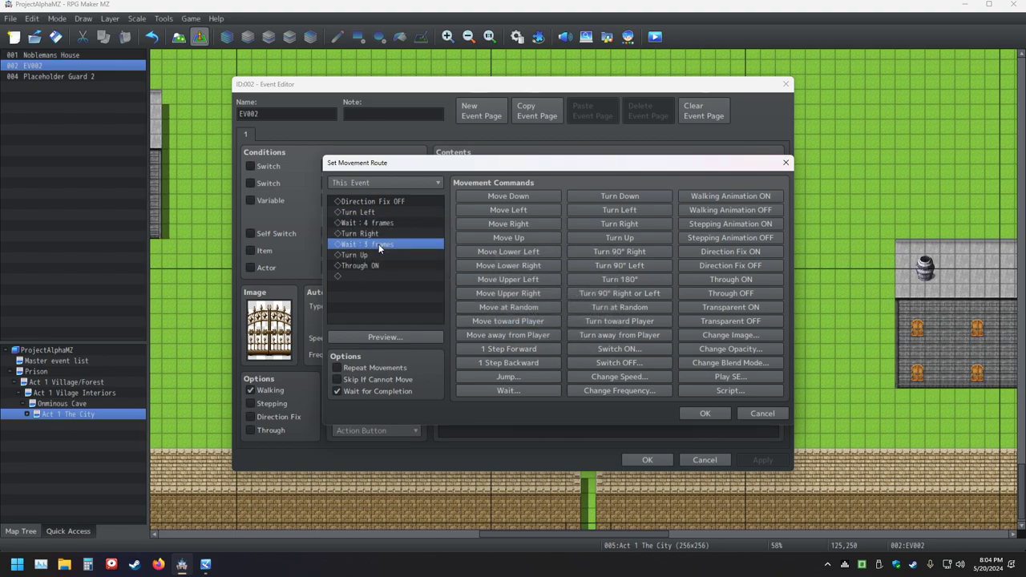
{"action": "right_click", "coordinate": [382, 244]}
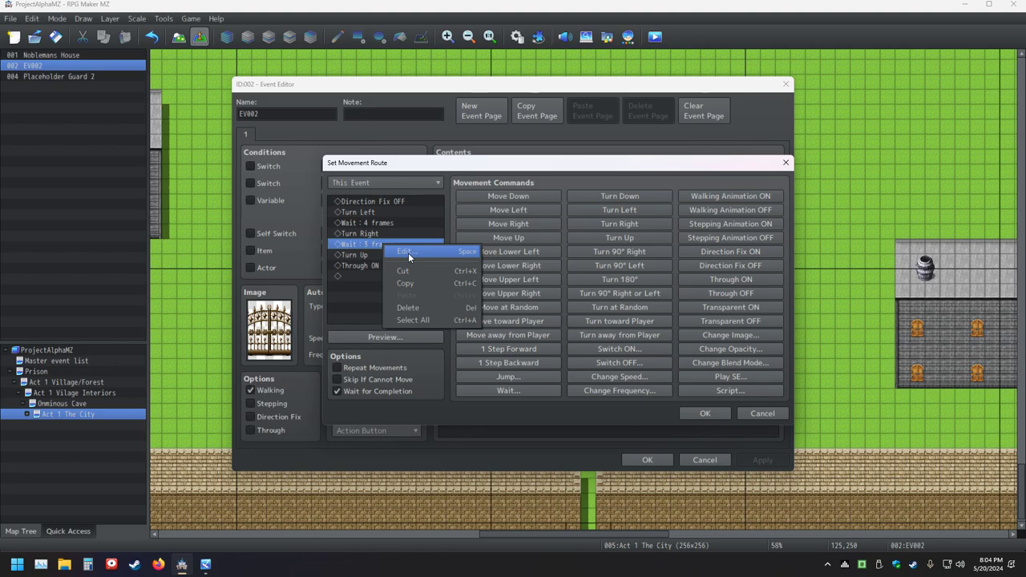
{"action": "left_click", "coordinate": [408, 252]}
{"action": "left_click", "coordinate": [533, 315]}
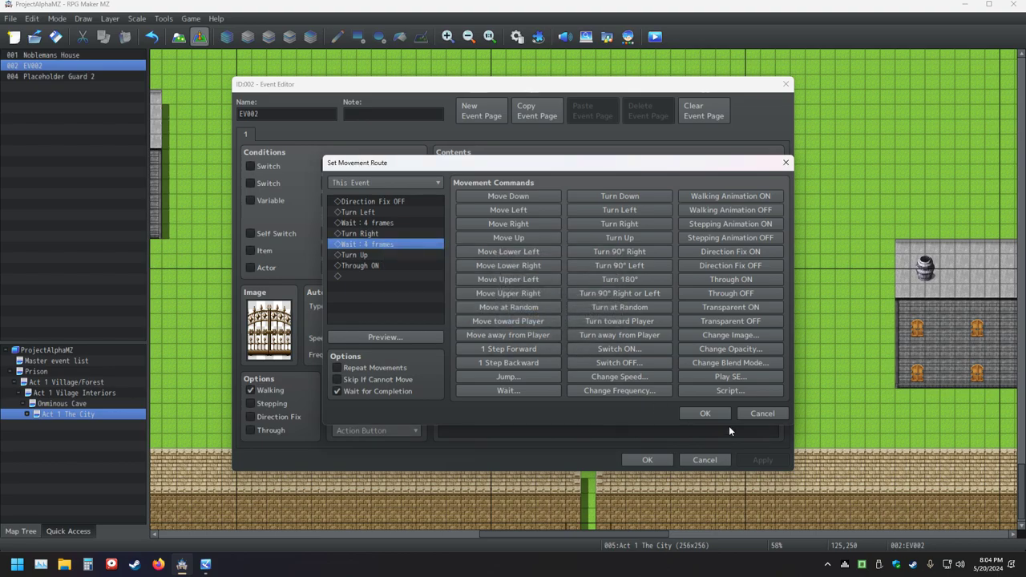
{"action": "left_click", "coordinate": [697, 413]}
{"action": "left_click", "coordinate": [649, 459]}
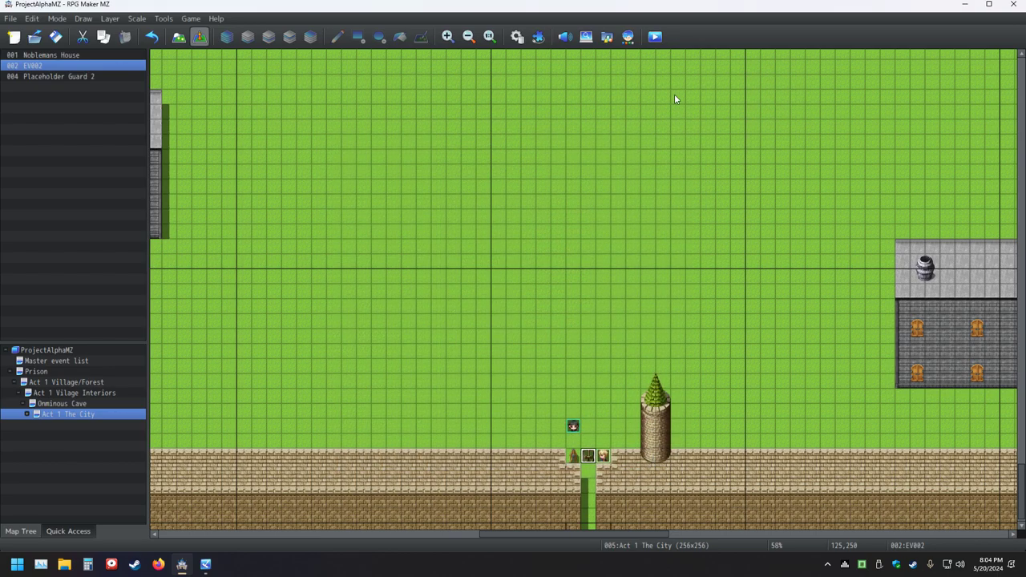
Save the changes, playtest the gate opening with the 4-frame waits, and close the game window
{"action": "left_click", "coordinate": [656, 38]}
{"action": "left_click", "coordinate": [475, 297]}
{"action": "key", "text": "alt+Tab"}
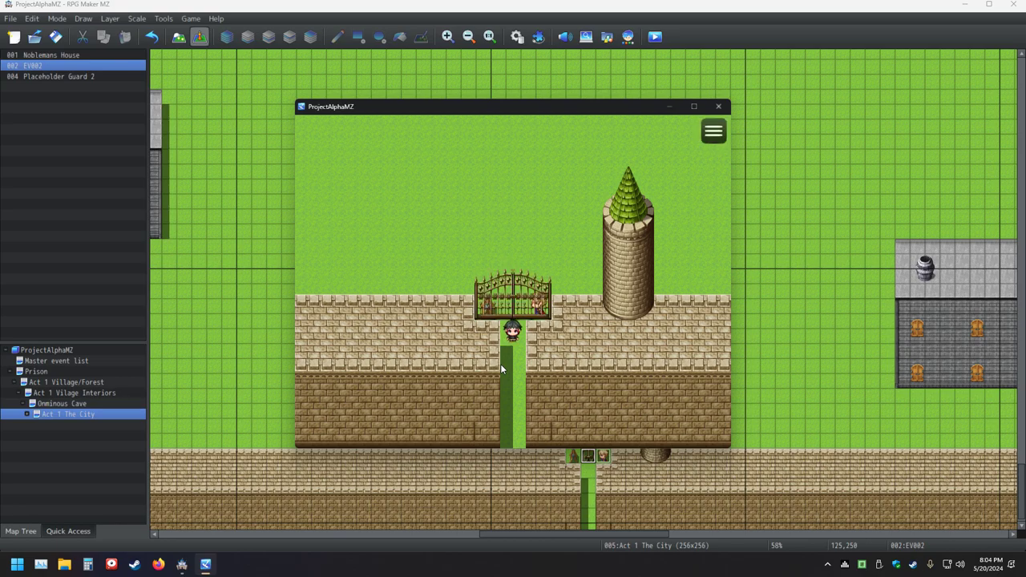
{"action": "left_click", "coordinate": [719, 106]}
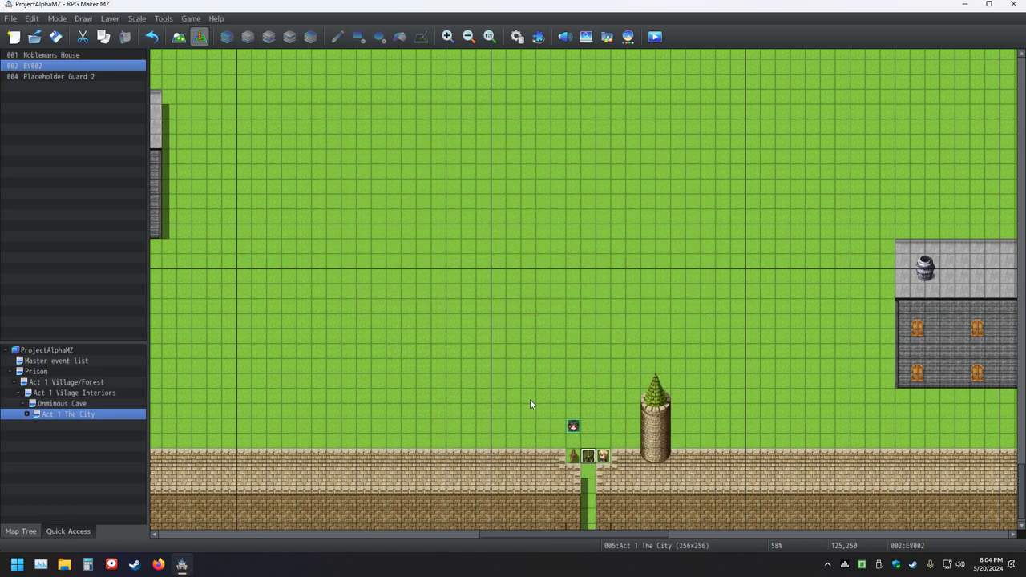
In EV002's first movement route, set the wait between Turn Left and Turn Right to 10 frames
{"action": "double_click", "coordinate": [588, 456]}
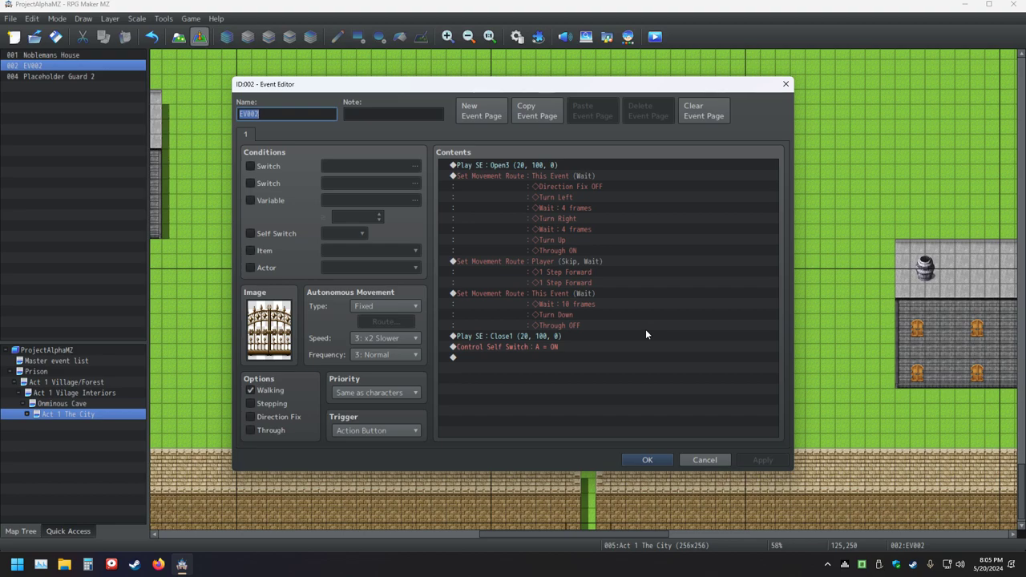
{"action": "double_click", "coordinate": [538, 177]}
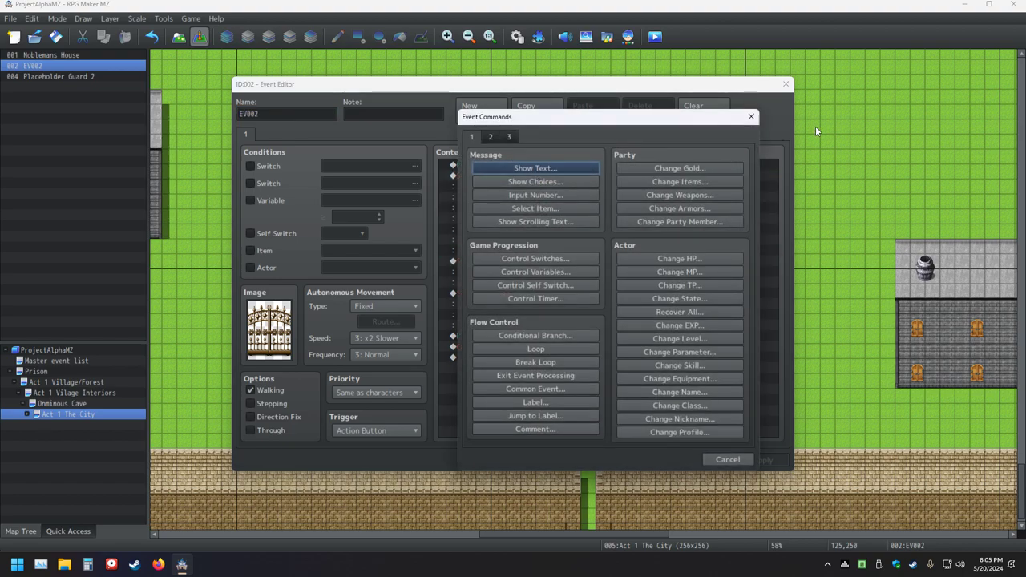
{"action": "key", "text": "Escape"}
{"action": "right_click", "coordinate": [533, 184]}
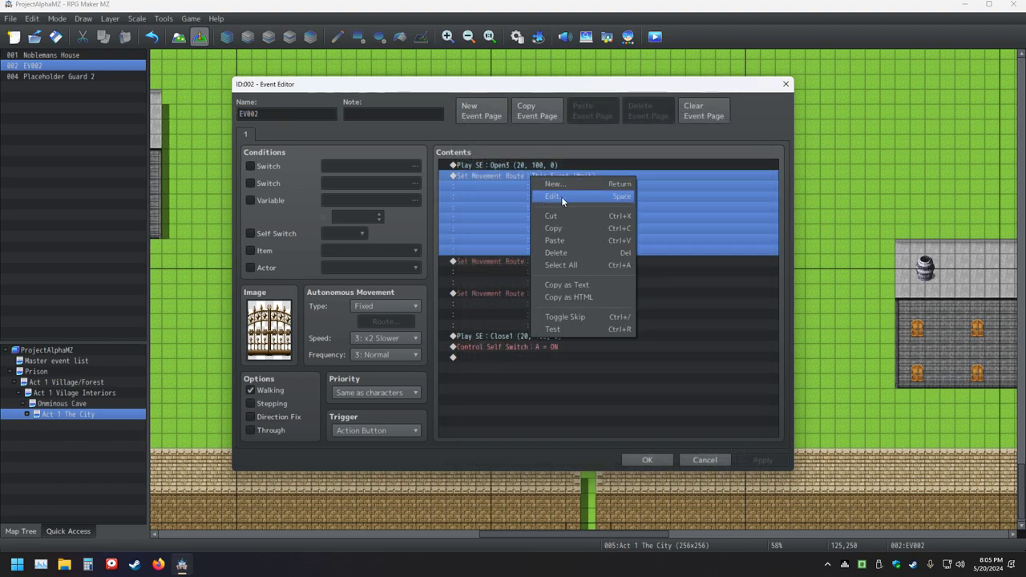
{"action": "left_click", "coordinate": [562, 196]}
{"action": "left_click", "coordinate": [381, 222]}
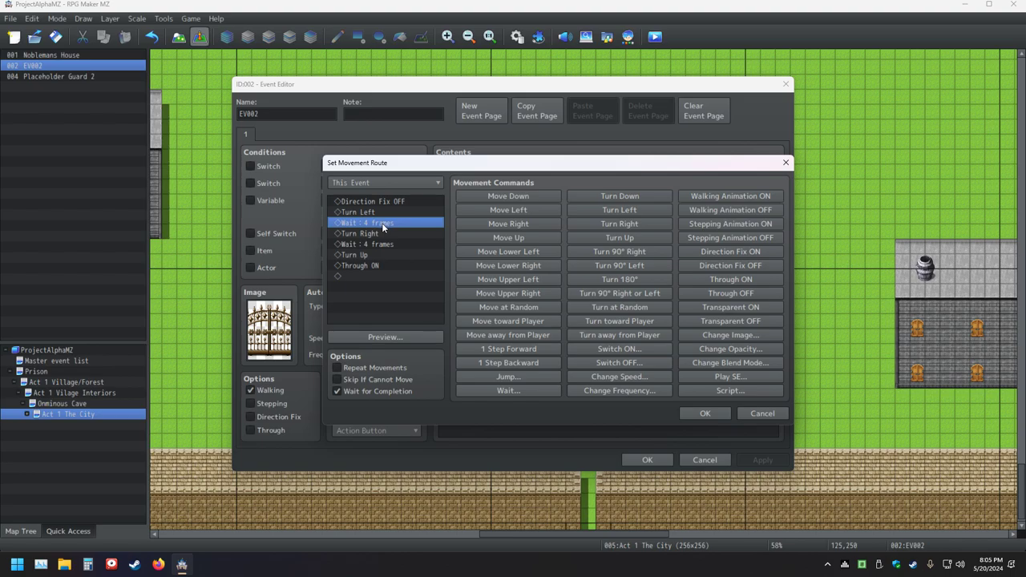
{"action": "right_click", "coordinate": [381, 223]}
{"action": "left_click", "coordinate": [396, 231]}
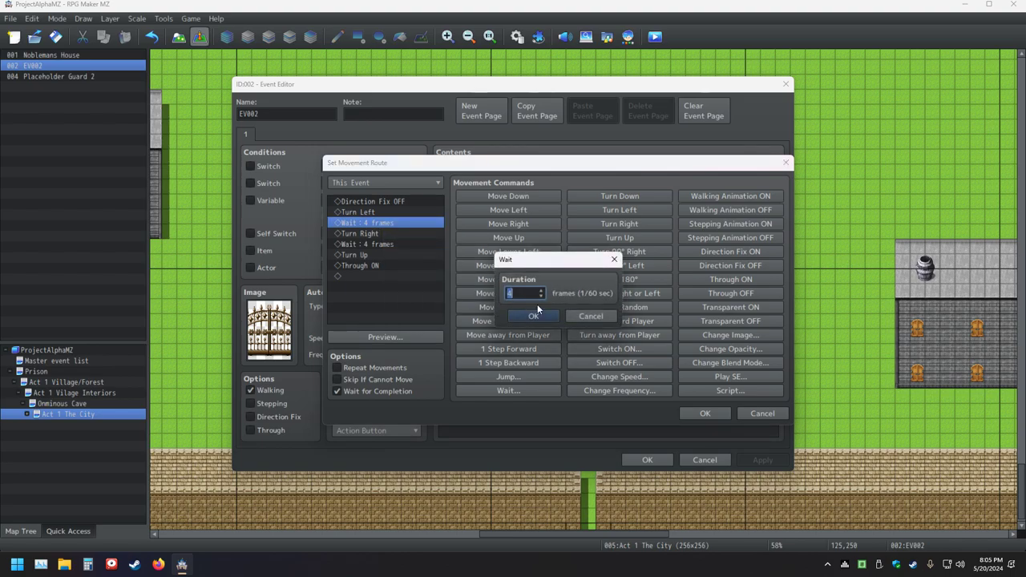
{"action": "left_click", "coordinate": [533, 316]}
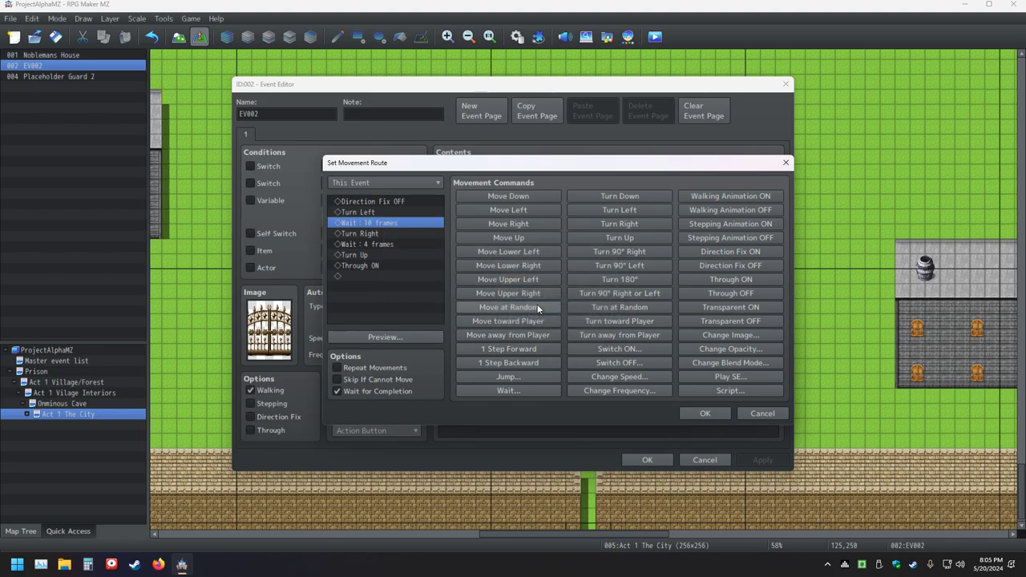
Set the wait after Turn Right to 10 frames too, and confirm the movement route and the event
{"action": "key", "text": "Down"}
{"action": "key", "text": "Down"}
{"action": "key", "text": "Return"}
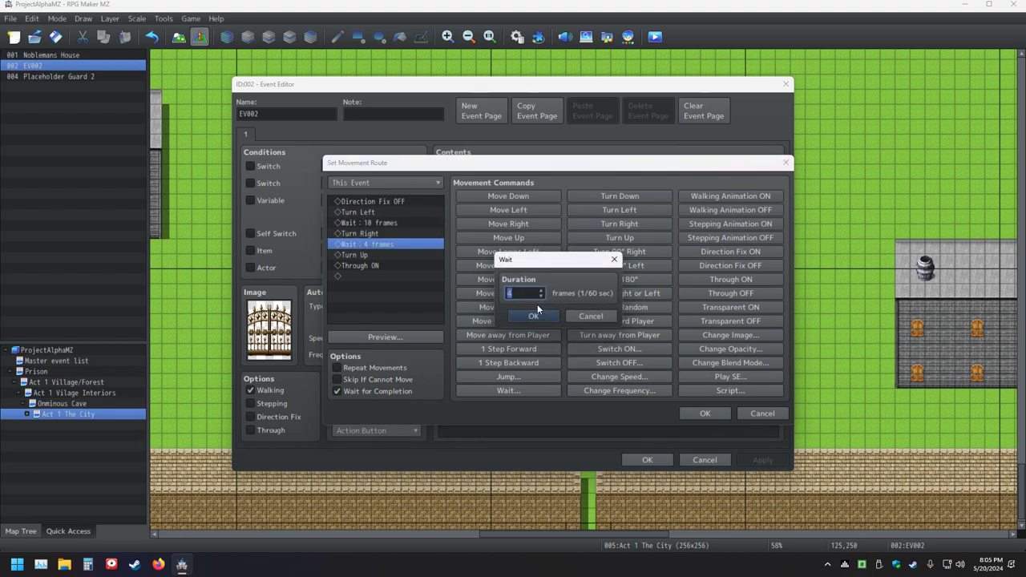
{"action": "left_click", "coordinate": [535, 311]}
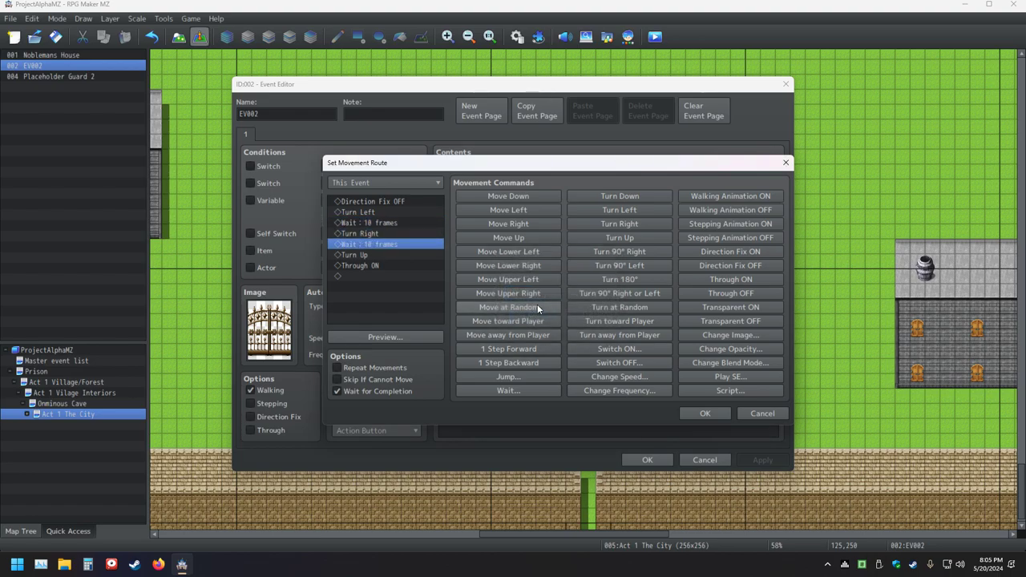
{"action": "left_click", "coordinate": [706, 414]}
{"action": "left_click", "coordinate": [648, 461]}
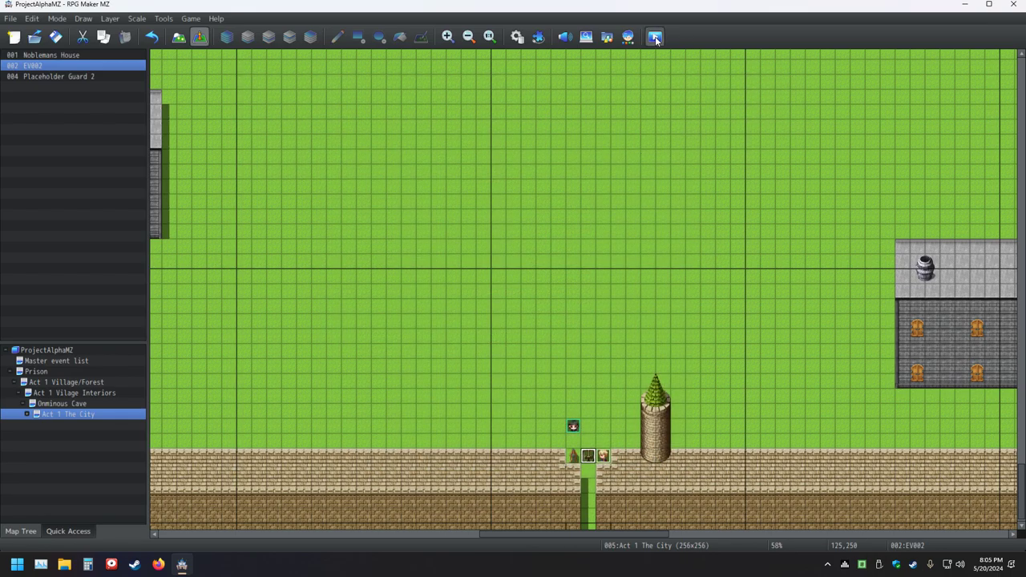
Playtest the gate with the 10-frame waits, passing the character back and forth through it several times, and close the game window
{"action": "left_click", "coordinate": [655, 36]}
{"action": "left_click", "coordinate": [492, 298]}
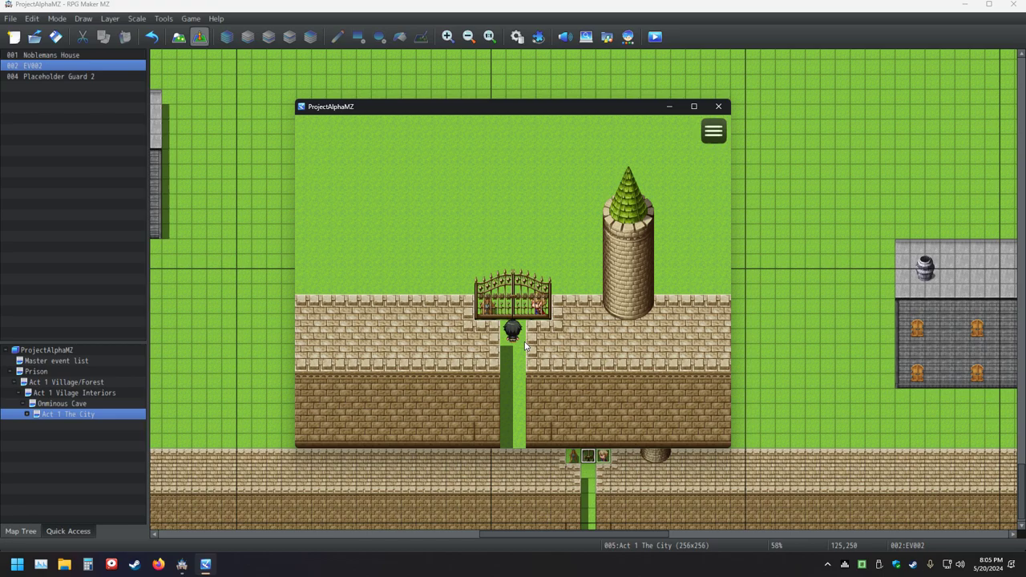
{"action": "key", "text": "Up"}
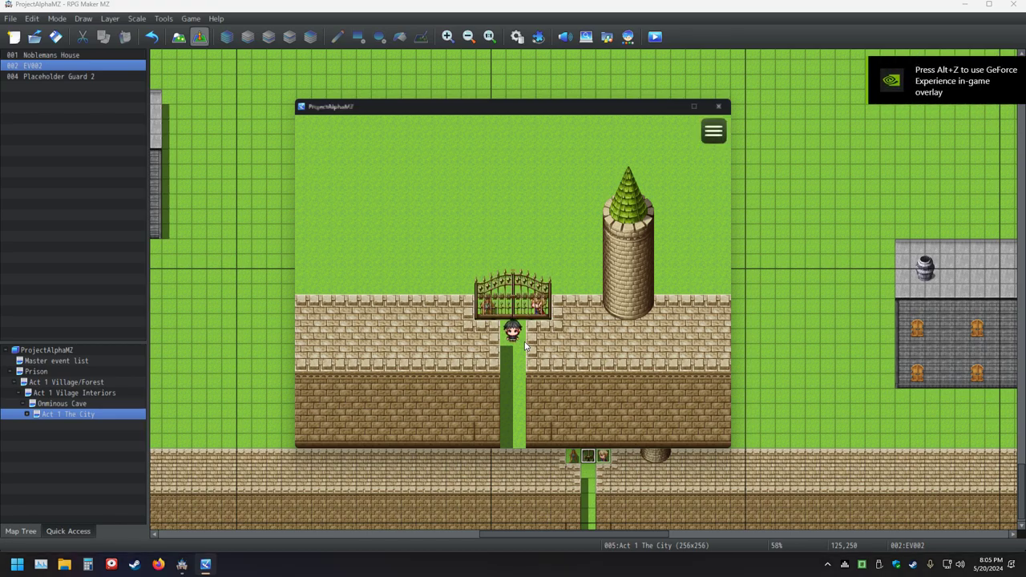
{"action": "key", "text": "Up"}
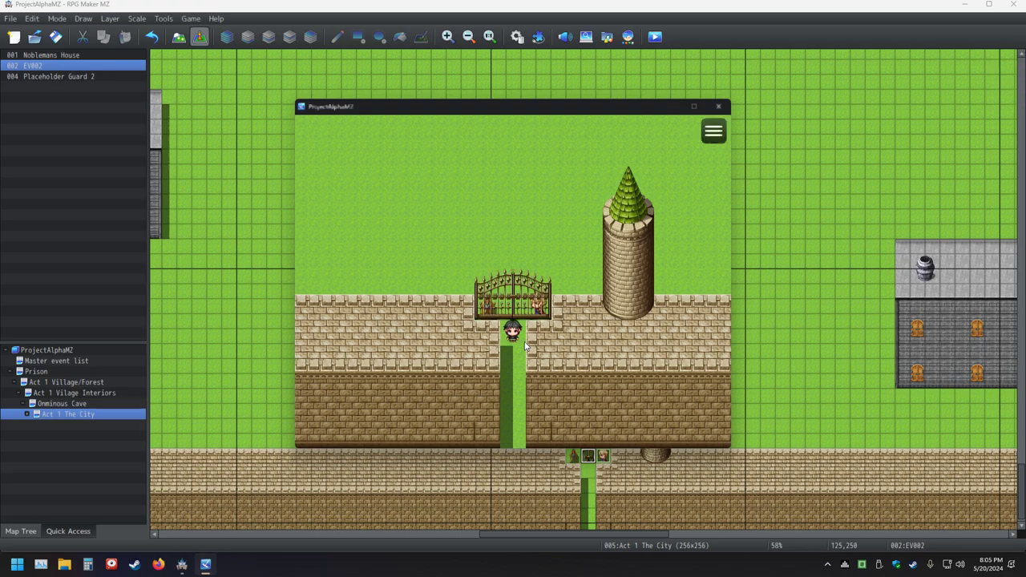
{"action": "key", "text": "Up"}
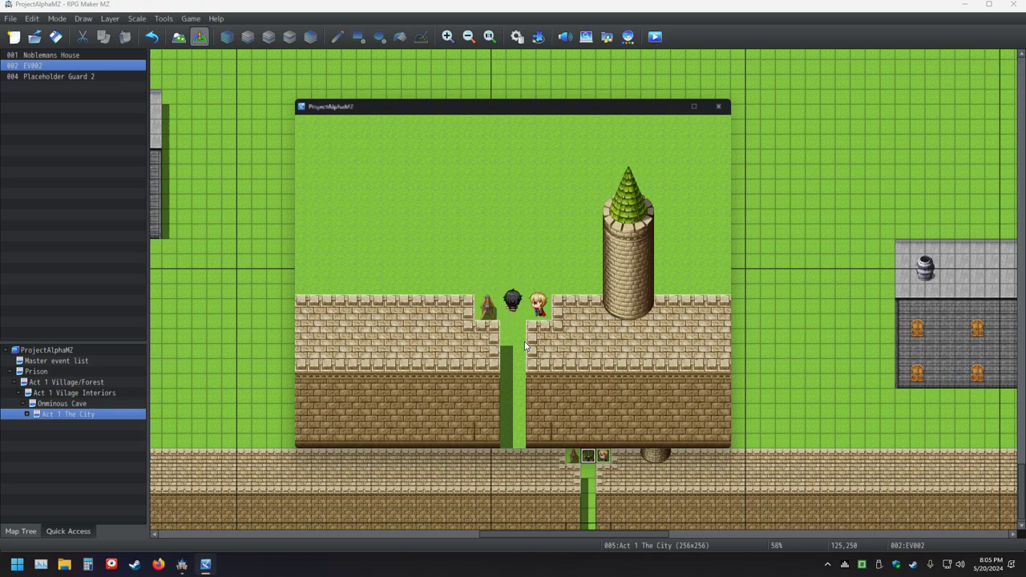
{"action": "key", "text": "Down"}
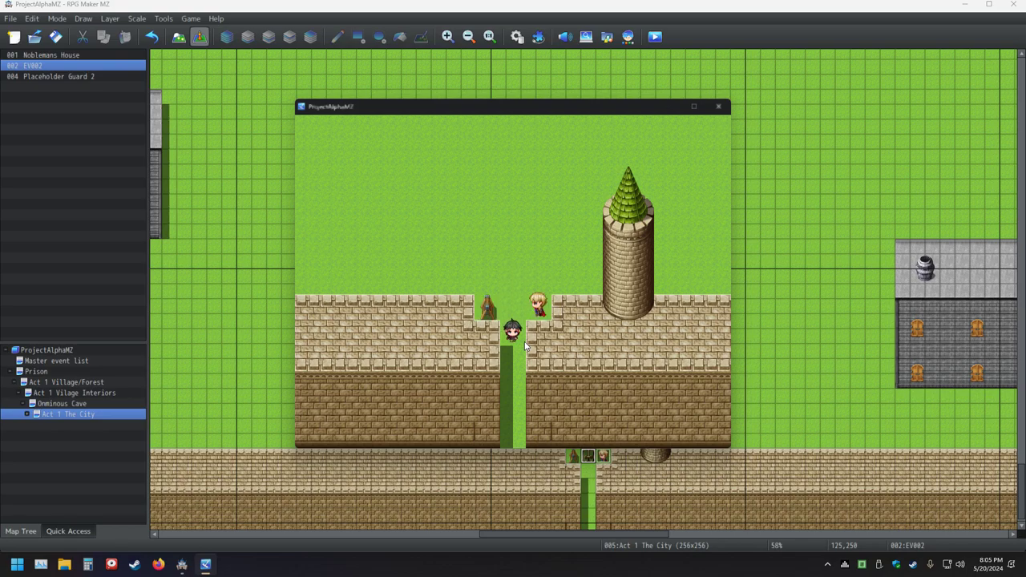
{"action": "key", "text": "Up"}
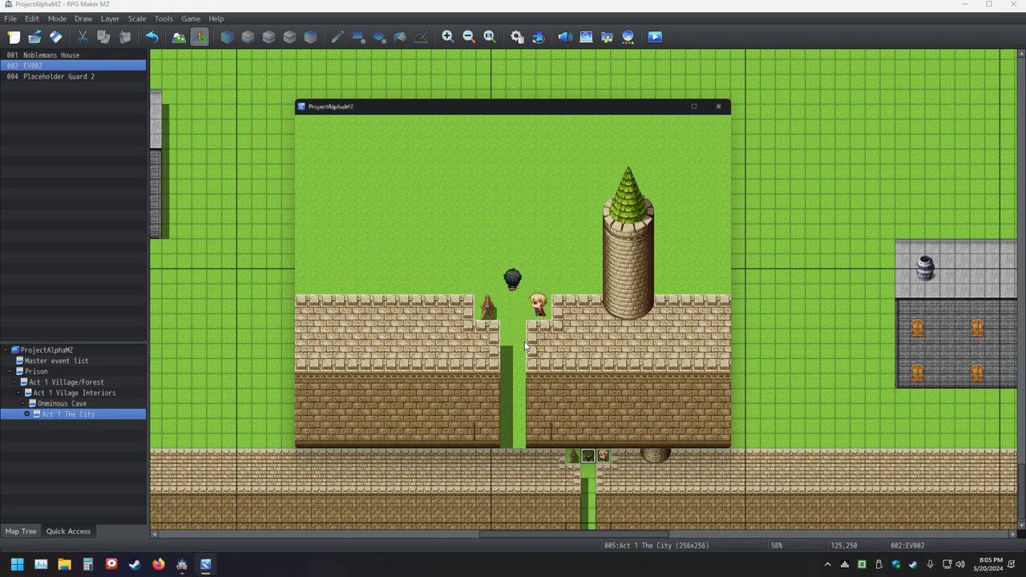
{"action": "key", "text": "Down"}
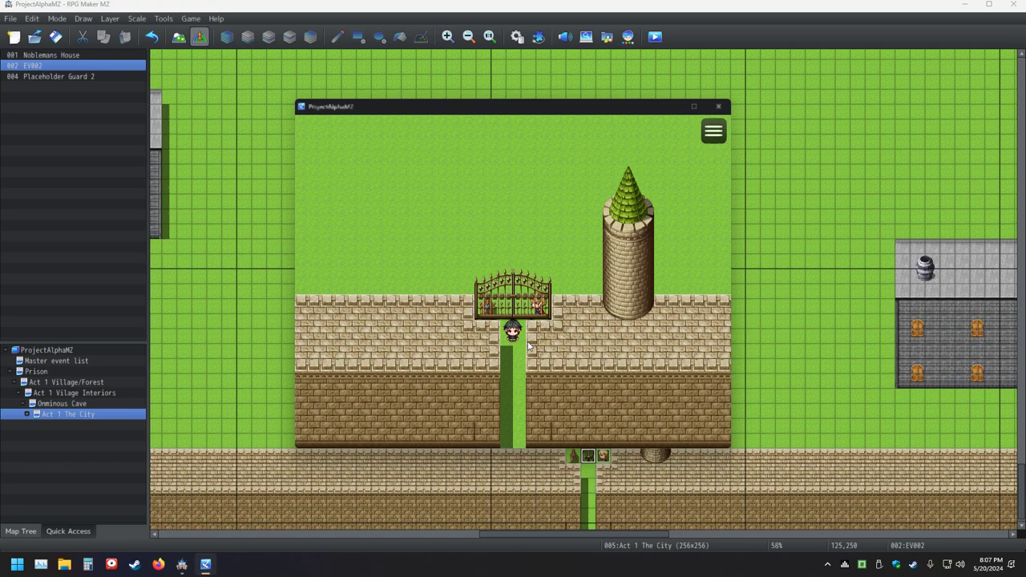
{"action": "key", "text": "Up"}
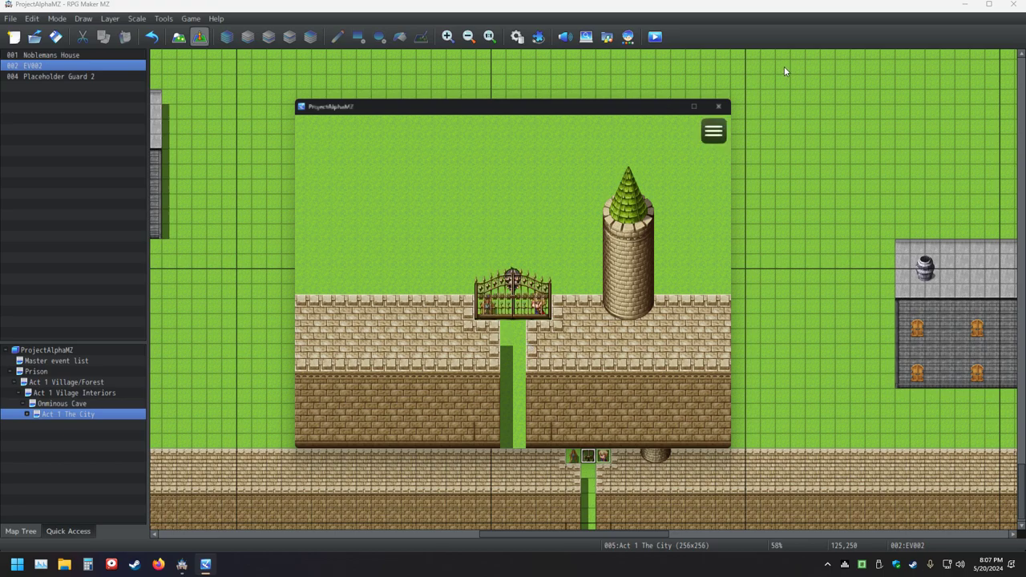
{"action": "left_click", "coordinate": [718, 105]}
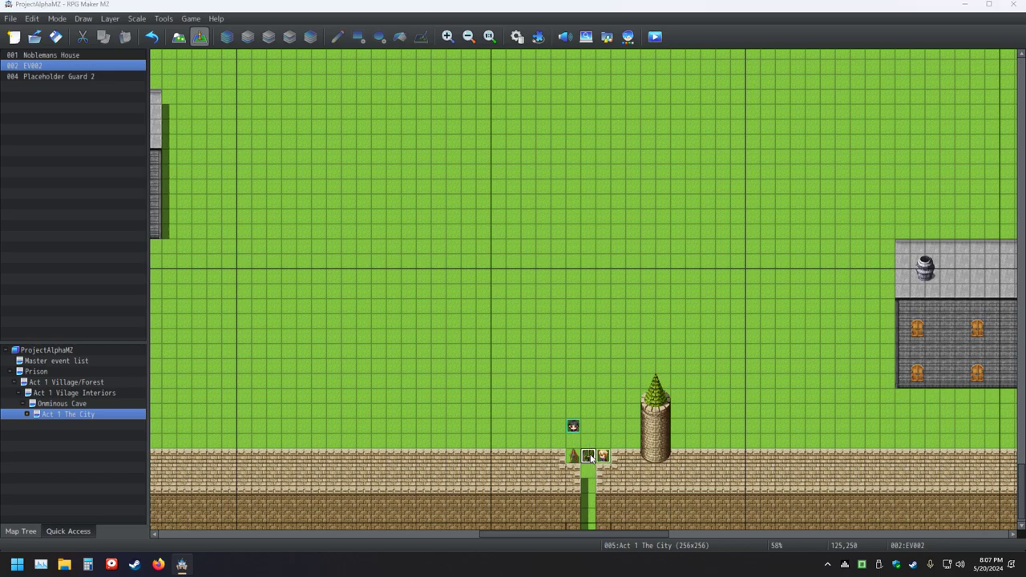
In EV002, copy the gate's opening movement route and delete the closing route with the wait, Turn Down and Through OFF
{"action": "double_click", "coordinate": [589, 457]}
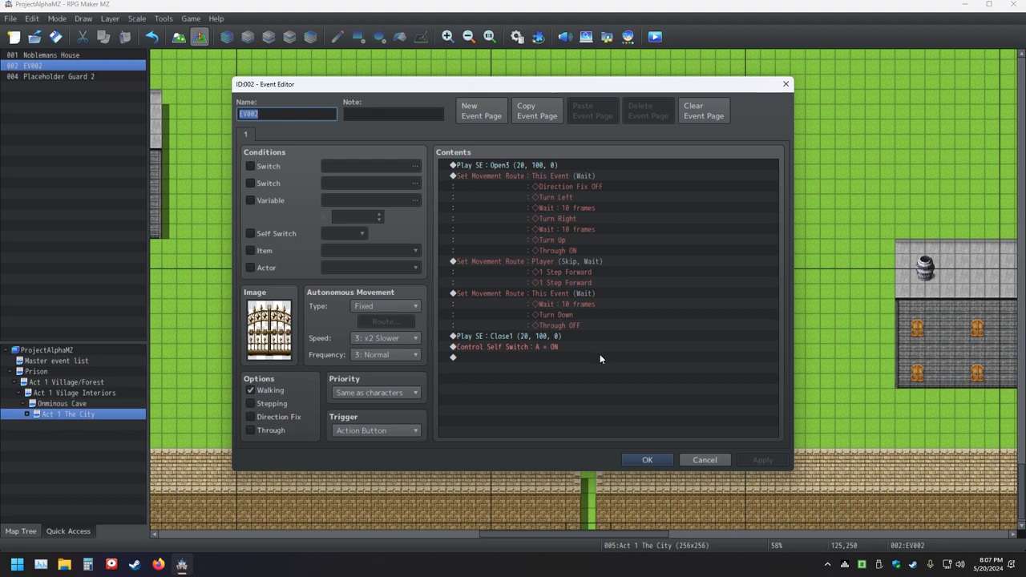
{"action": "left_click", "coordinate": [519, 174]}
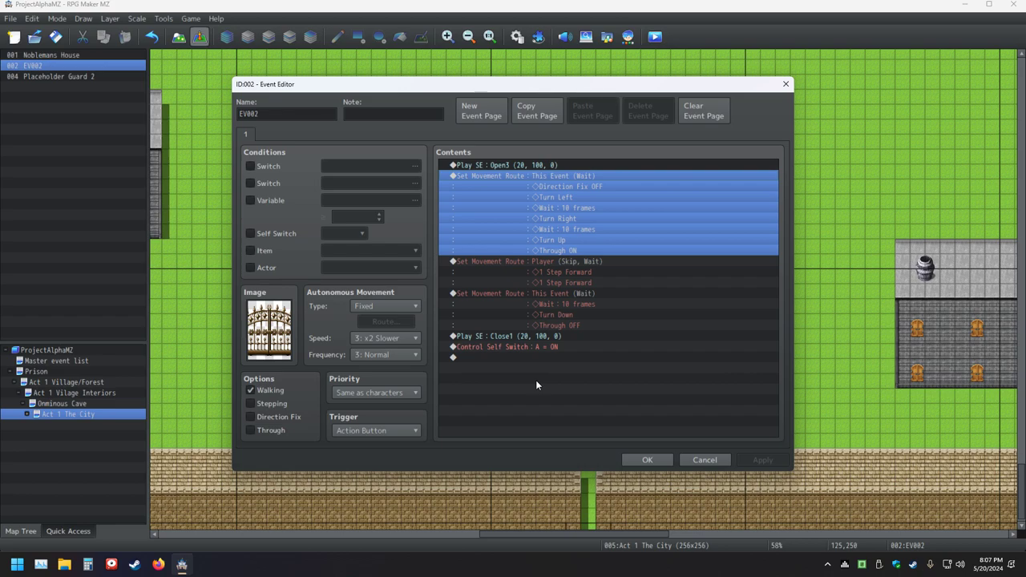
{"action": "left_click", "coordinate": [532, 317]}
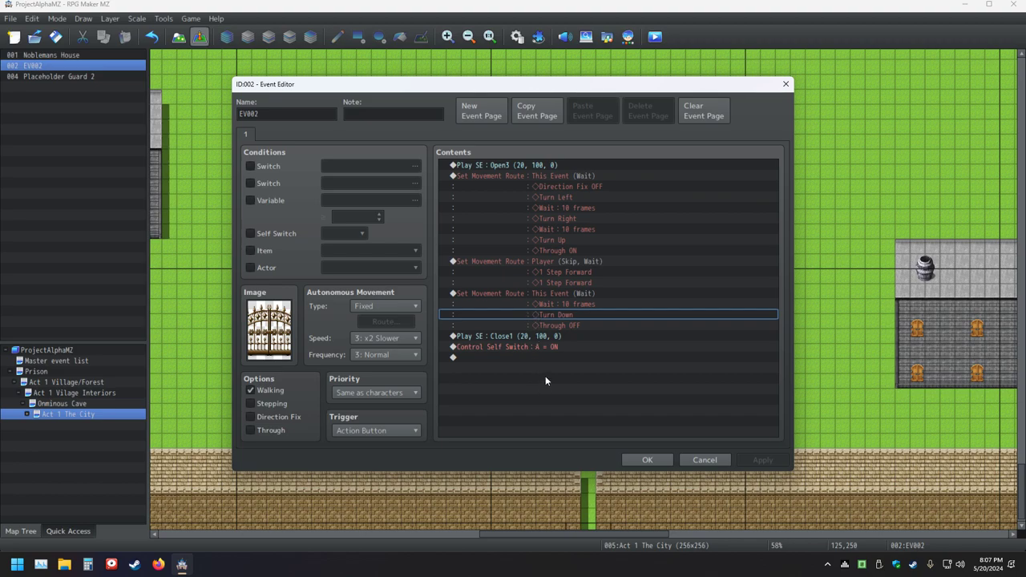
{"action": "left_click", "coordinate": [513, 176]}
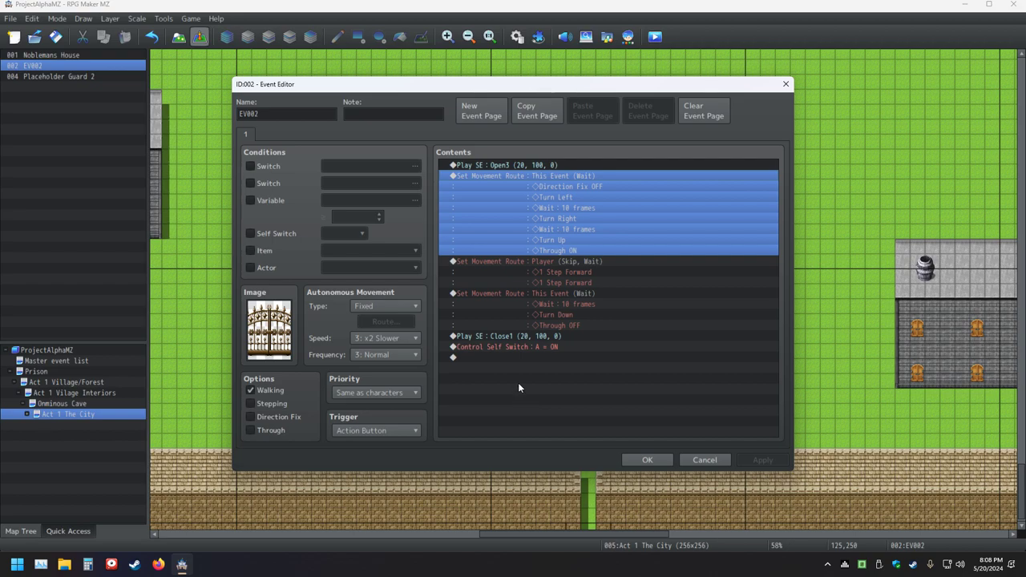
{"action": "left_click", "coordinate": [499, 294]}
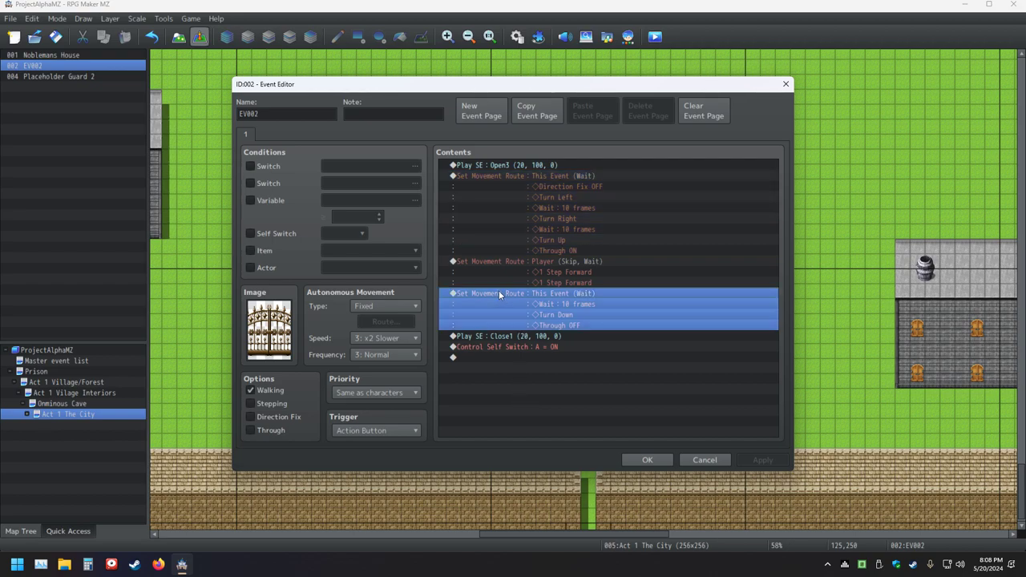
{"action": "key", "text": "Delete"}
Paste the copied gate movement route between the player's movement route and the Close1 sound effect
{"action": "key", "text": "Up"}
{"action": "key", "text": "Up"}
{"action": "key", "text": "Up"}
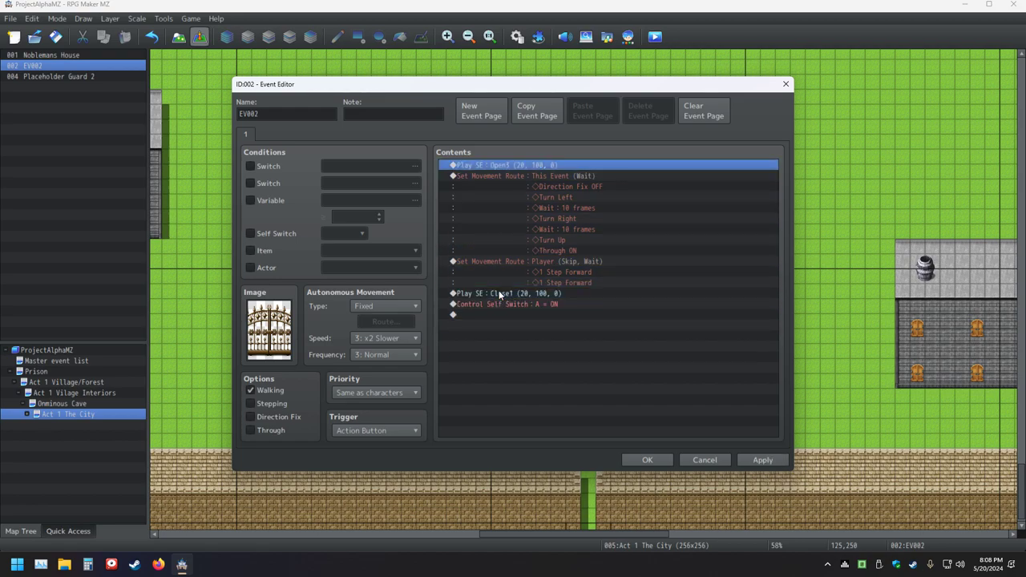
{"action": "key", "text": "Down"}
{"action": "key", "text": "Down"}
{"action": "key", "text": "Down"}
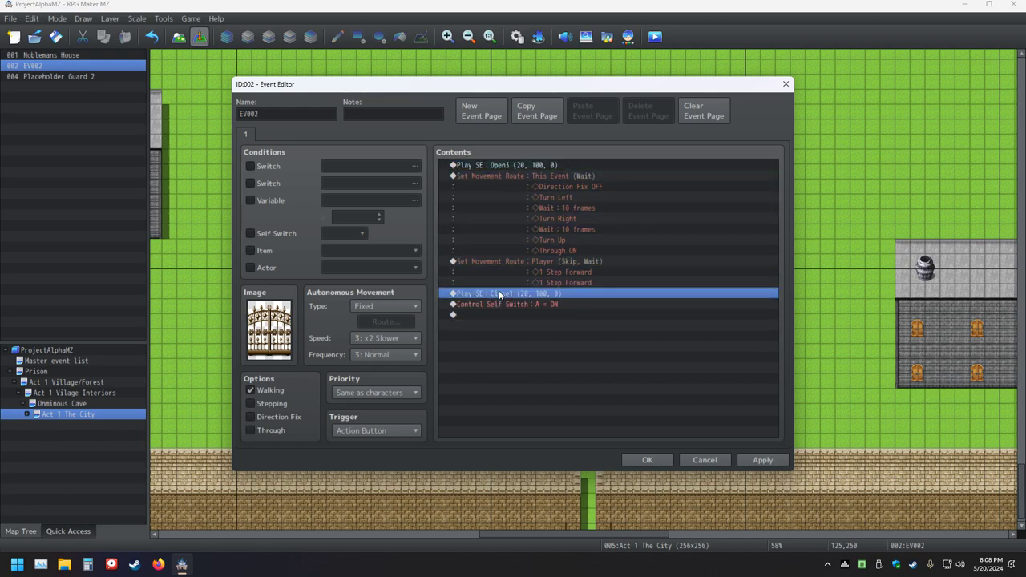
{"action": "key", "text": "Up"}
{"action": "key", "text": "Down"}
{"action": "key", "text": "ctrl+v"}
Remove Direction Fix OFF from the start of the pasted movement route
{"action": "key", "text": "Up"}
{"action": "key", "text": "Return"}
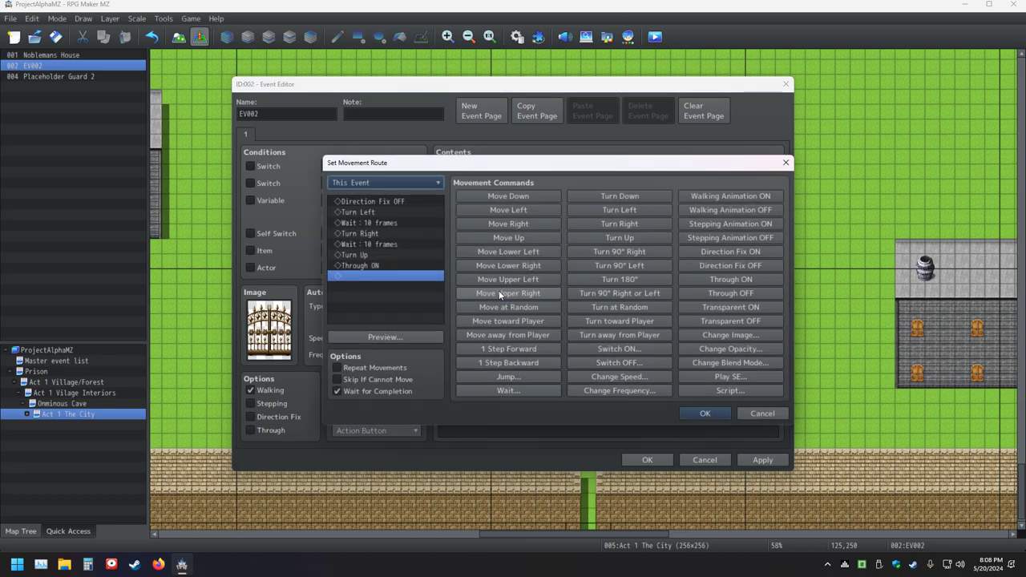
{"action": "left_click", "coordinate": [365, 202]}
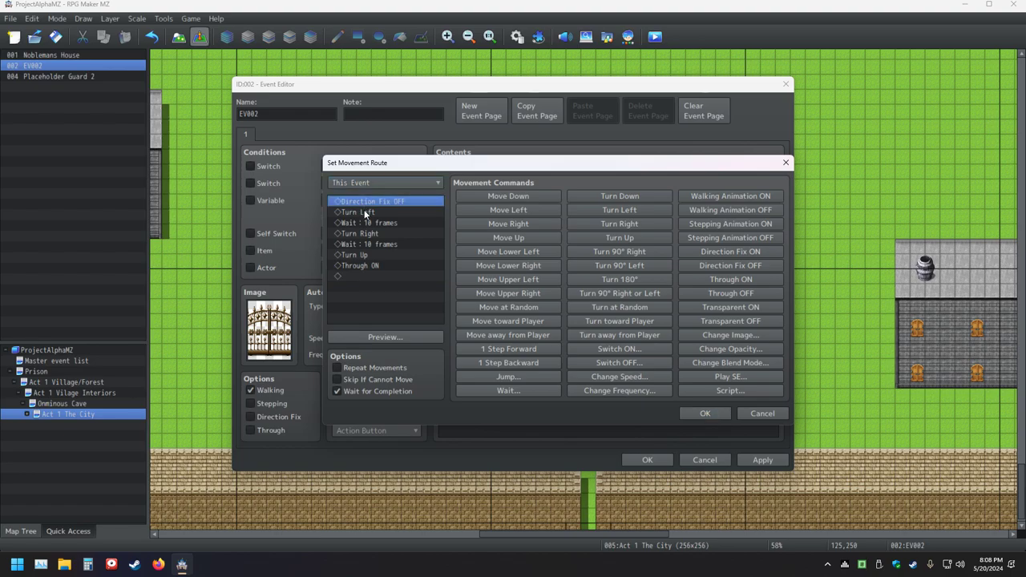
{"action": "left_click", "coordinate": [356, 276]}
{"action": "left_click", "coordinate": [359, 201]}
{"action": "key", "text": "Delete"}
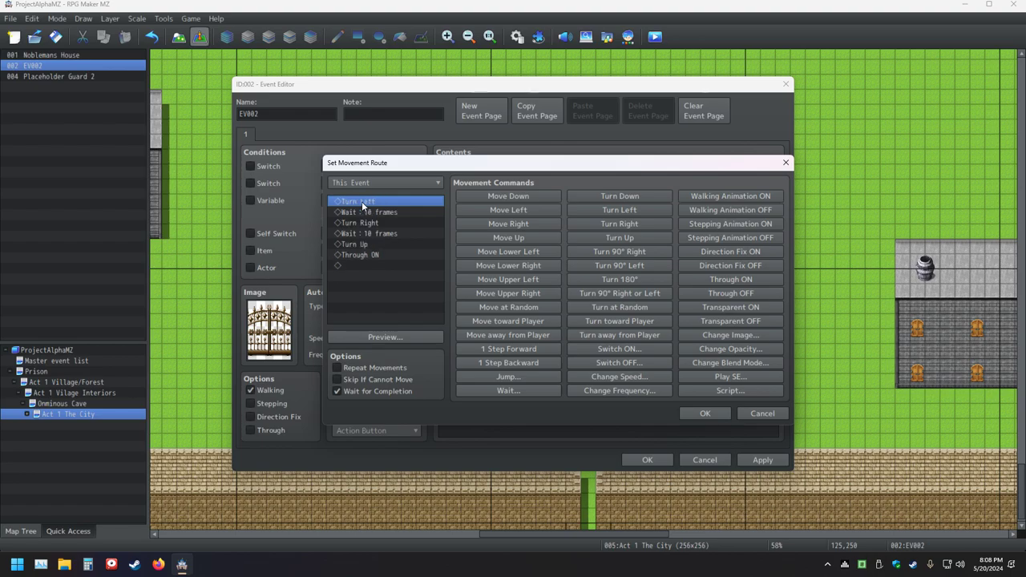
Add a Direction Fix ON command at the end of the pasted route, after Through ON
{"action": "key", "text": "Down"}
{"action": "key", "text": "Down"}
{"action": "key", "text": "Down"}
{"action": "key", "text": "Down"}
{"action": "key", "text": "Down"}
{"action": "key", "text": "Down"}
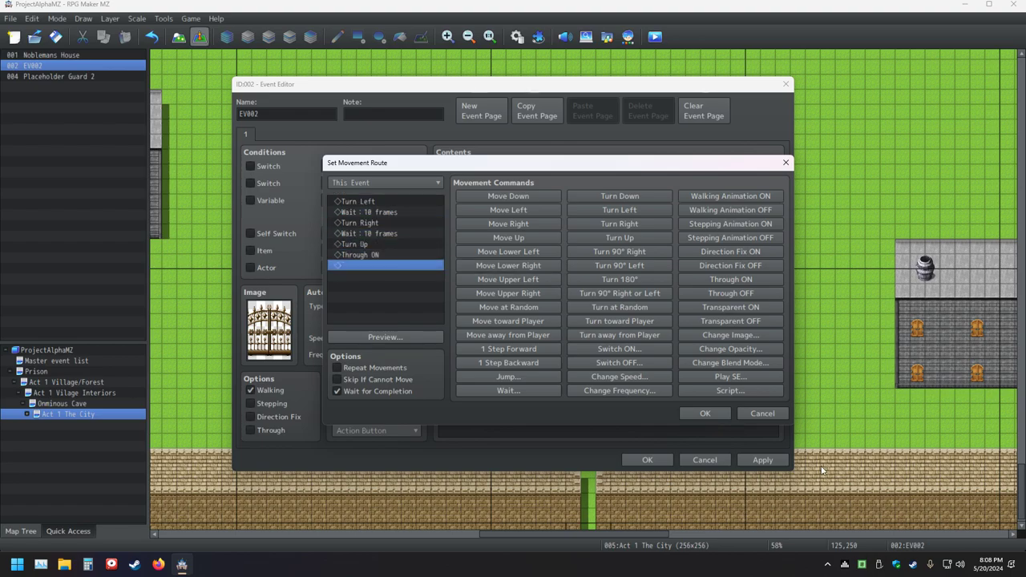
{"action": "left_click", "coordinate": [731, 251]}
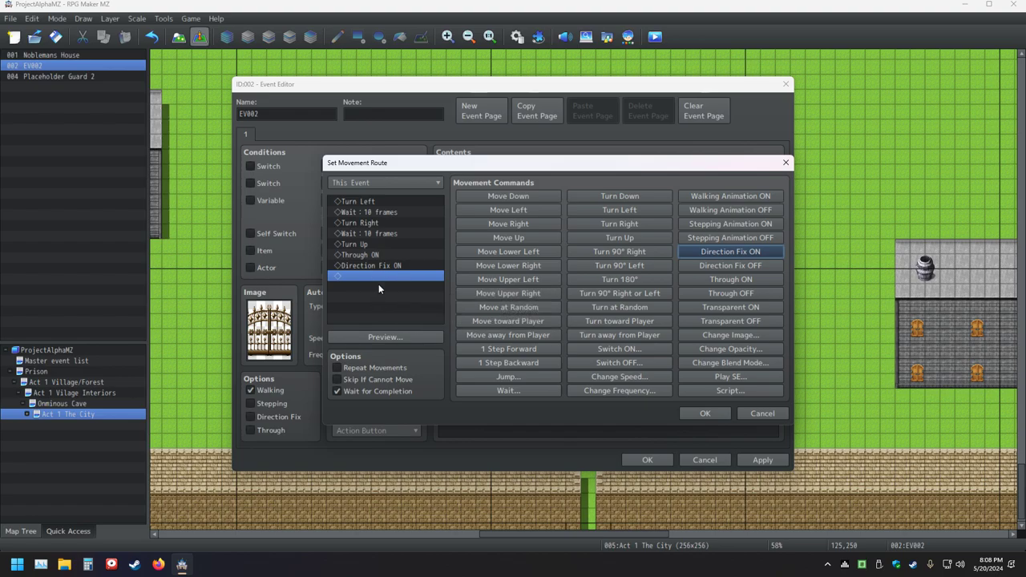
Reverse the turn order in the pasted route by replacing Turn Left with Turn Right at the start and Turn Right with Turn Left after the first wait
{"action": "left_click", "coordinate": [372, 202]}
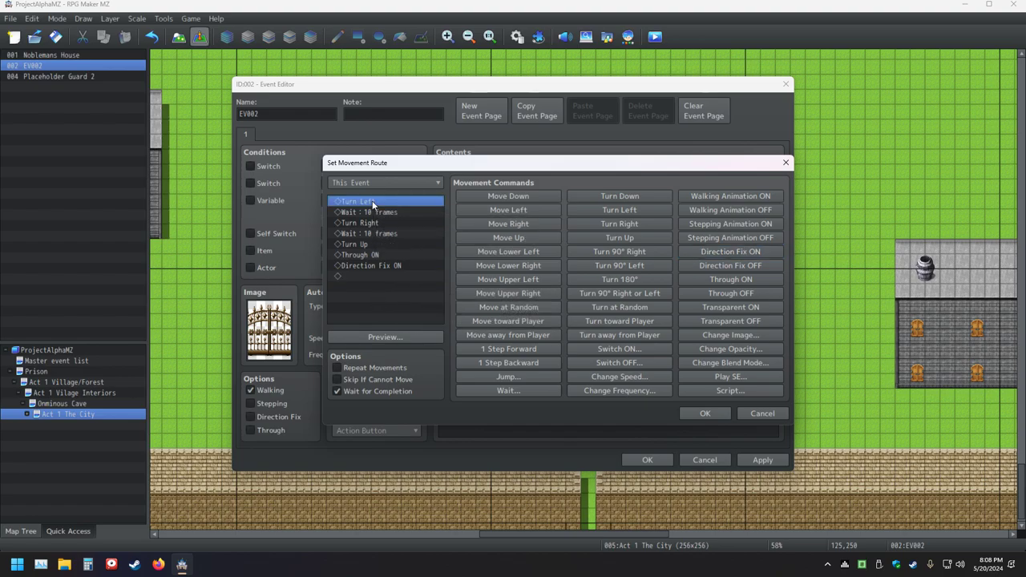
{"action": "right_click", "coordinate": [371, 201]}
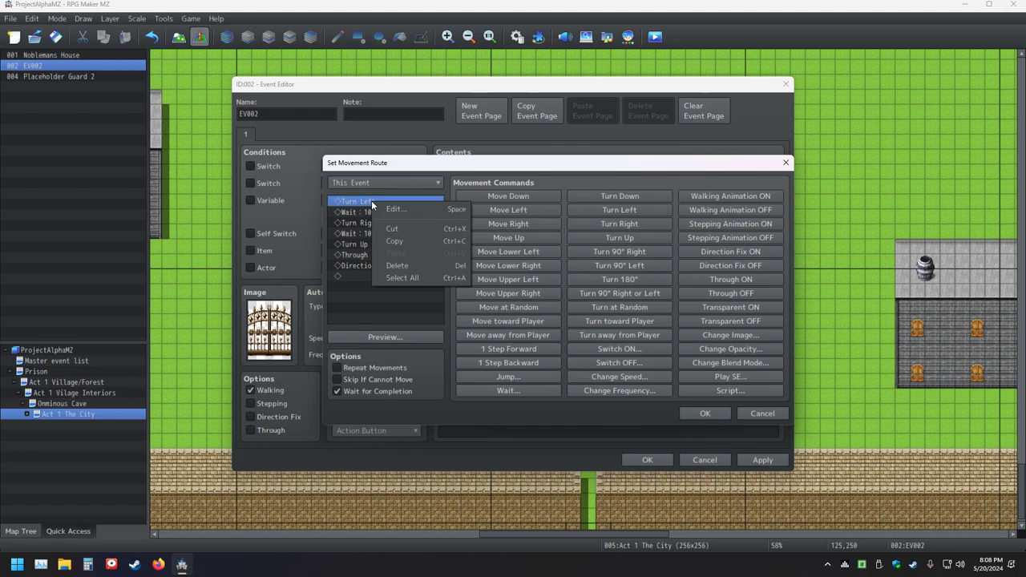
{"action": "left_click", "coordinate": [394, 214]}
{"action": "key", "text": "Delete"}
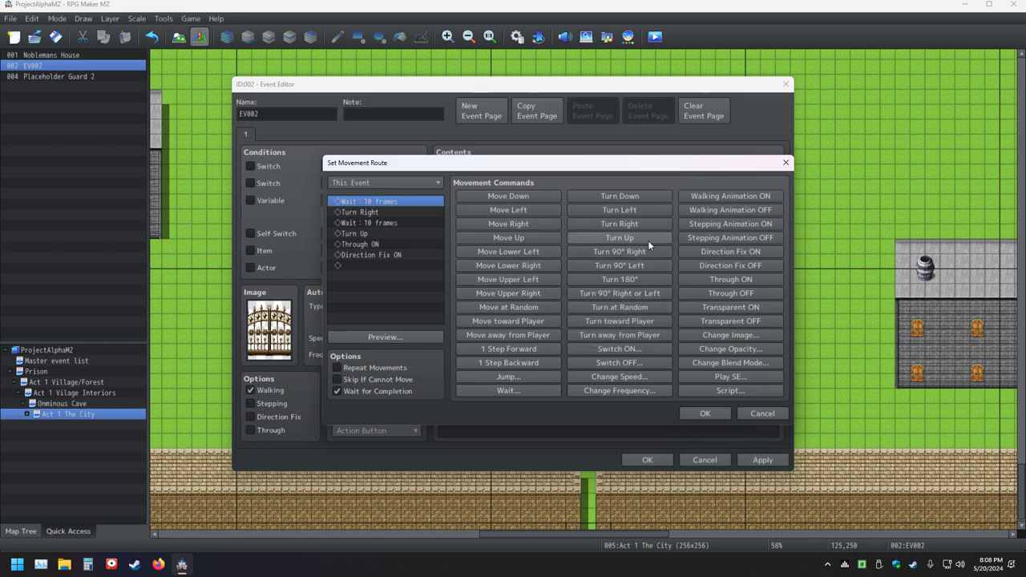
{"action": "left_click", "coordinate": [630, 224]}
{"action": "left_click", "coordinate": [383, 224]}
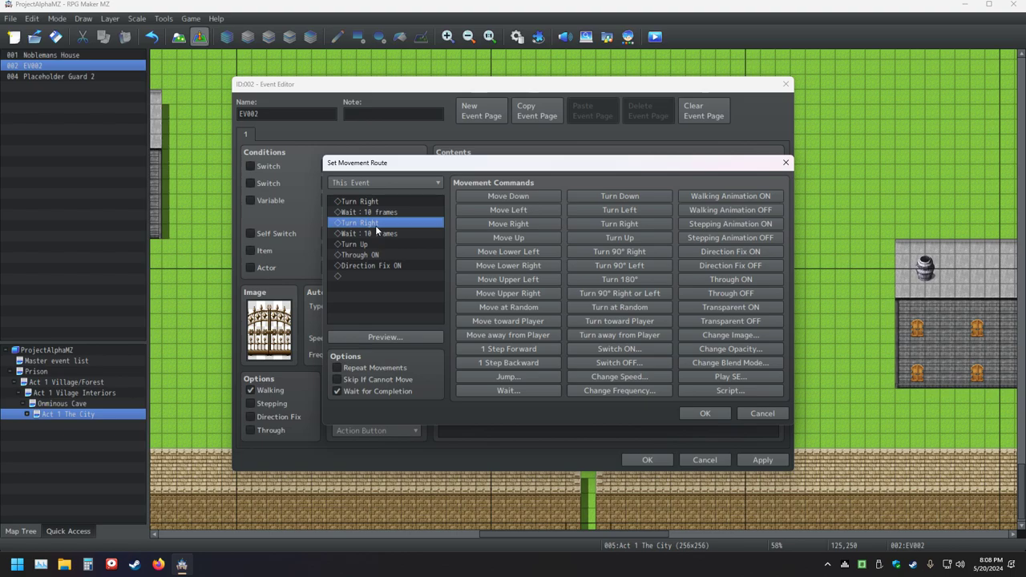
{"action": "key", "text": "Delete"}
{"action": "left_click", "coordinate": [620, 210]}
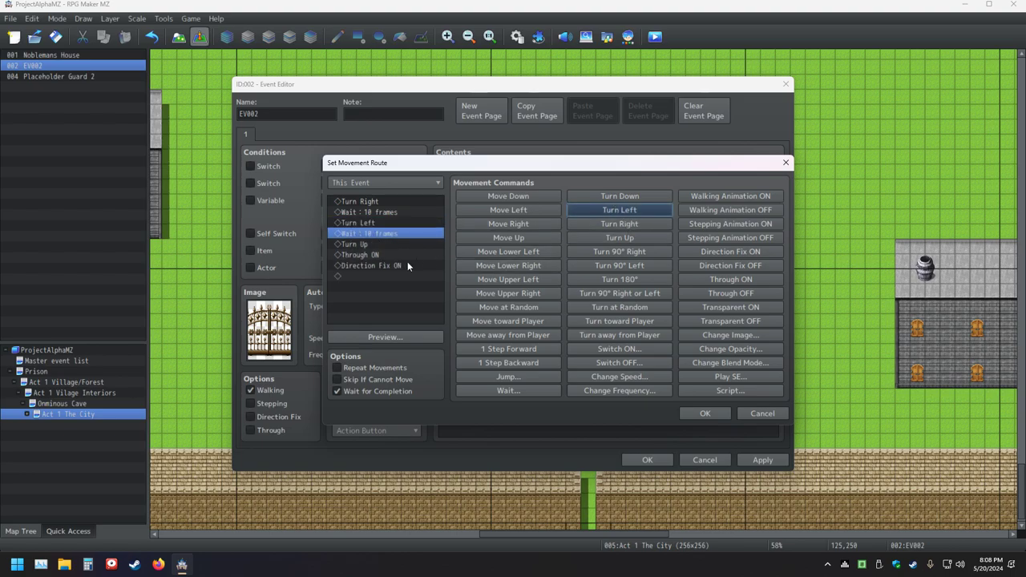
In the gate's closing route, replace Turn Up with Turn Down and Through ON with Through OFF, saving the event
{"action": "left_click", "coordinate": [347, 245]}
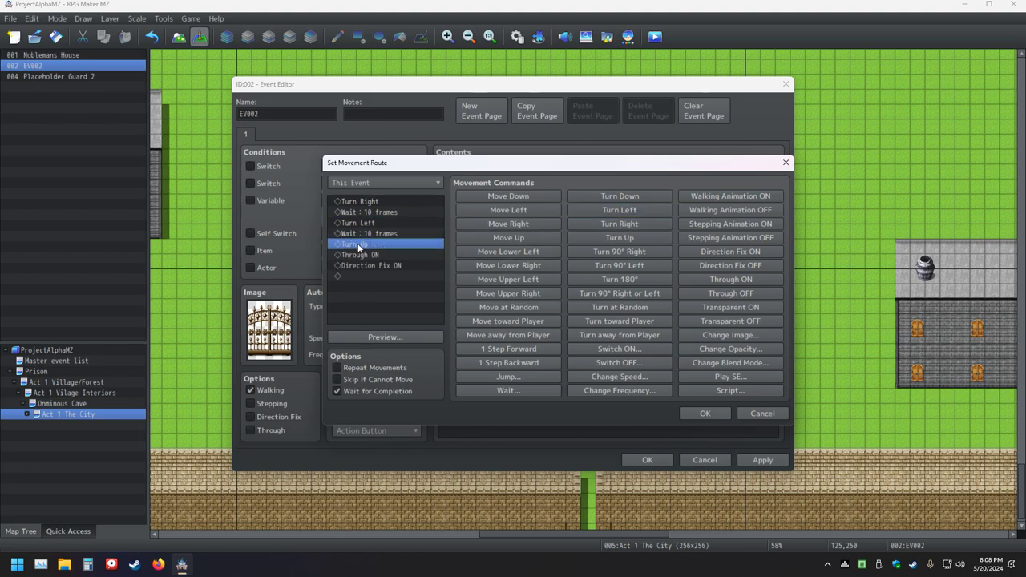
{"action": "key", "text": "Delete"}
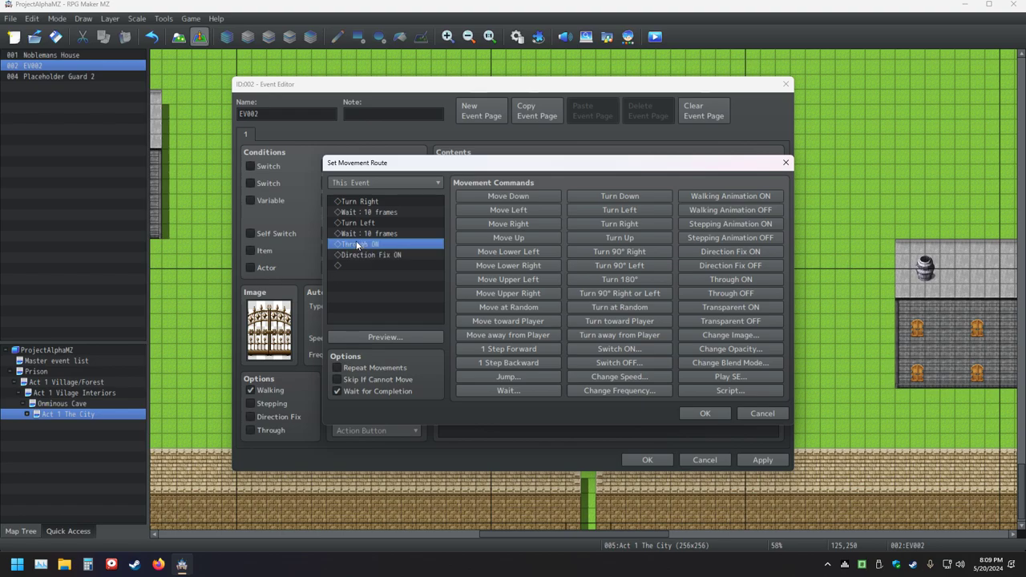
{"action": "left_click", "coordinate": [620, 196]}
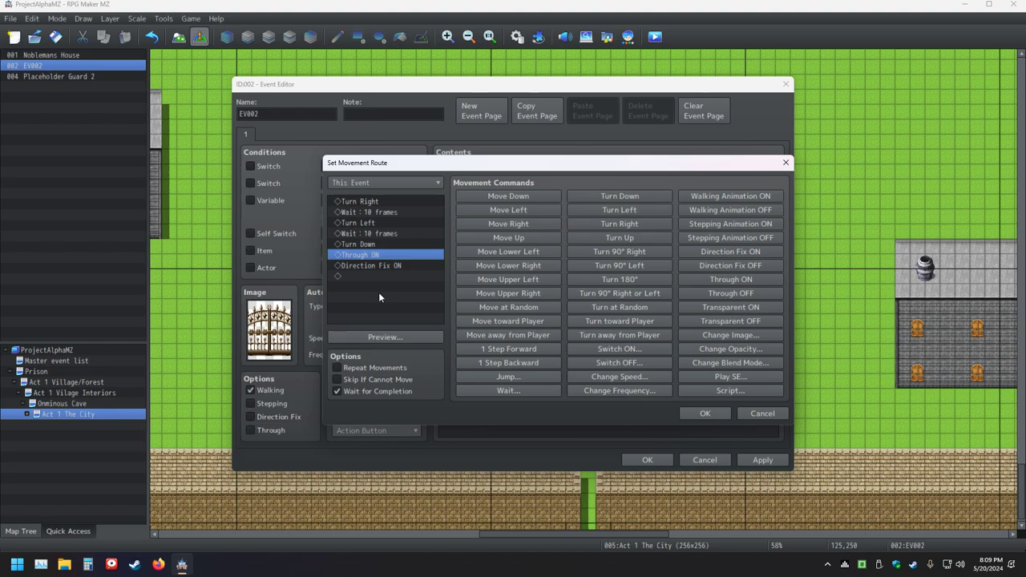
{"action": "key", "text": "Delete"}
{"action": "left_click", "coordinate": [746, 294]}
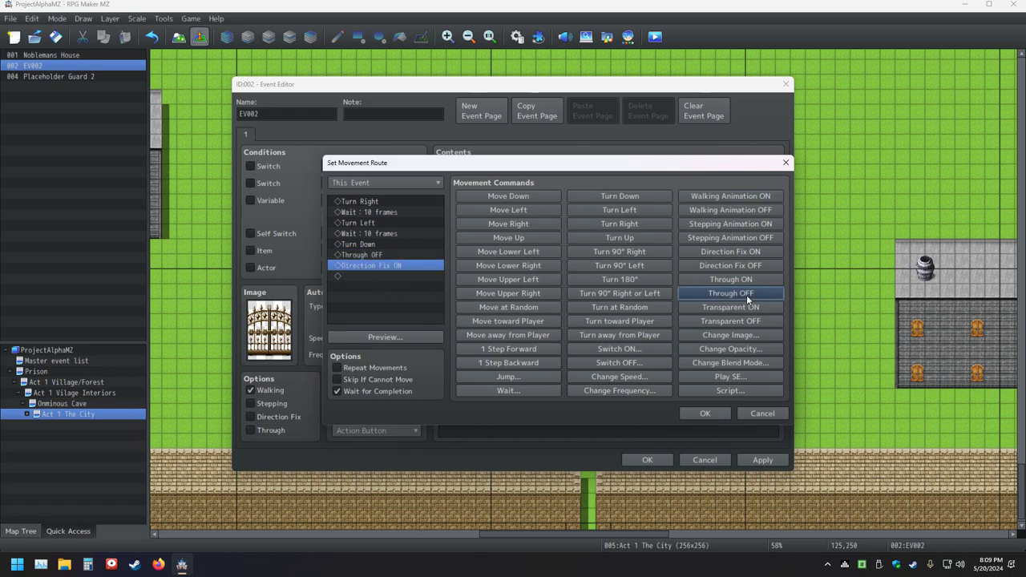
{"action": "left_click", "coordinate": [703, 414]}
{"action": "left_click", "coordinate": [645, 460]}
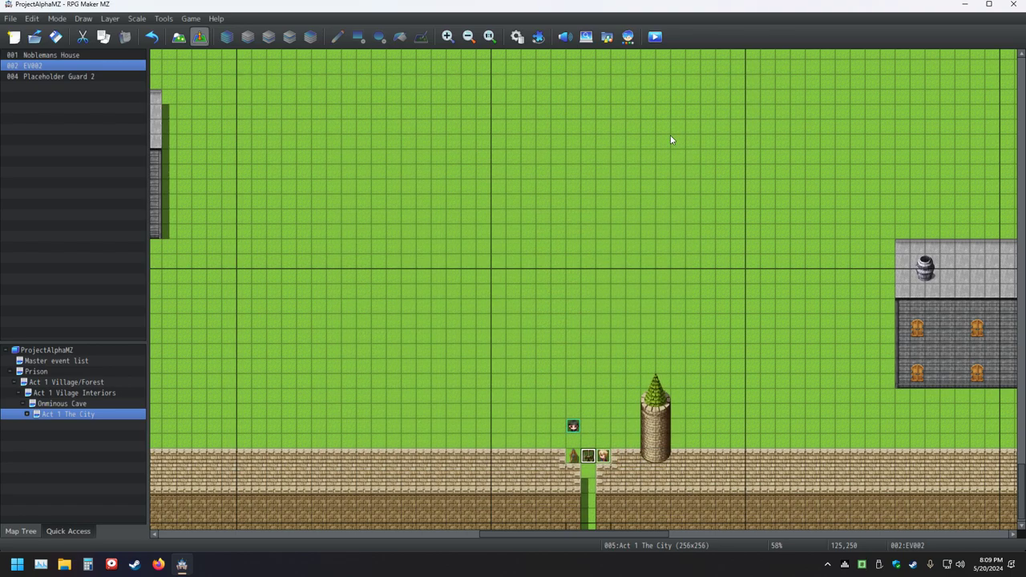
Playtest the gate's opening and closing on the map, and close the test window
{"action": "left_click", "coordinate": [655, 36]}
{"action": "left_click", "coordinate": [491, 296]}
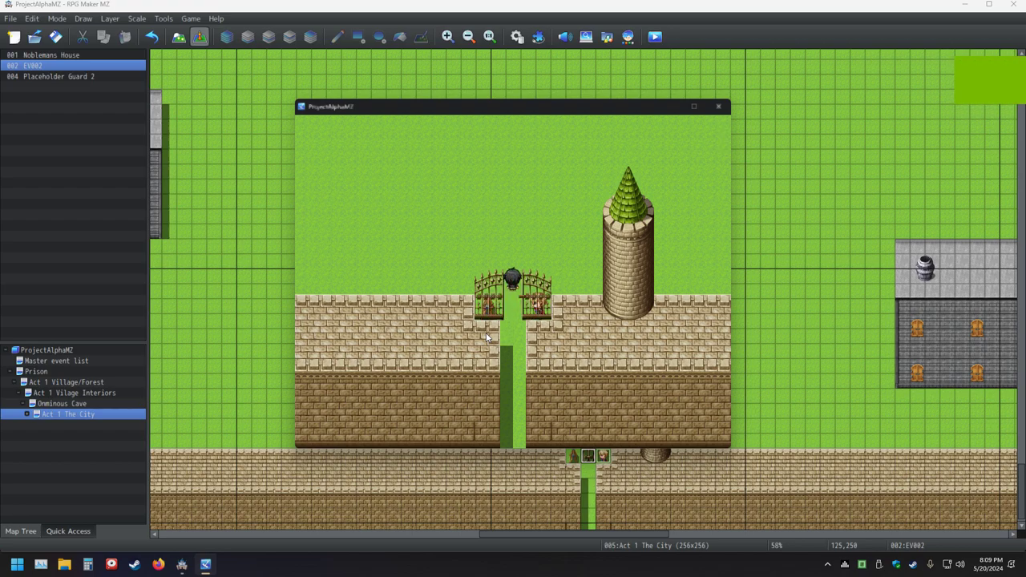
{"action": "left_click", "coordinate": [719, 105]}
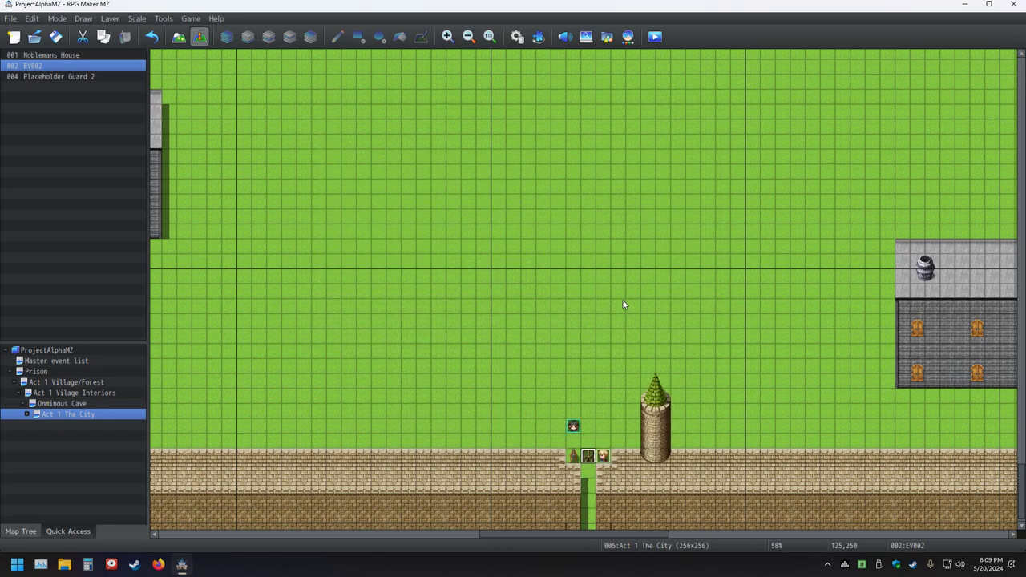
Try the Close2 and Close3 sounds for the gate event's Close1 sound effect, and leave the event without saving
{"action": "double_click", "coordinate": [591, 459]}
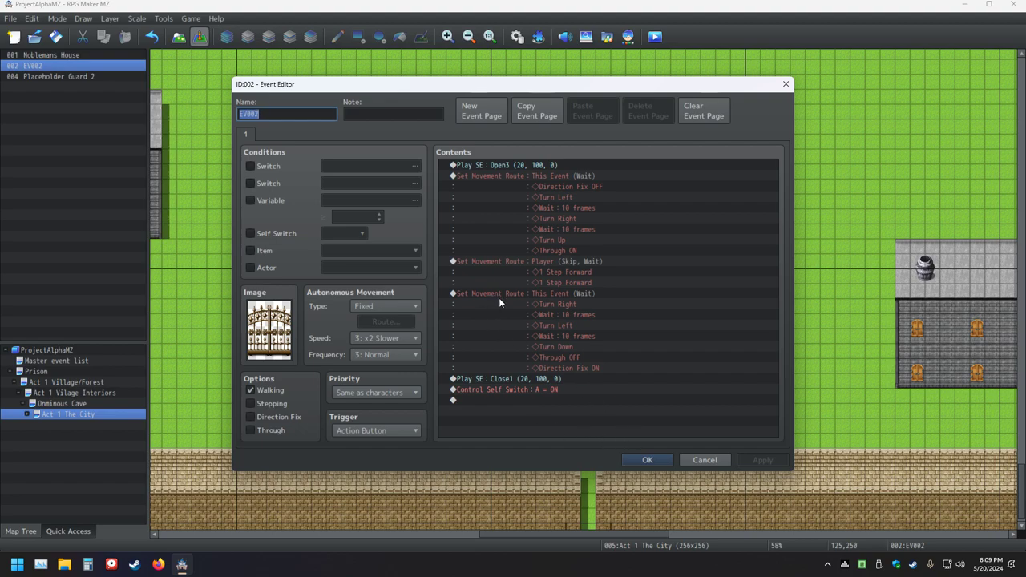
{"action": "double_click", "coordinate": [504, 378]}
{"action": "left_click", "coordinate": [750, 130]}
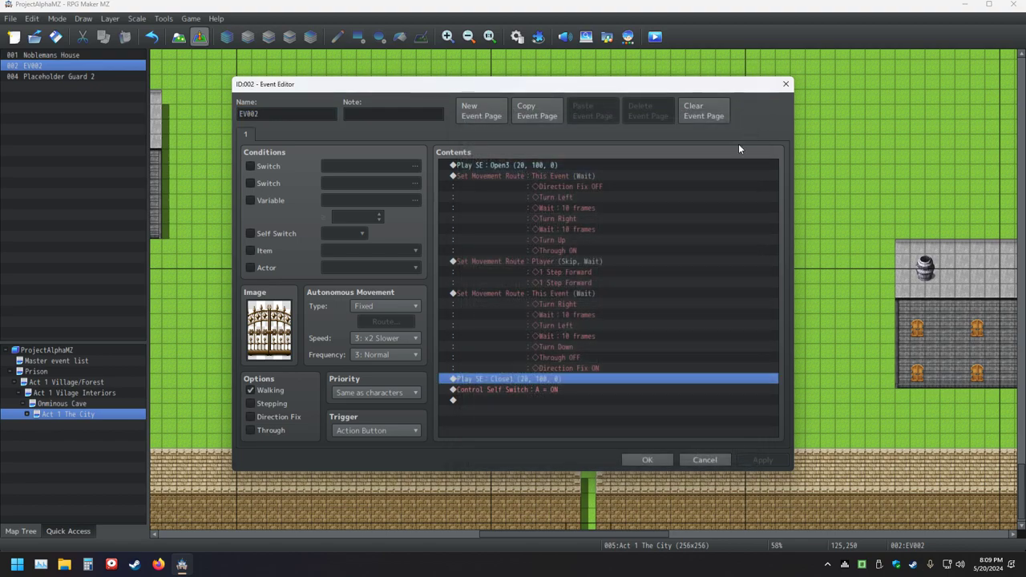
{"action": "double_click", "coordinate": [550, 383]}
{"action": "left_click", "coordinate": [550, 300]}
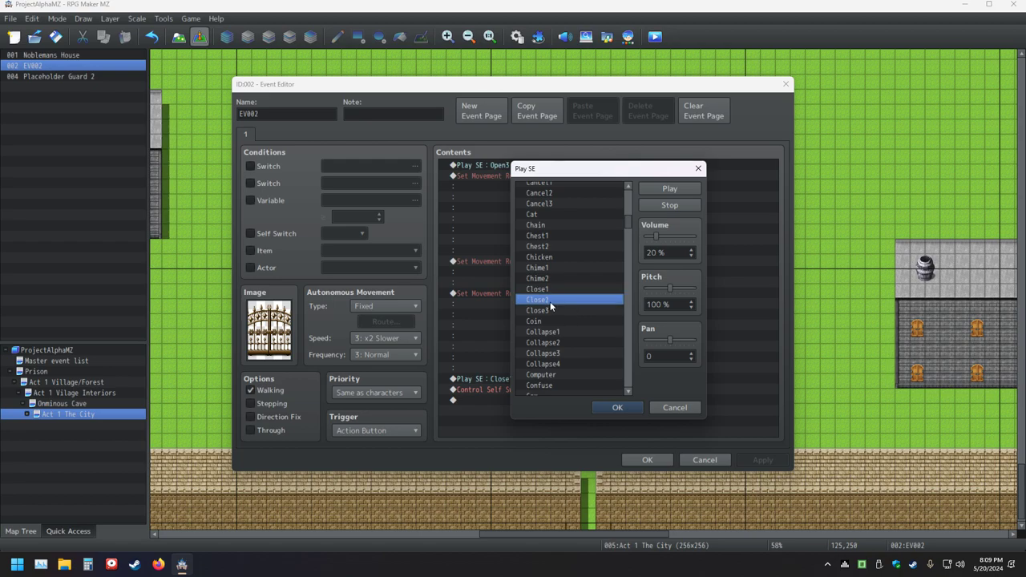
{"action": "left_click", "coordinate": [549, 311]}
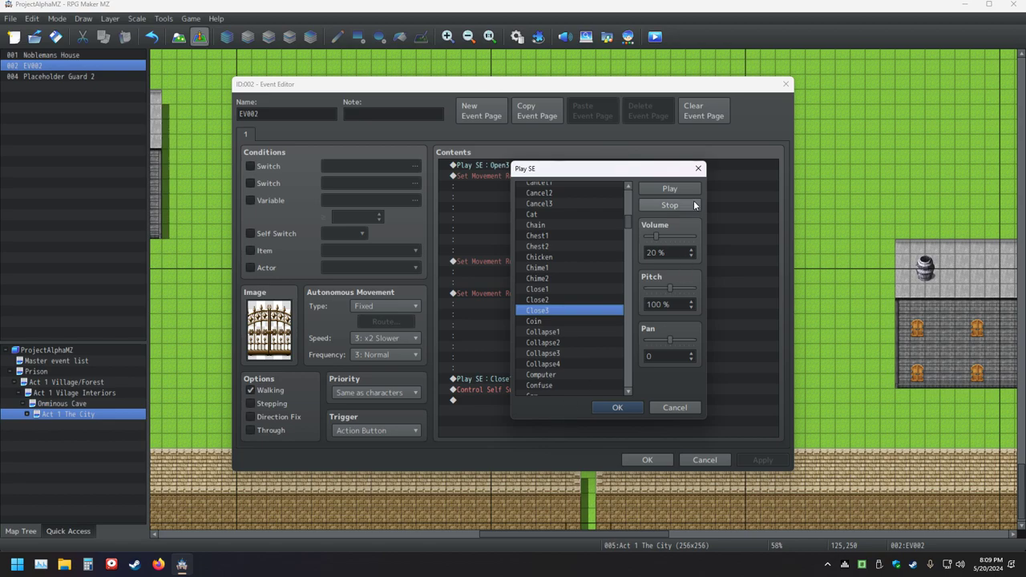
{"action": "left_click", "coordinate": [699, 169]}
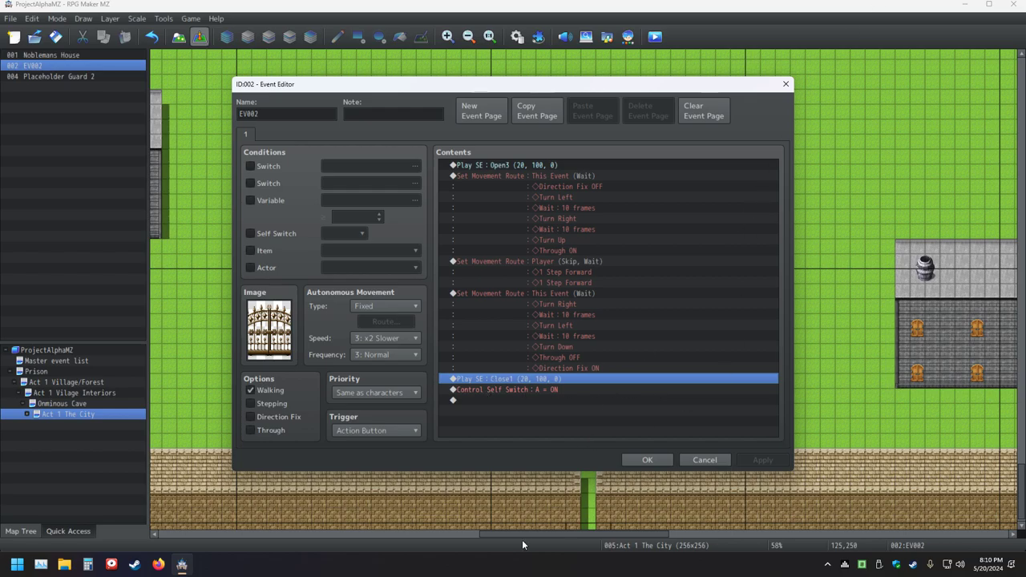
{"action": "left_click", "coordinate": [785, 84]}
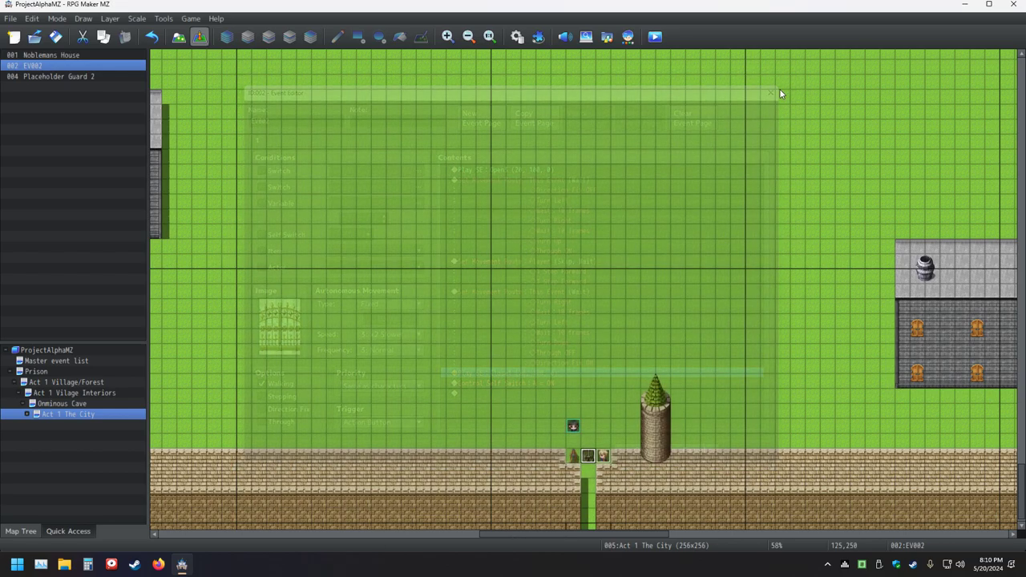
Switch to RPG Maker VX Ace, agreeing to overwrite the local Legend of Abraxas project with the cloud version
{"action": "left_click", "coordinate": [966, 4]}
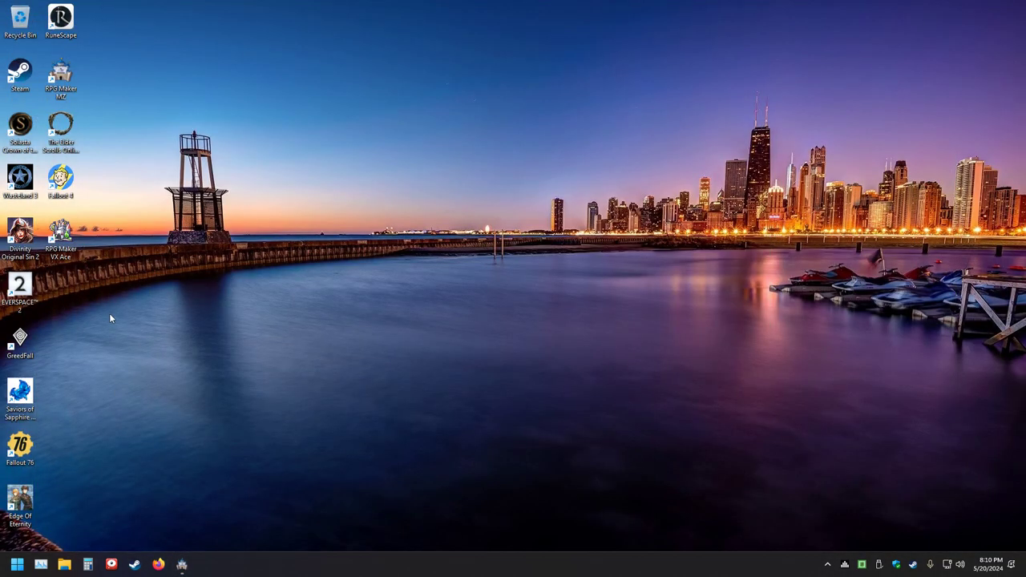
{"action": "double_click", "coordinate": [61, 237]}
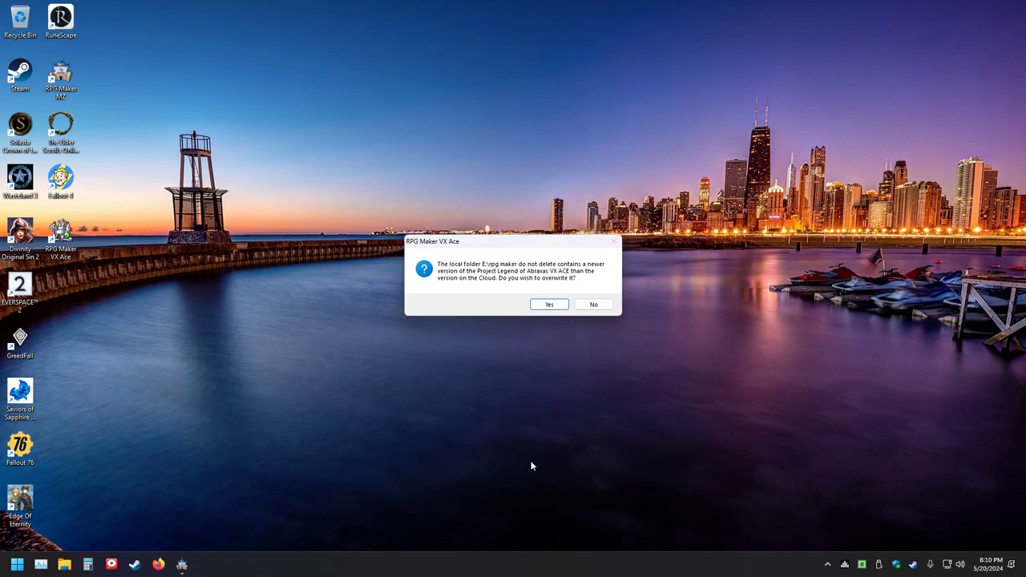
{"action": "left_click", "coordinate": [550, 304]}
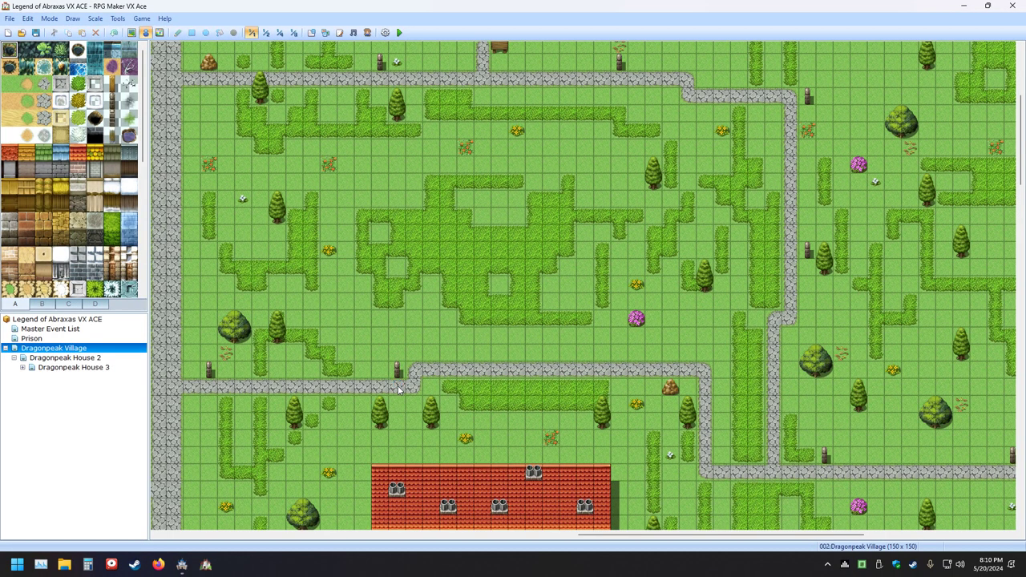
Look up the Close3 sound among the Audio/SE resources in the Resource Manager
{"action": "left_click", "coordinate": [325, 33]}
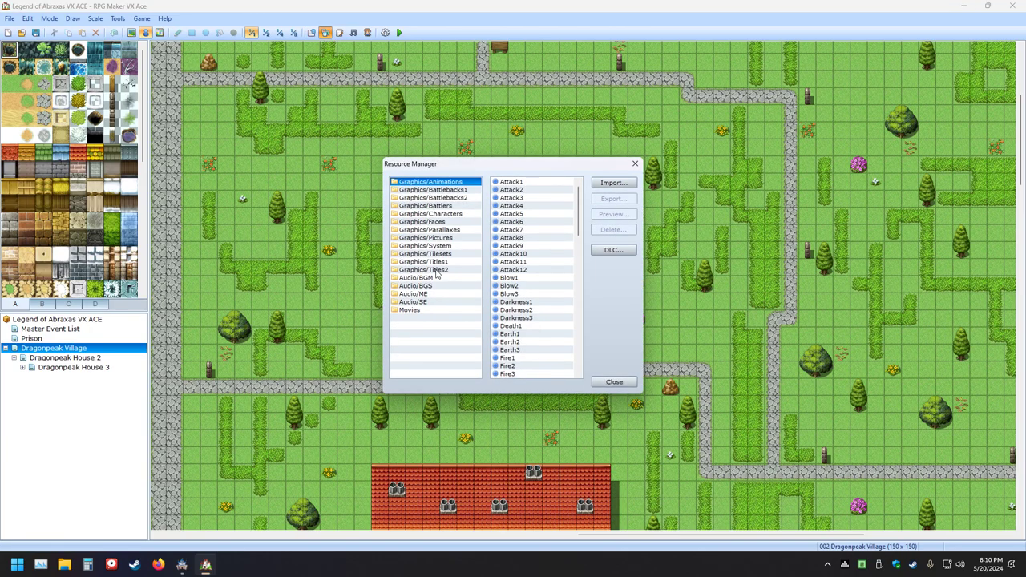
{"action": "left_click", "coordinate": [418, 286]}
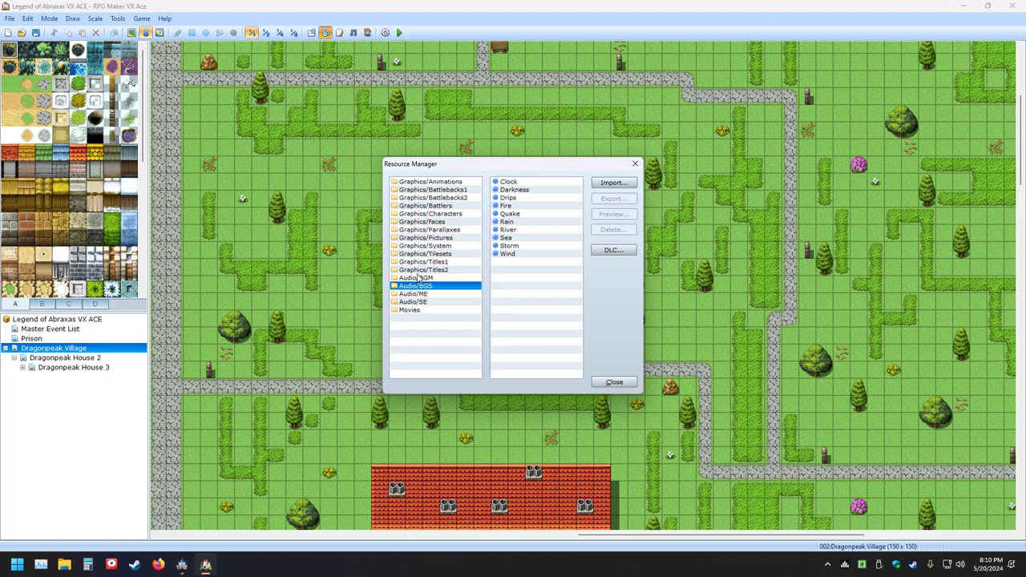
{"action": "left_click", "coordinate": [421, 303]}
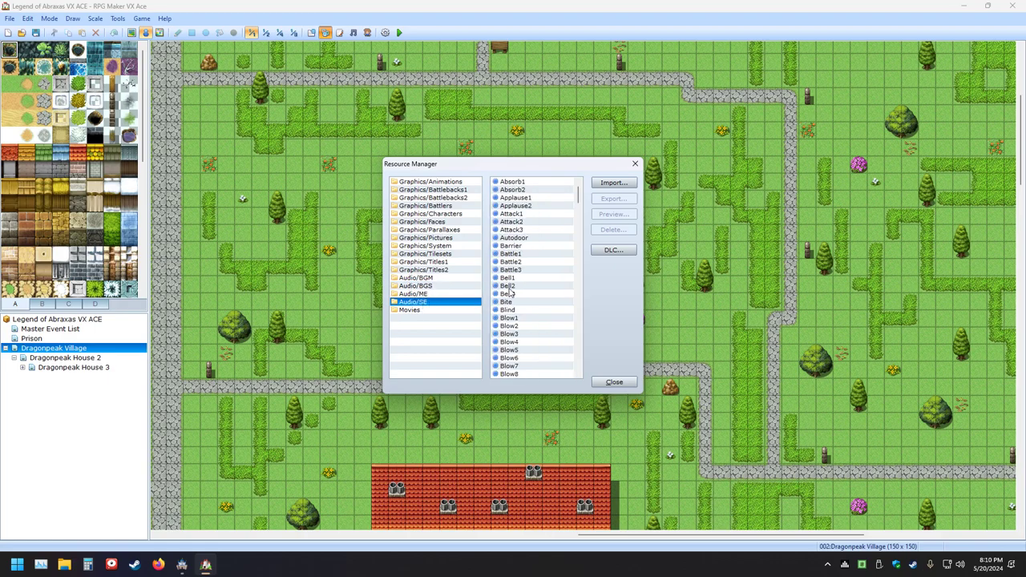
{"action": "scroll", "coordinate": [550, 310], "scroll_direction": "down", "scroll_amount": 10}
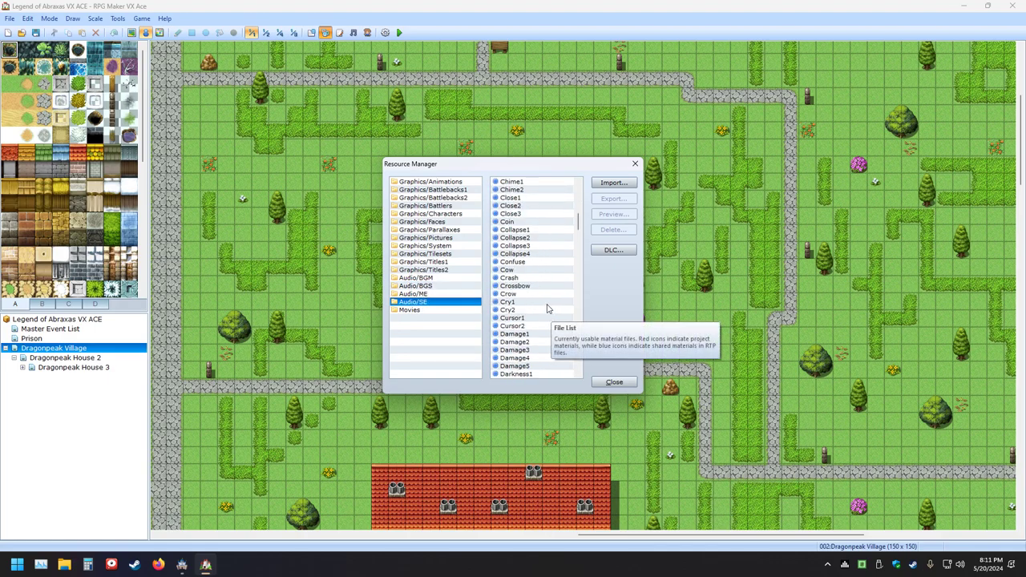
{"action": "left_click", "coordinate": [514, 214]}
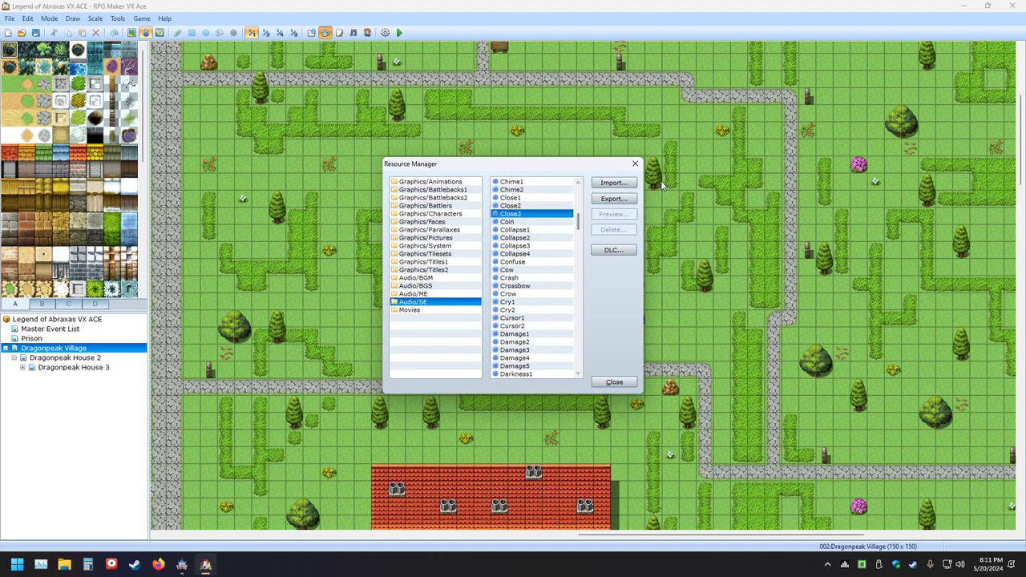
{"action": "left_click", "coordinate": [635, 164]}
Start a new event on an empty tile of the Dragonpeak Village map and begin adding a Play SE command
{"action": "right_click", "coordinate": [356, 233]}
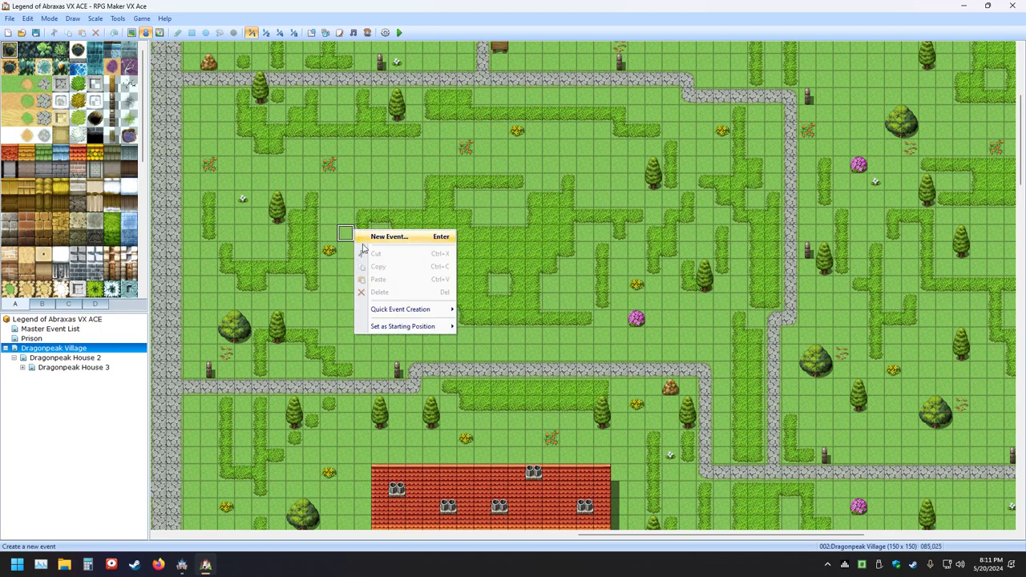
{"action": "left_click", "coordinate": [391, 238]}
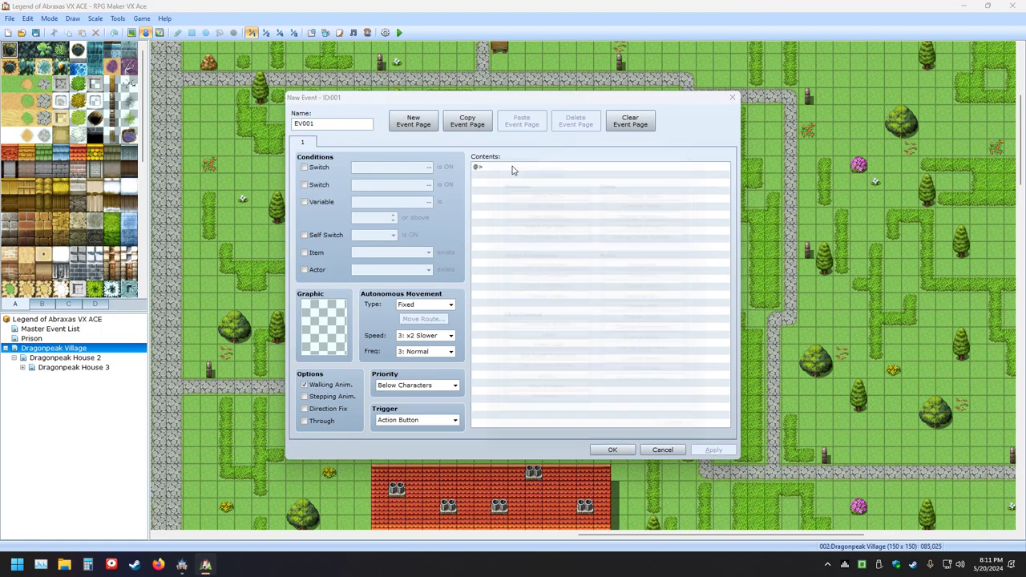
{"action": "double_click", "coordinate": [513, 167]}
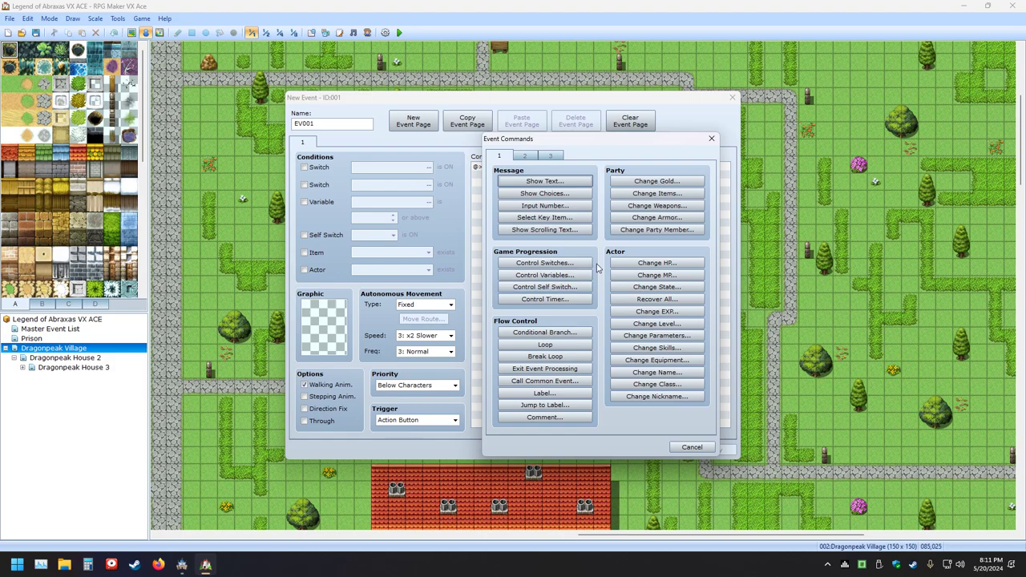
{"action": "left_click", "coordinate": [525, 155]}
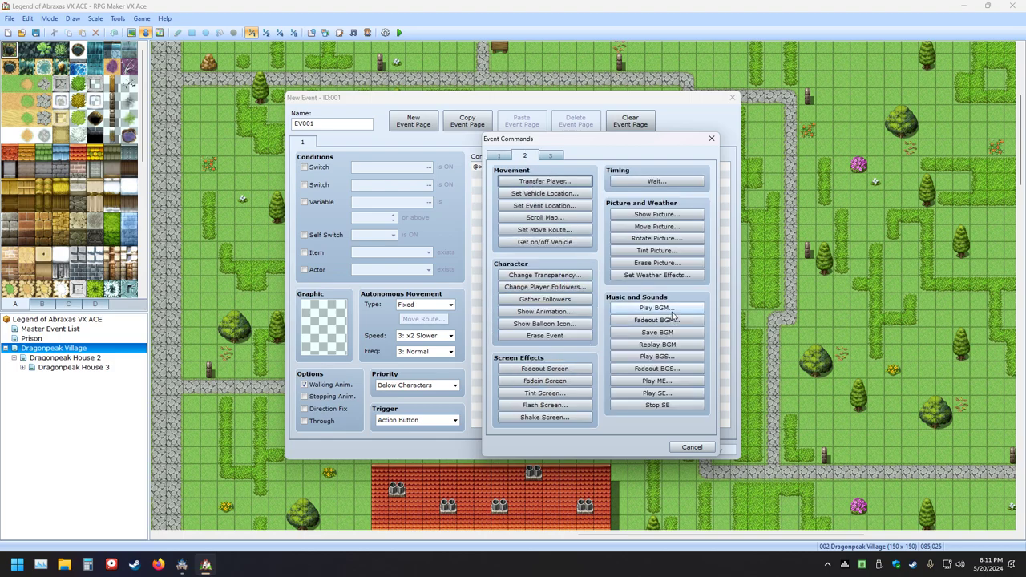
{"action": "left_click", "coordinate": [655, 394]}
Compare the Close1, Close2 and Close3 sounds in the sound effect list, leaving Close3 selected
{"action": "scroll", "coordinate": [575, 333], "scroll_direction": "down", "scroll_amount": 13}
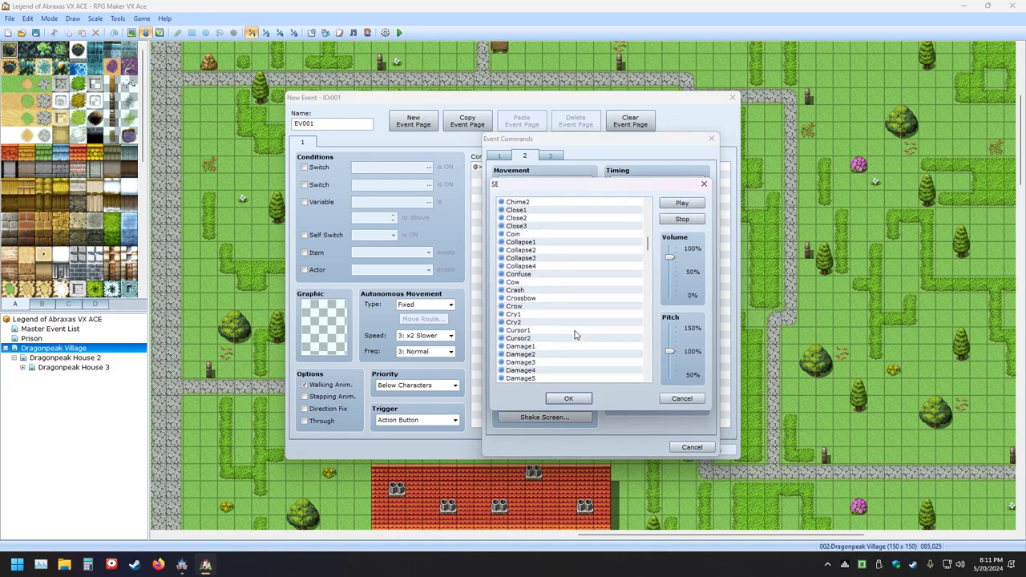
{"action": "scroll", "coordinate": [575, 333], "scroll_direction": "up", "scroll_amount": 3}
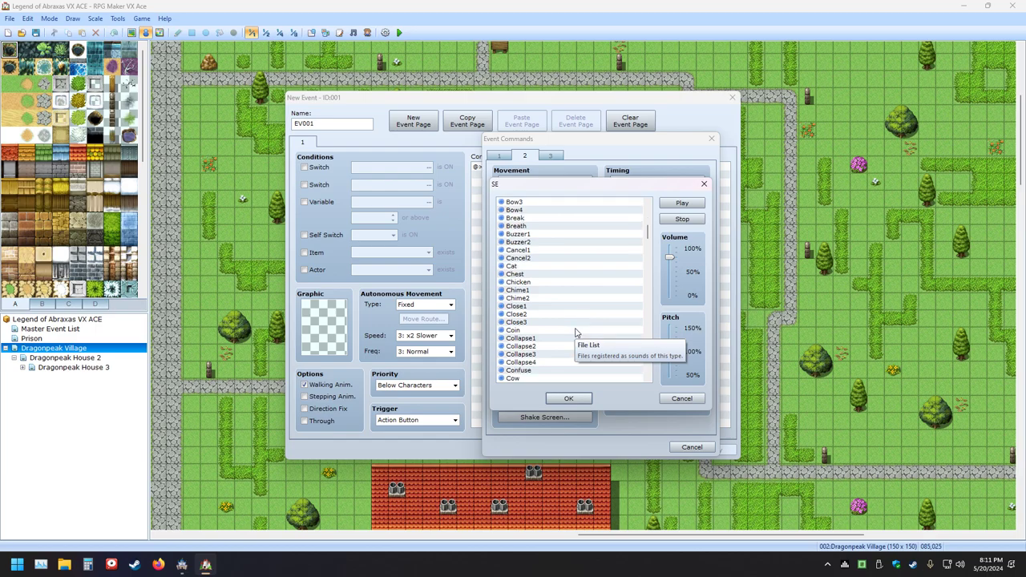
{"action": "scroll", "coordinate": [575, 333], "scroll_direction": "down", "scroll_amount": 3}
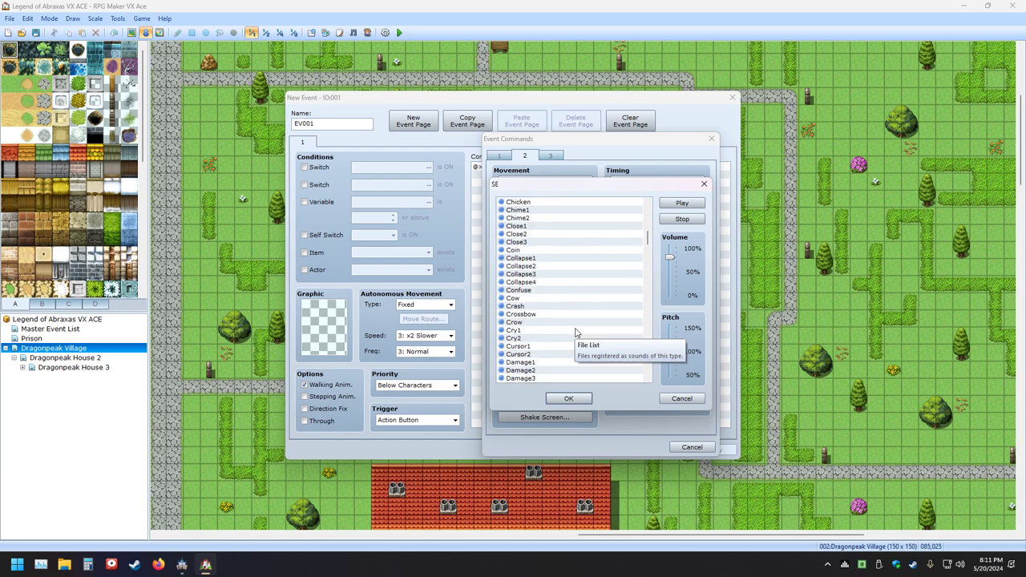
{"action": "left_click", "coordinate": [518, 243]}
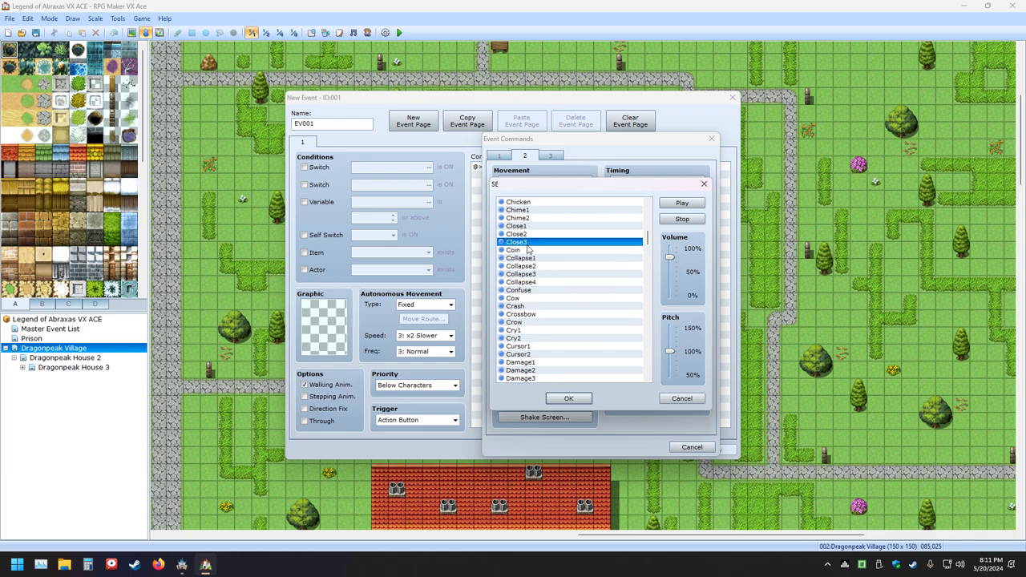
{"action": "left_click", "coordinate": [525, 235]}
{"action": "left_click", "coordinate": [524, 227]}
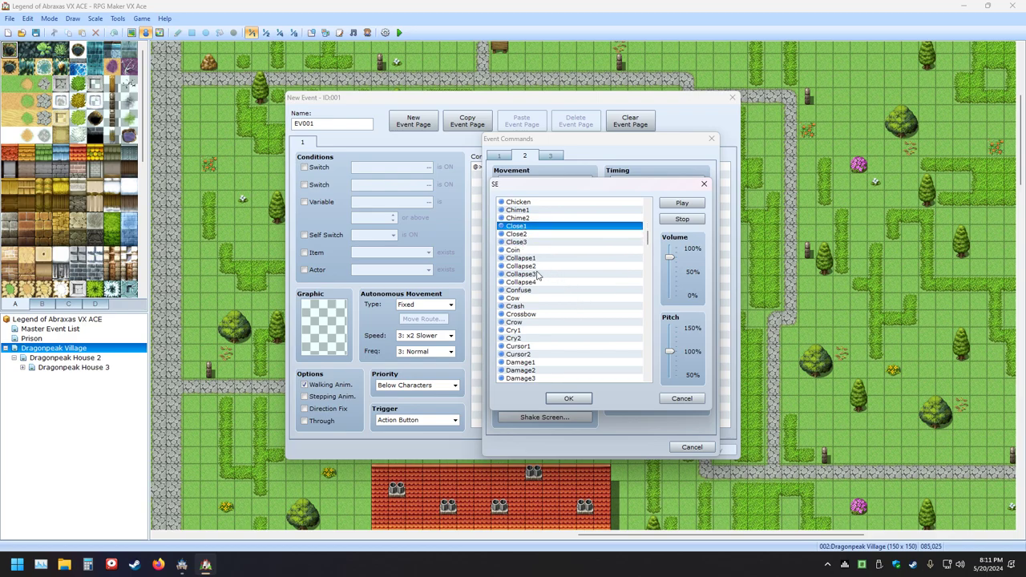
{"action": "left_click", "coordinate": [514, 242]}
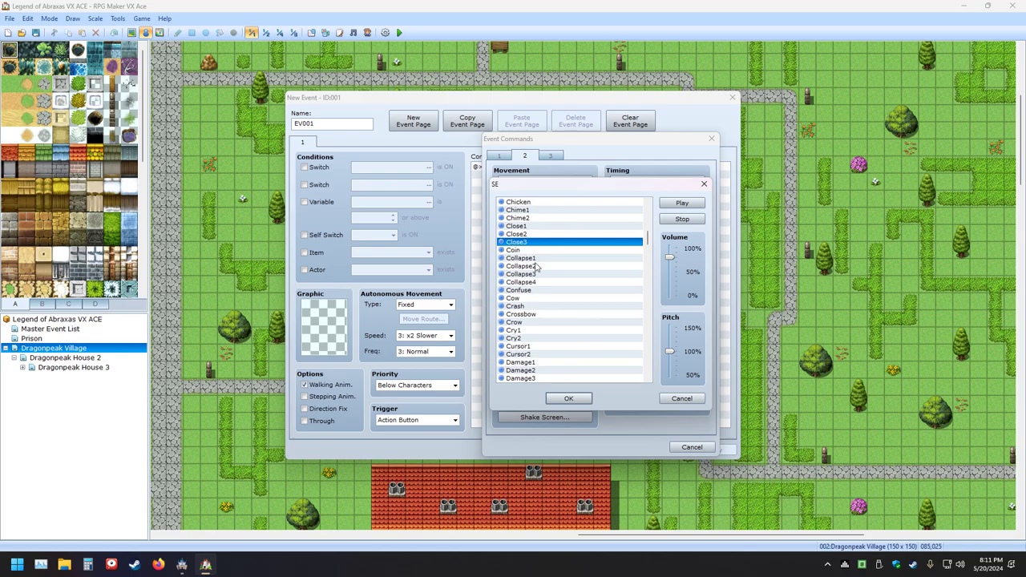
Switch back to RPG Maker MZ and choose Close3 in the Play SE command that follows the gate's closing movement route
{"action": "left_click", "coordinate": [183, 565]}
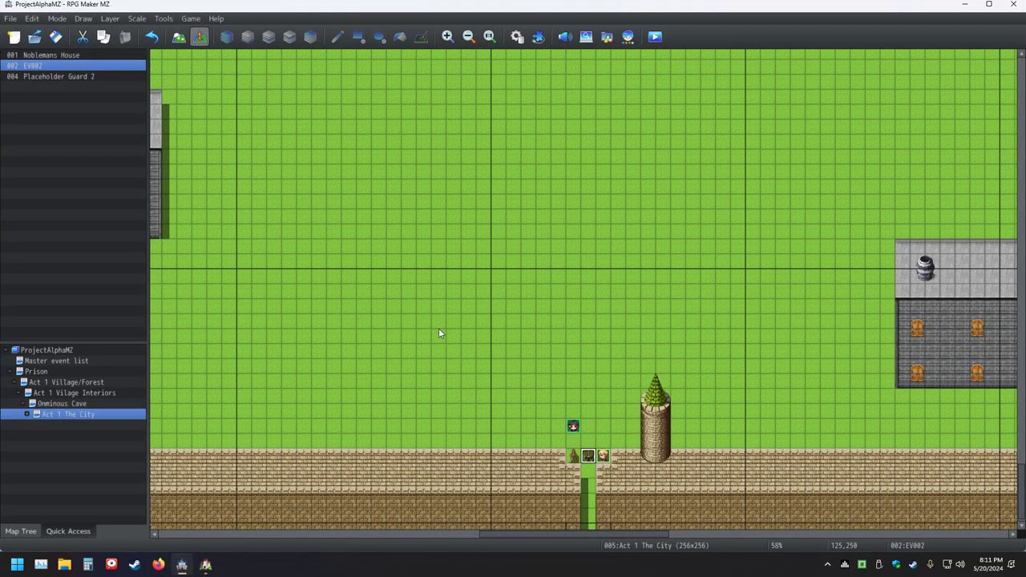
{"action": "double_click", "coordinate": [588, 457]}
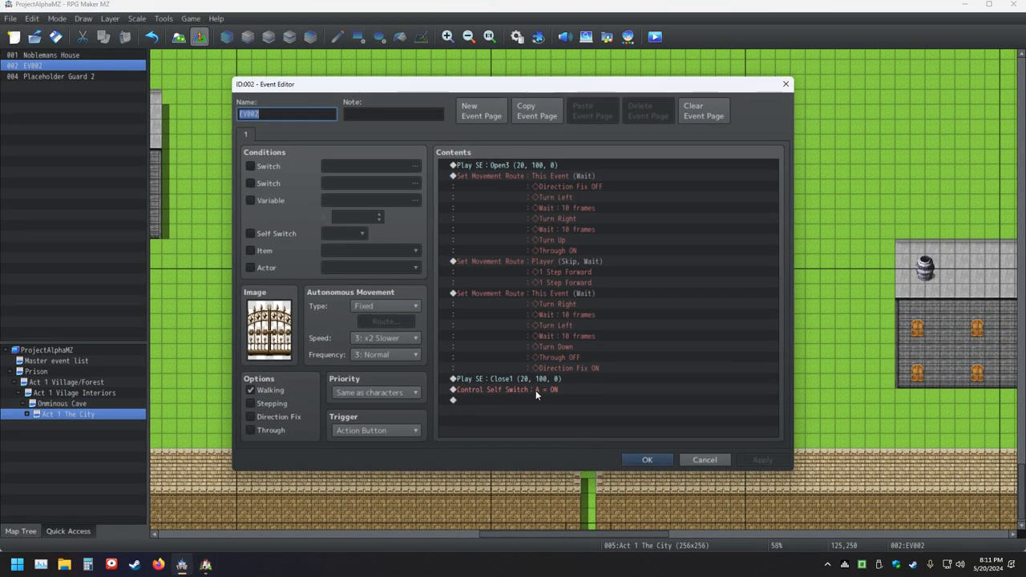
{"action": "double_click", "coordinate": [524, 380]}
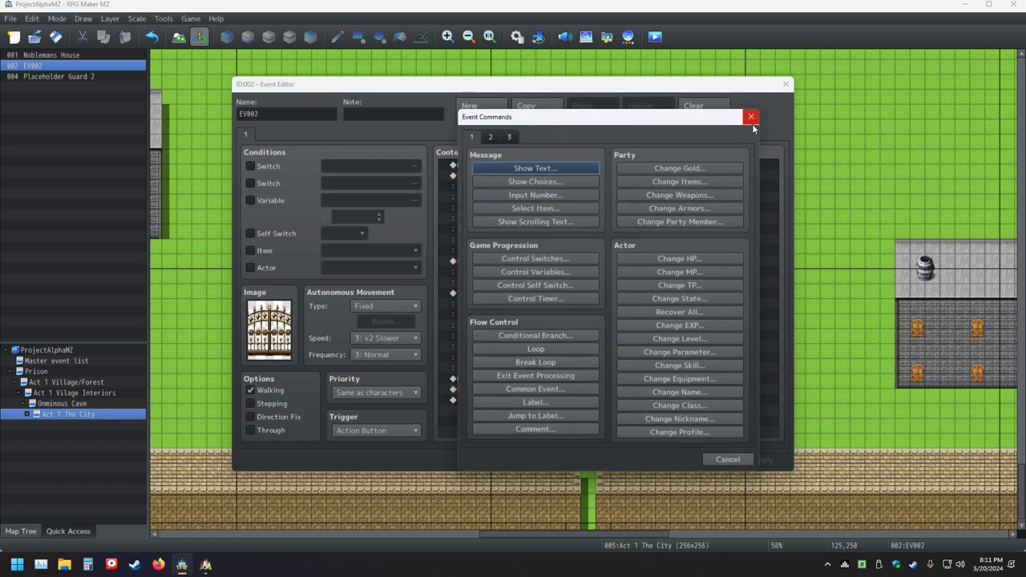
{"action": "left_click", "coordinate": [752, 116]}
{"action": "right_click", "coordinate": [491, 378]}
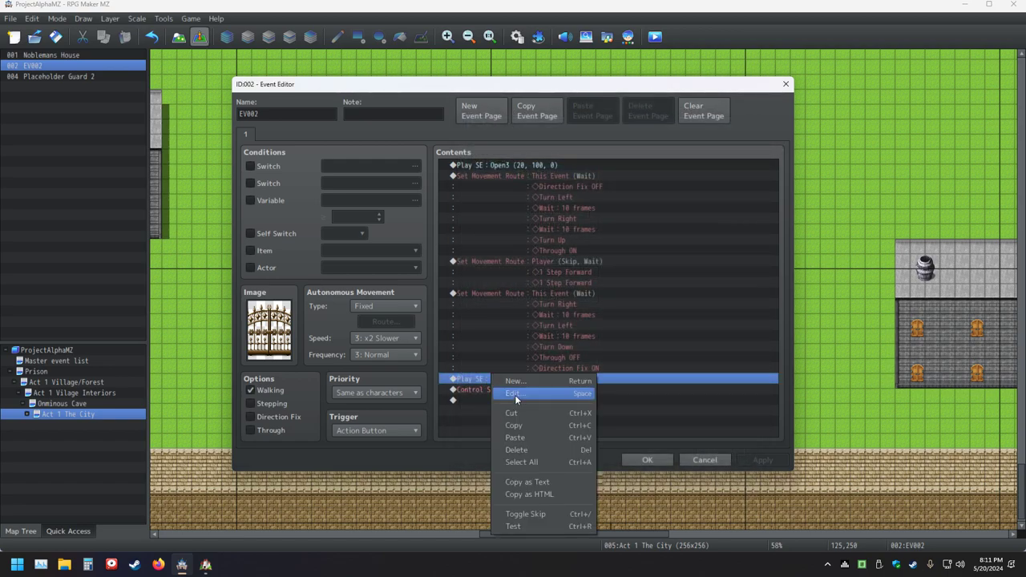
{"action": "left_click", "coordinate": [513, 393]}
{"action": "left_click", "coordinate": [552, 307]}
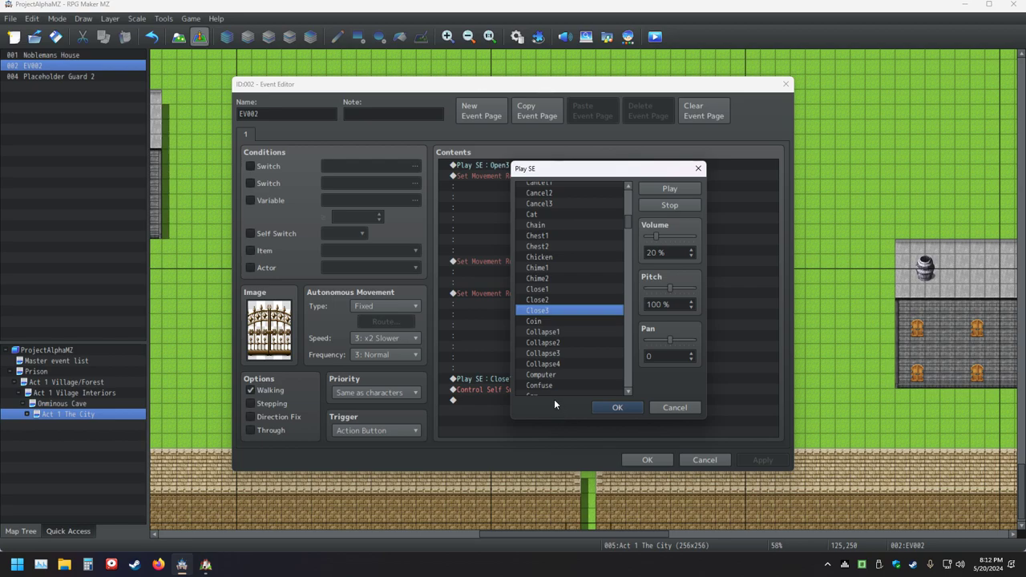
Switch to RPG Maker VX Ace, discard the unfinished Dragonpeak Village event and close the program
{"action": "right_click", "coordinate": [207, 557]}
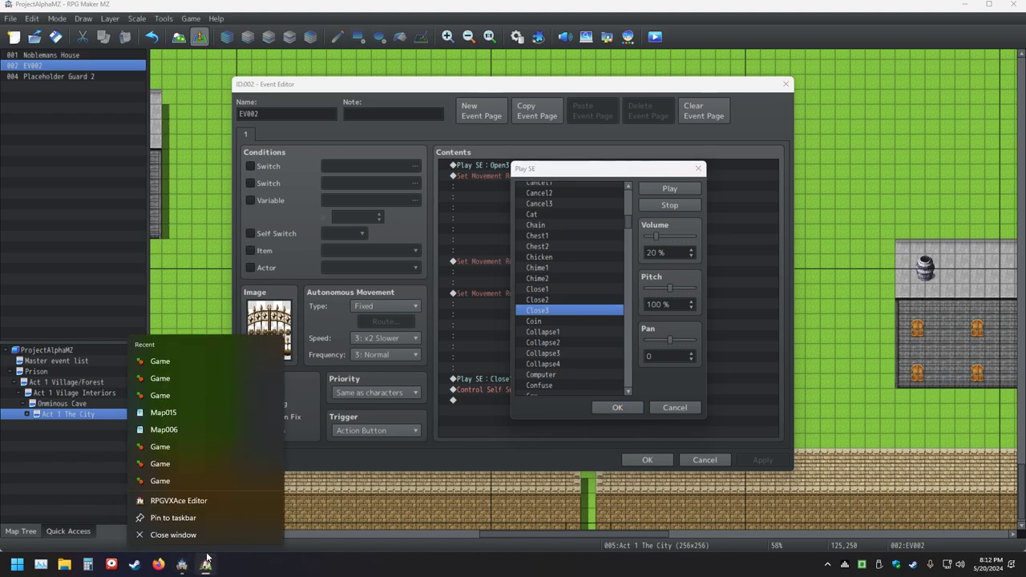
{"action": "left_click", "coordinate": [206, 562]}
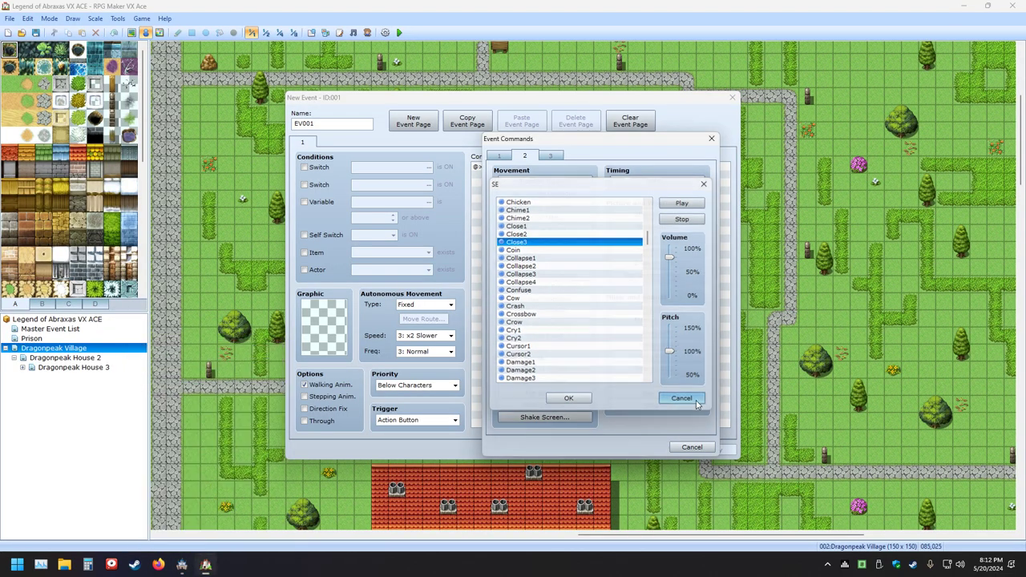
{"action": "left_click", "coordinate": [681, 398]}
{"action": "left_click", "coordinate": [692, 447]}
{"action": "left_click", "coordinate": [642, 451]}
{"action": "left_click", "coordinate": [1015, 5]}
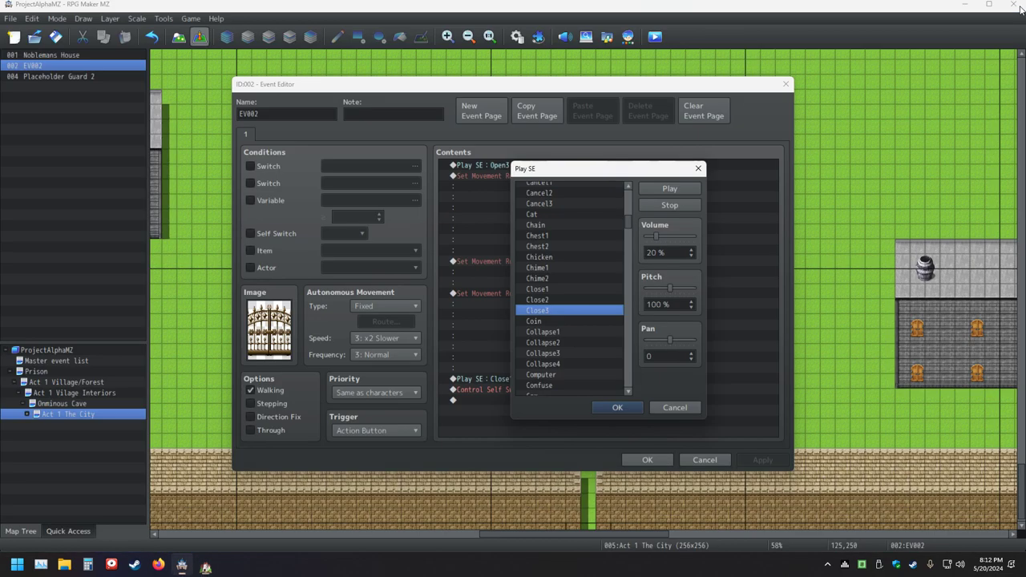
Confirm Close3 as the gate's closing sound and start a playtest, saving the changes to the game
{"action": "left_click", "coordinate": [624, 408]}
{"action": "left_click", "coordinate": [648, 459]}
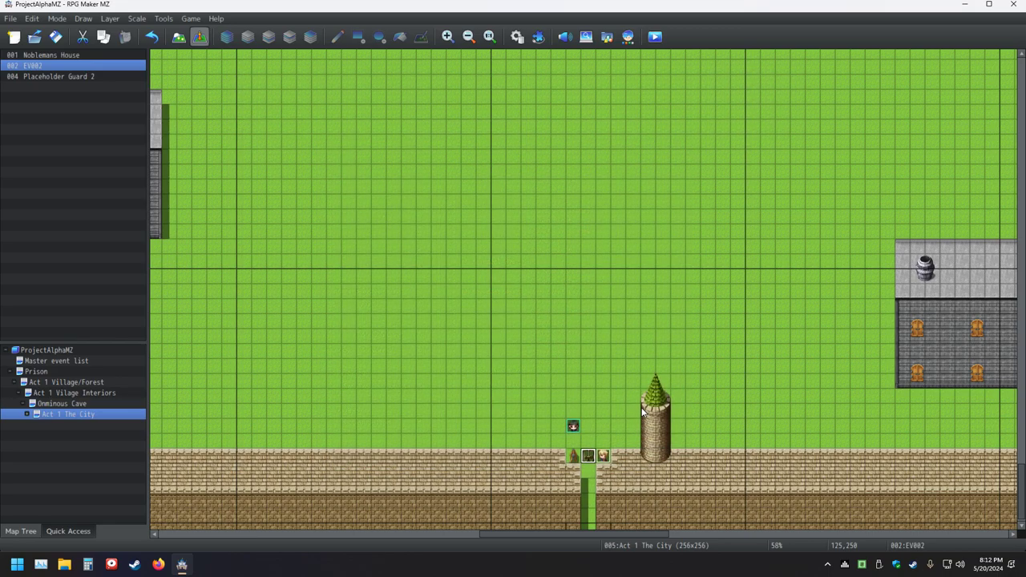
{"action": "left_click", "coordinate": [656, 36]}
{"action": "left_click", "coordinate": [492, 297]}
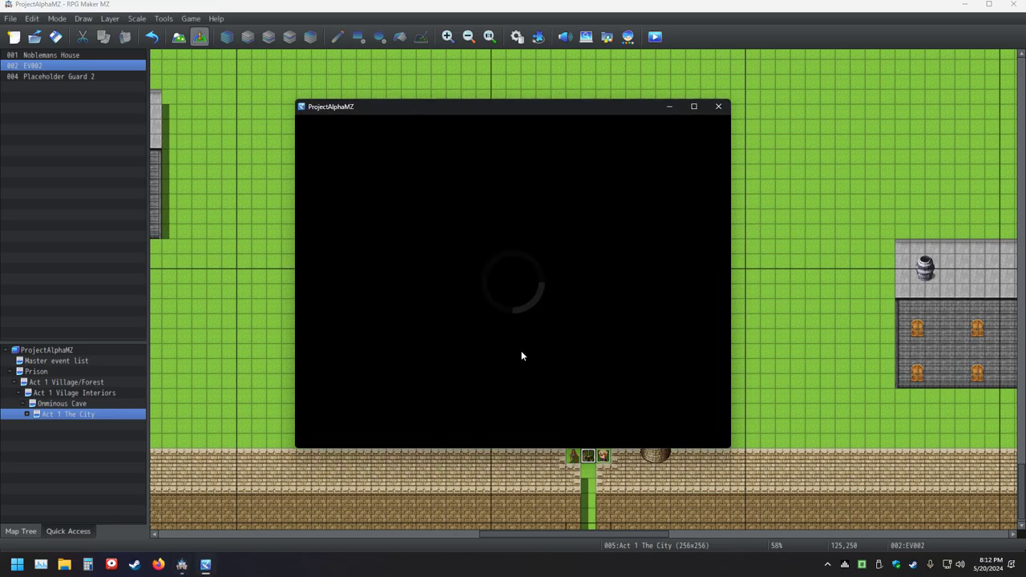
Walk the character through the gate in both directions to check its closing sound, and end the playtest
{"action": "key", "text": "Down"}
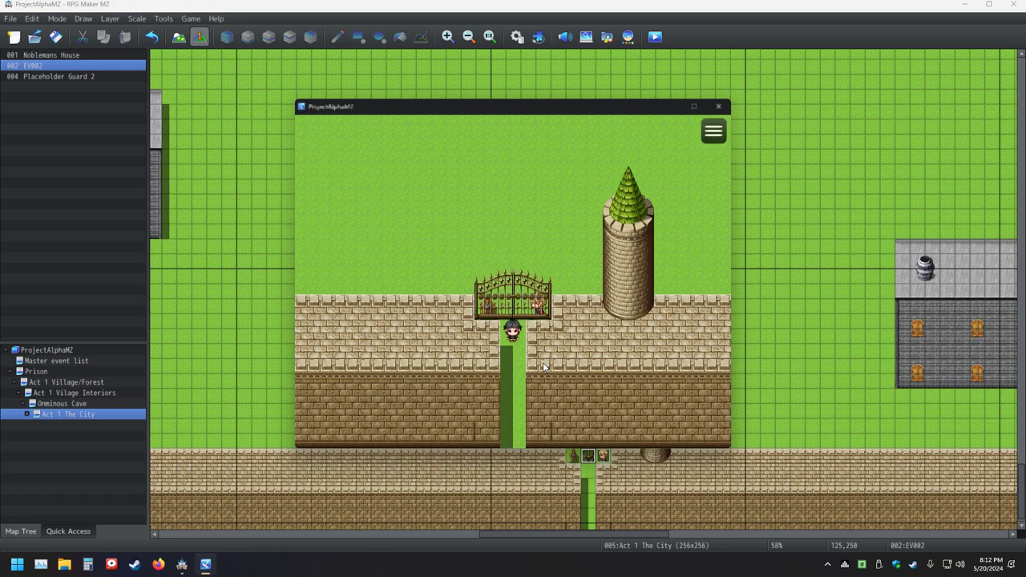
{"action": "left_click", "coordinate": [625, 232]}
{"action": "key", "text": "Up"}
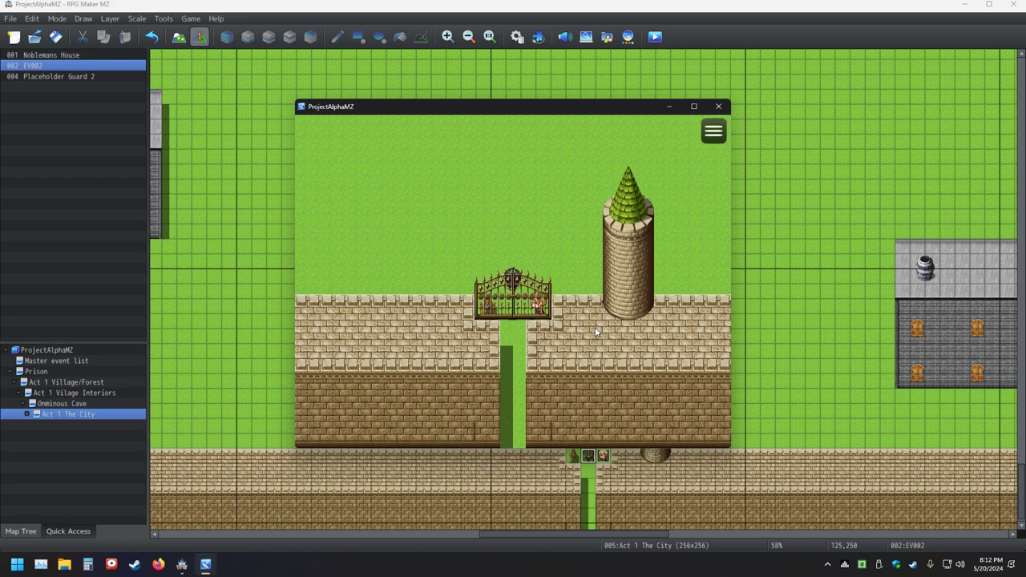
{"action": "key", "text": "Down"}
{"action": "key", "text": "Up"}
{"action": "left_click", "coordinate": [718, 106]}
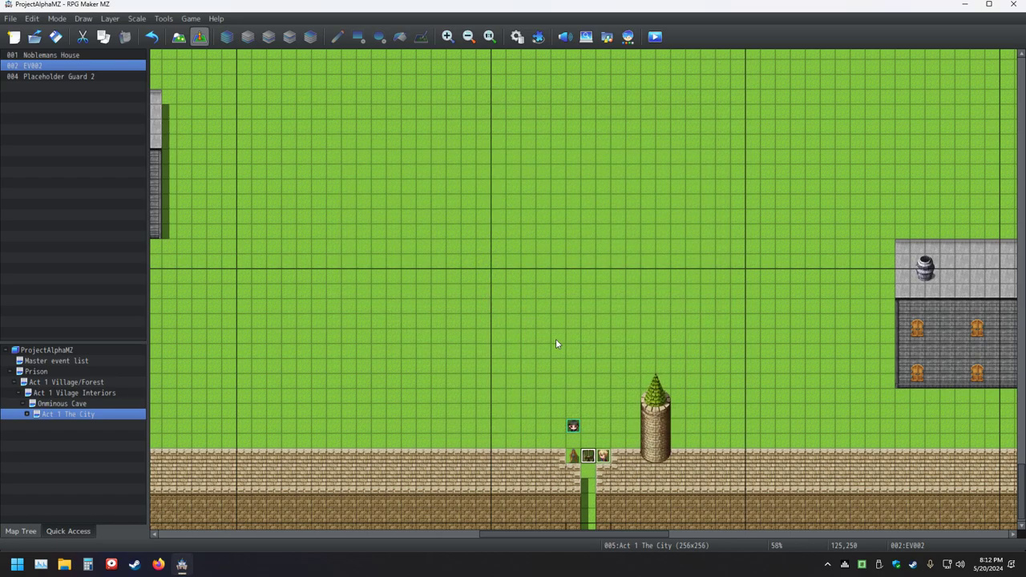
In the gate's closing movement route, set the wait after Turn Right to 15 frames
{"action": "double_click", "coordinate": [589, 457]}
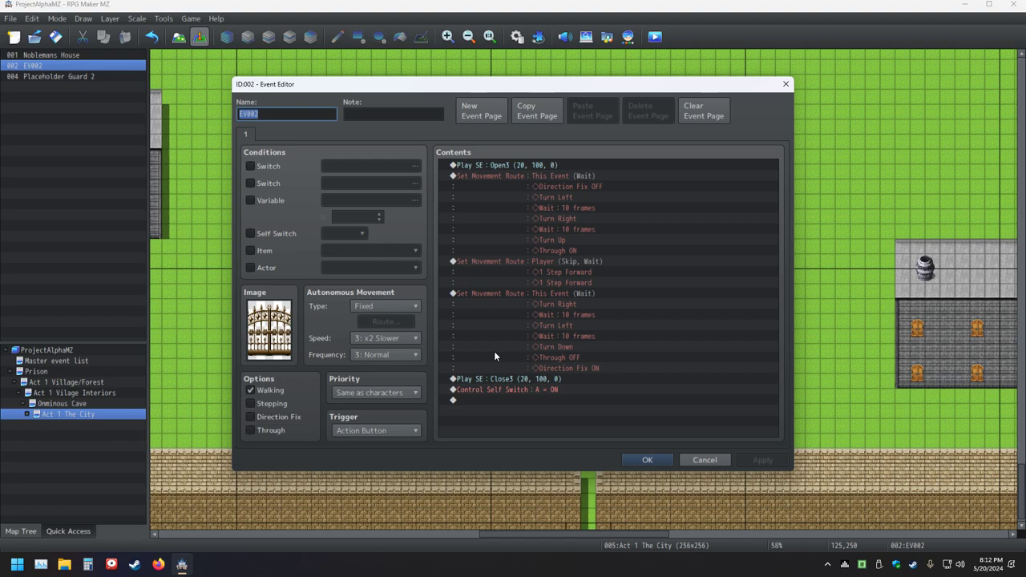
{"action": "left_click", "coordinate": [518, 294]}
{"action": "right_click", "coordinate": [518, 295]}
{"action": "left_click", "coordinate": [550, 319]}
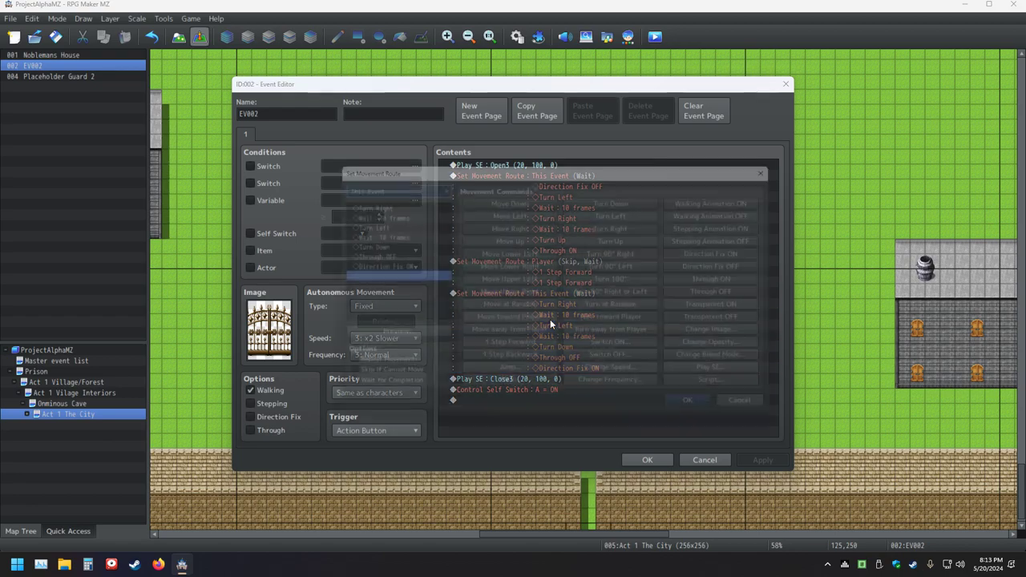
{"action": "left_click", "coordinate": [382, 212]}
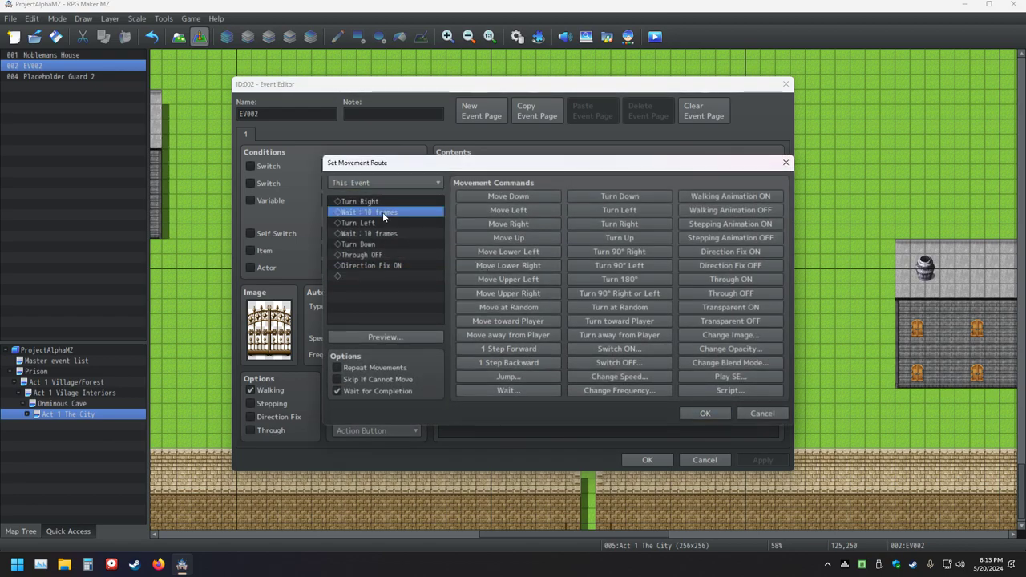
{"action": "double_click", "coordinate": [382, 212]}
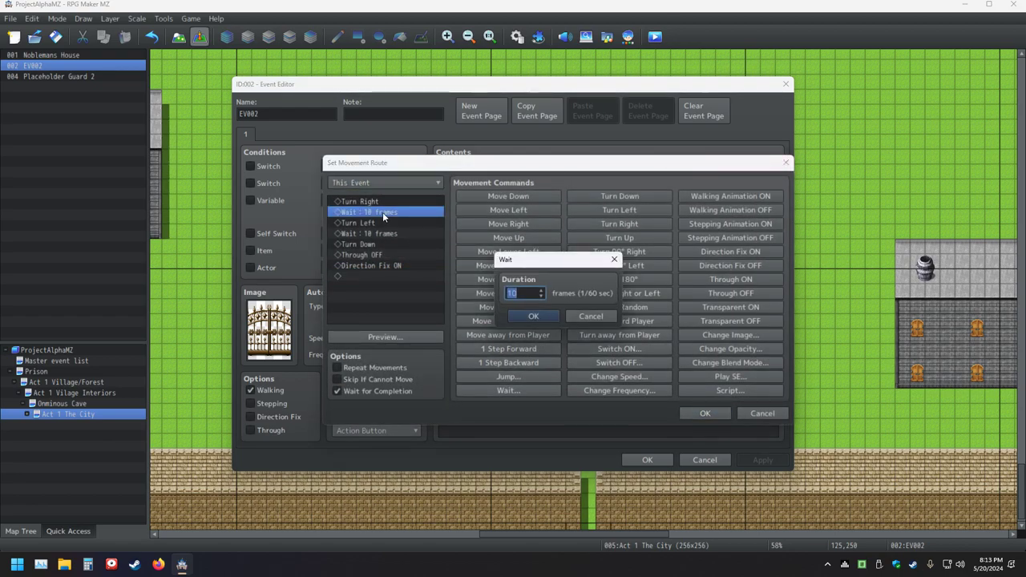
{"action": "key", "text": "Up"}
{"action": "key", "text": "Up"}
{"action": "key", "text": "Up"}
{"action": "key", "text": "Up"}
{"action": "key", "text": "Up"}
{"action": "key", "text": "Return"}
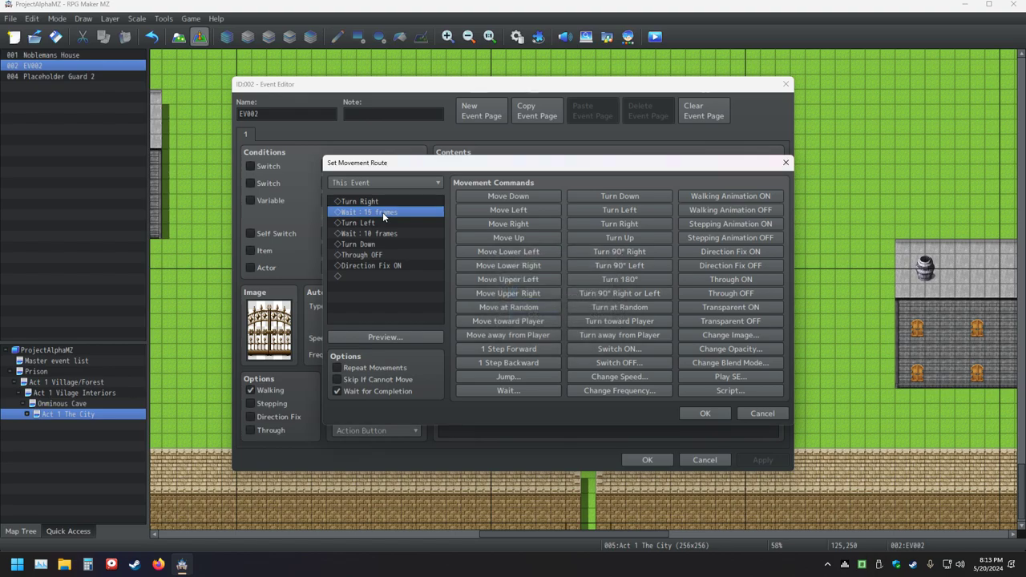
Set the wait after Turn Left in the same closing route to 15 frames, and accept the route and event changes
{"action": "key", "text": "Down"}
{"action": "key", "text": "Down"}
{"action": "key", "text": "Return"}
{"action": "key", "text": "Up"}
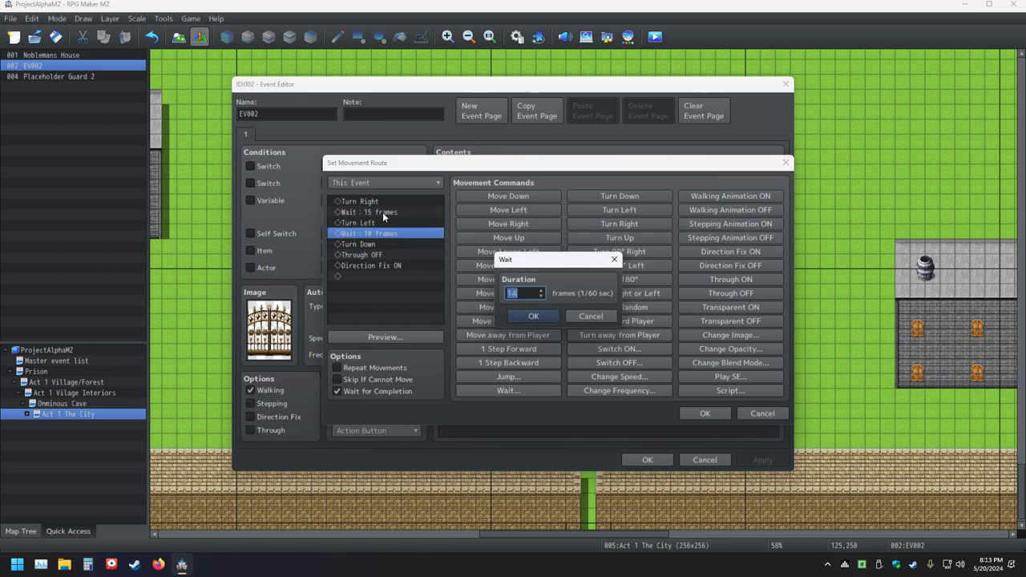
{"action": "key", "text": "Return"}
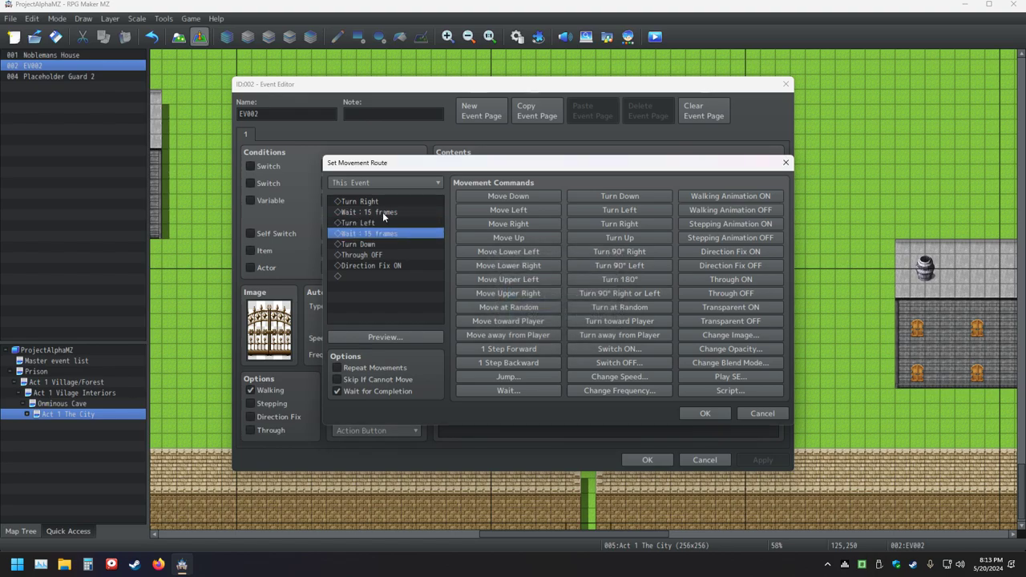
{"action": "left_click", "coordinate": [709, 418]}
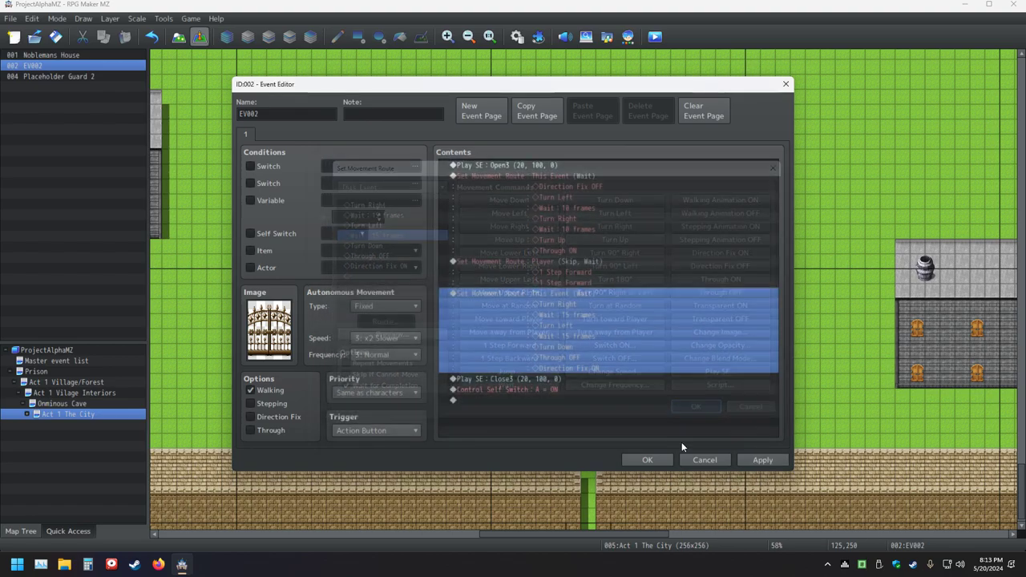
{"action": "left_click", "coordinate": [648, 458]}
Save the game changes and playtest the gate's timing by walking through it repeatedly in both directions
{"action": "left_click", "coordinate": [655, 36]}
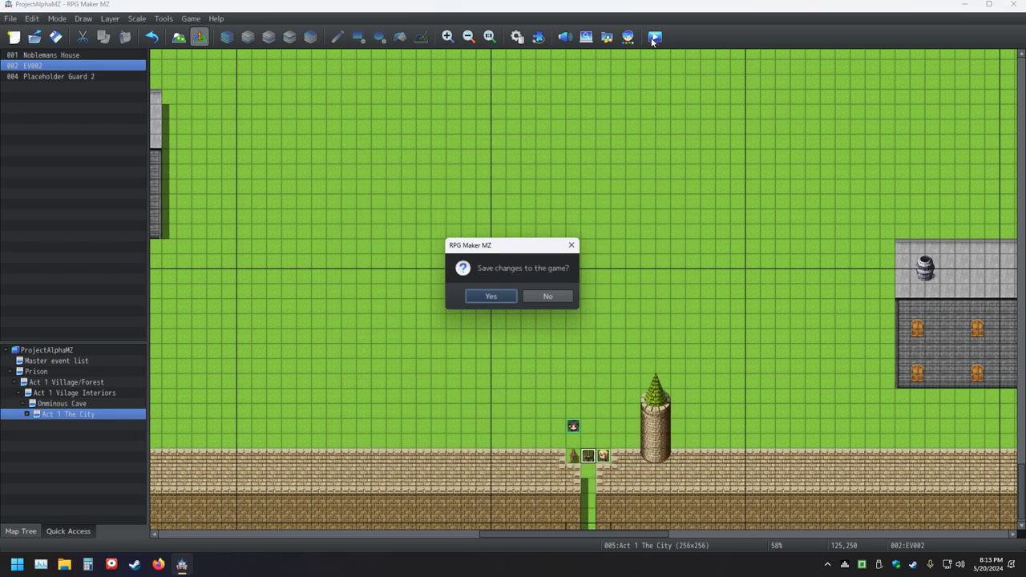
{"action": "left_click", "coordinate": [487, 296]}
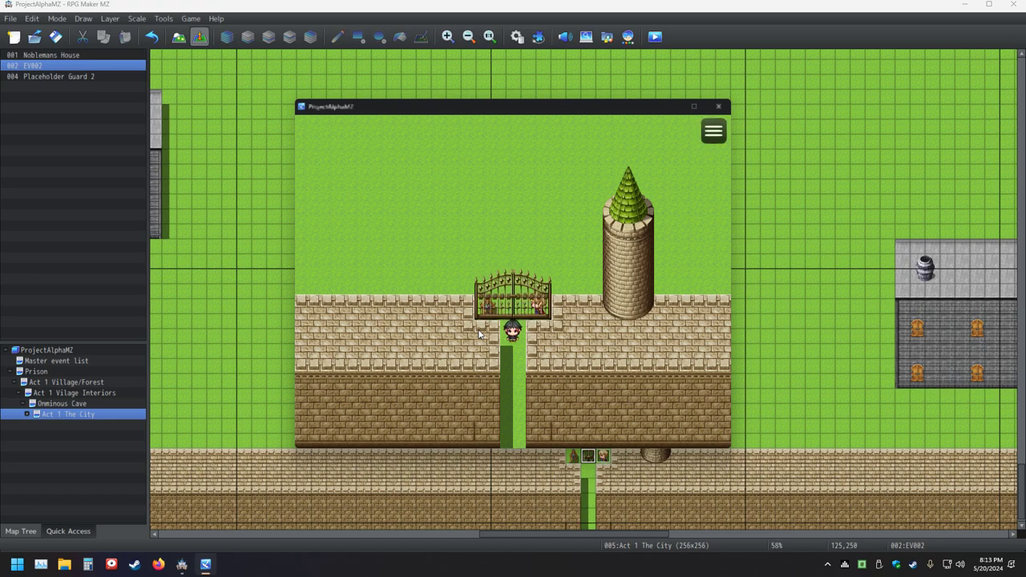
{"action": "key", "text": "Up"}
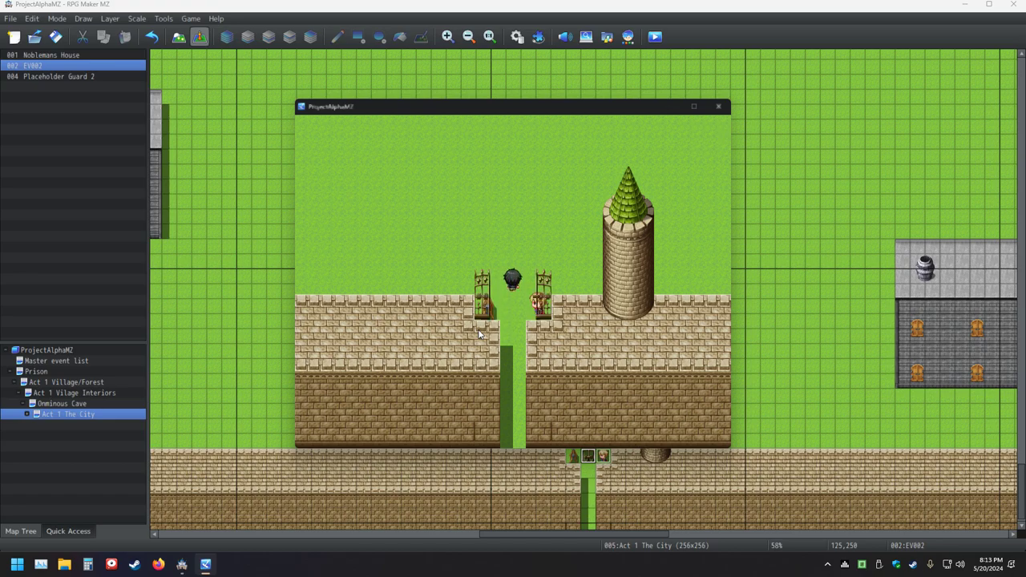
{"action": "key", "text": "Down"}
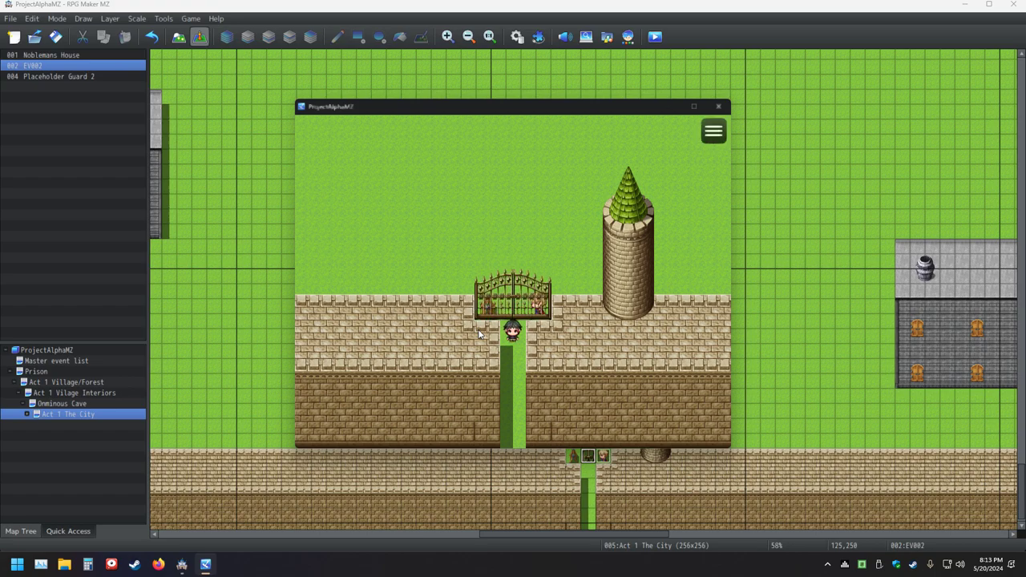
{"action": "key", "text": "Up"}
{"action": "key", "text": "Up"}
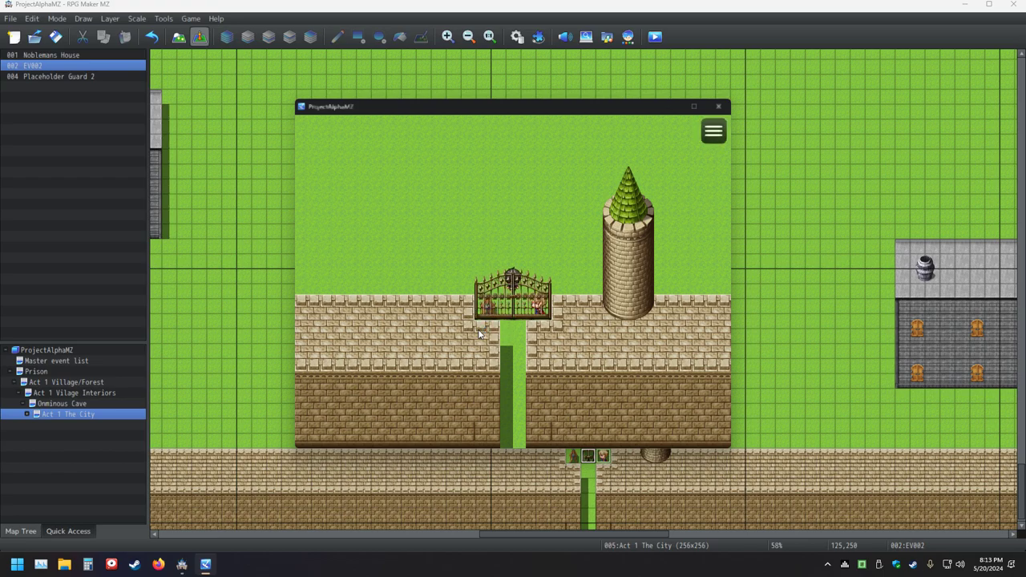
{"action": "key", "text": "Down"}
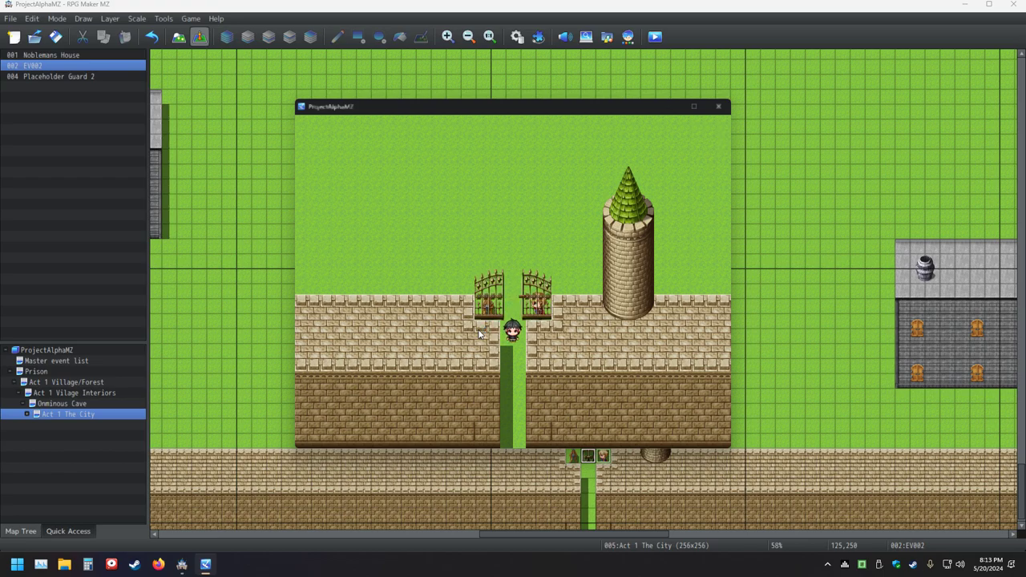
{"action": "key", "text": "Up"}
{"action": "key", "text": "Up"}
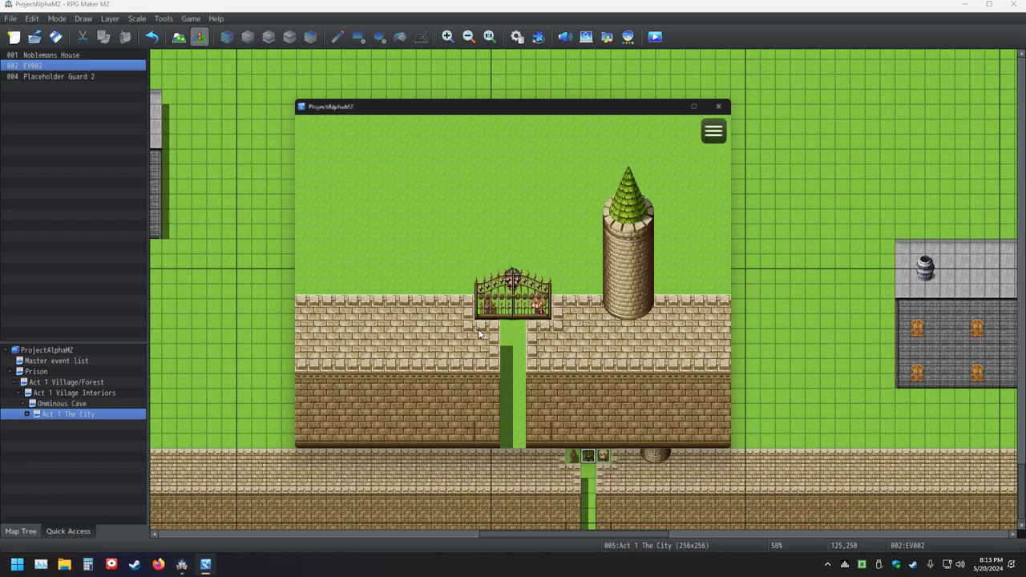
{"action": "left_click", "coordinate": [719, 106]}
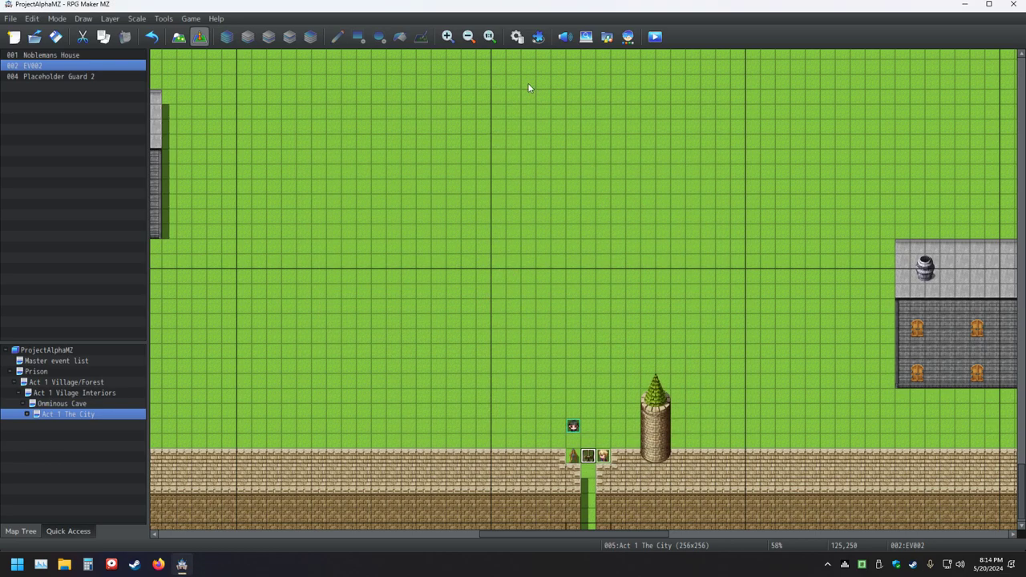
Set the wait after Turn Left in the gate's closing movement route to 10 frames and accept the route
{"action": "double_click", "coordinate": [589, 457]}
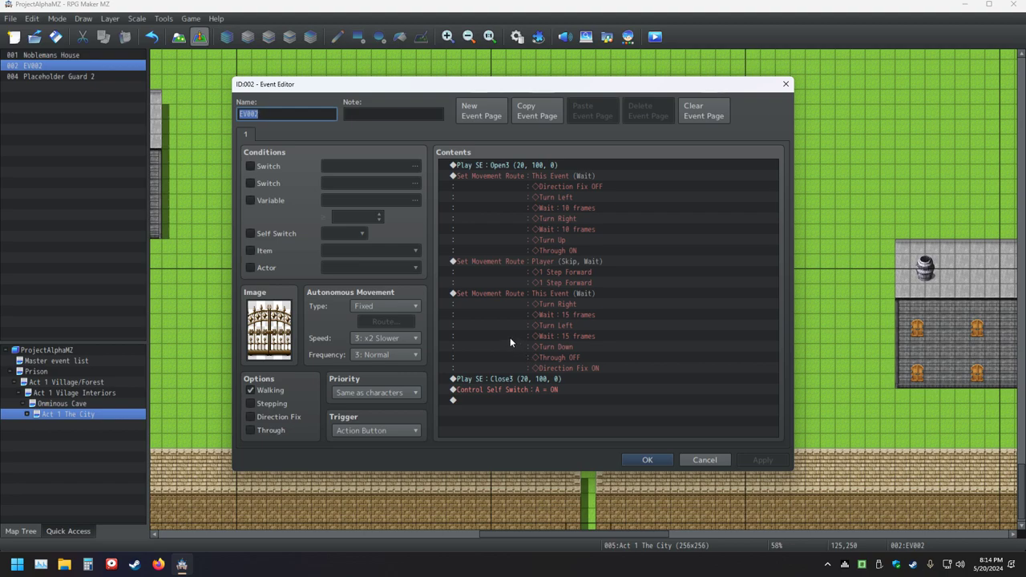
{"action": "left_click", "coordinate": [494, 293]}
{"action": "right_click", "coordinate": [495, 295]}
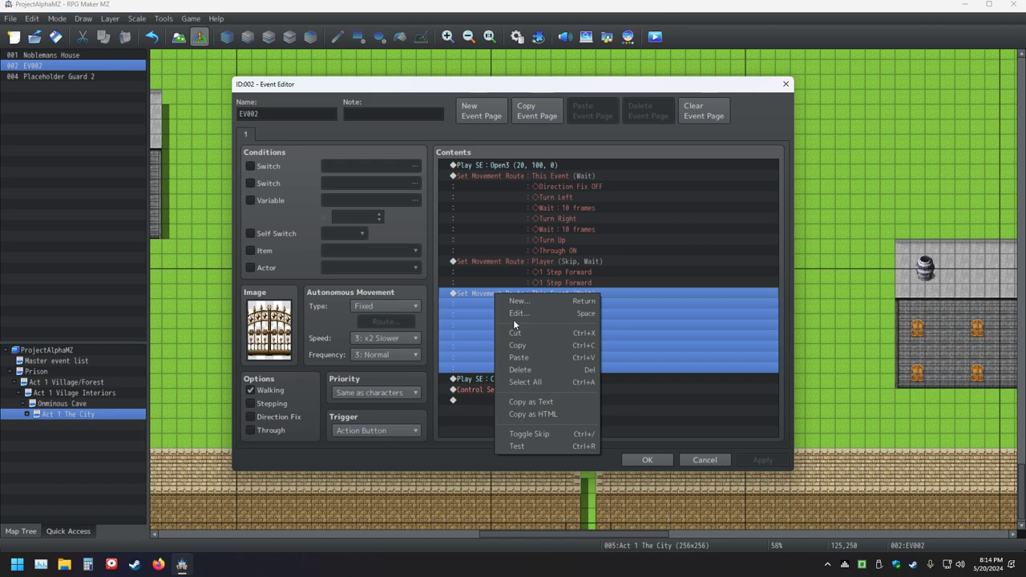
{"action": "left_click", "coordinate": [516, 314]}
{"action": "left_click", "coordinate": [371, 233]}
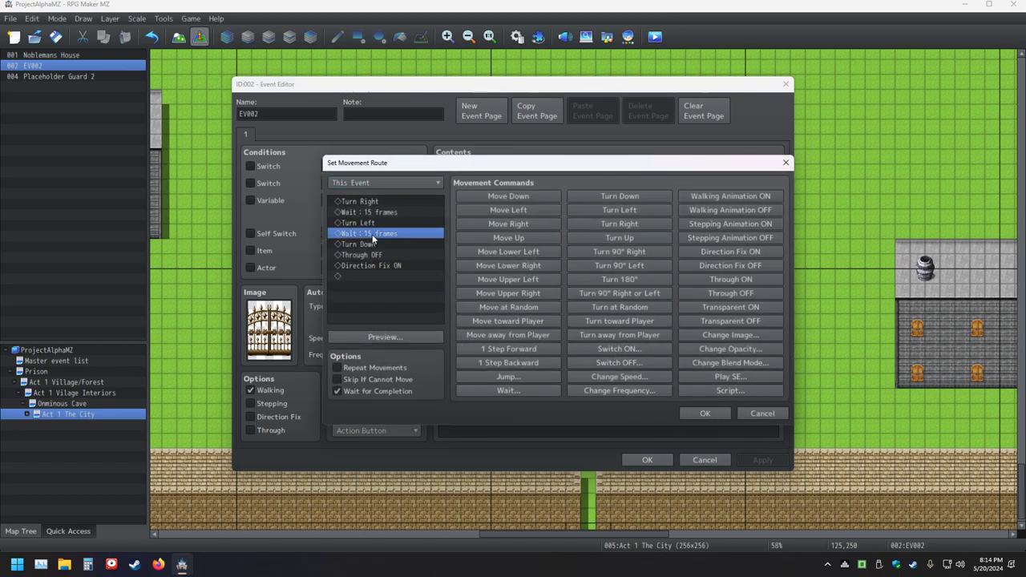
{"action": "double_click", "coordinate": [375, 232]}
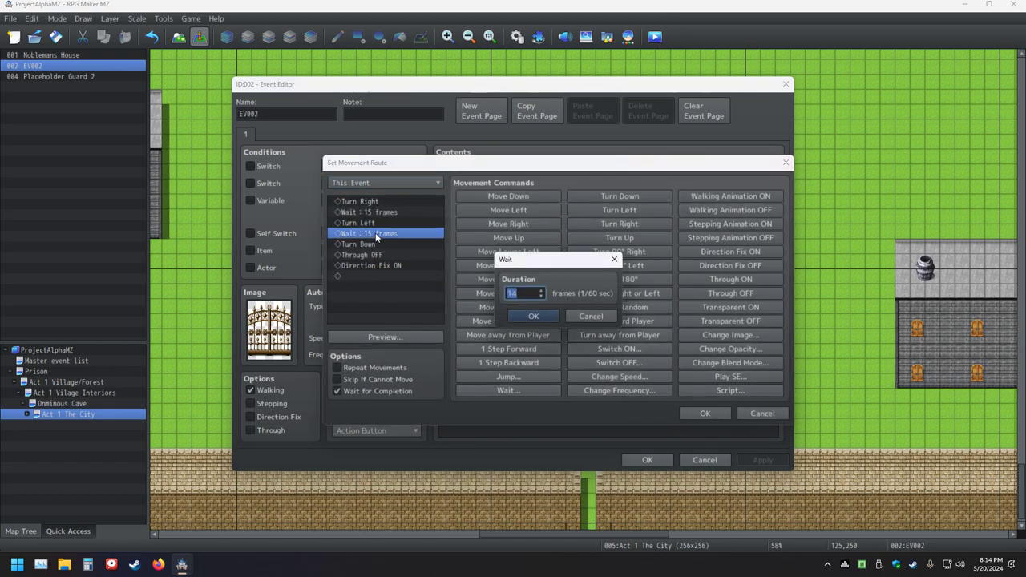
{"action": "type", "text": "18"}
{"action": "key", "text": "Return"}
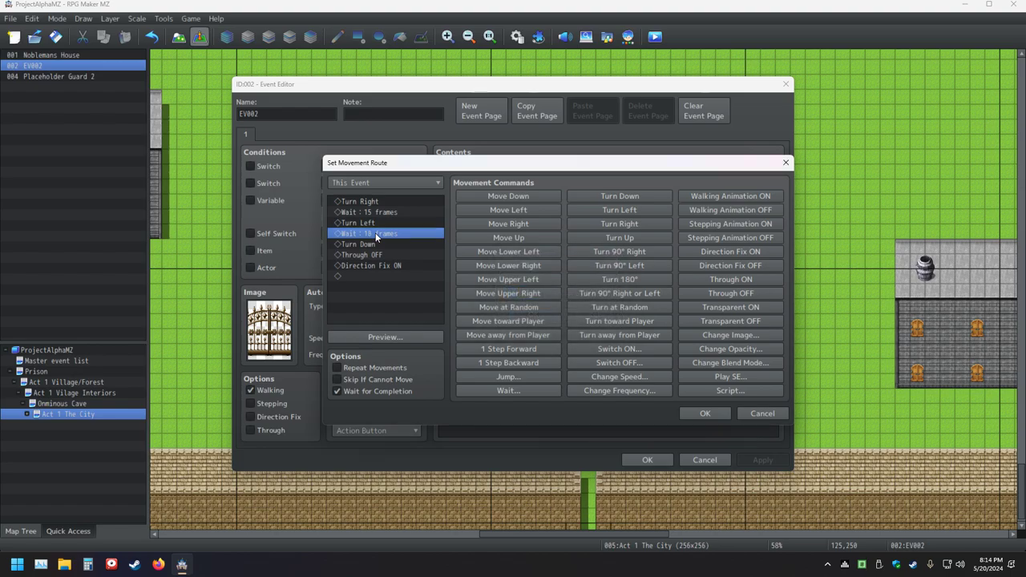
{"action": "left_click", "coordinate": [705, 414]}
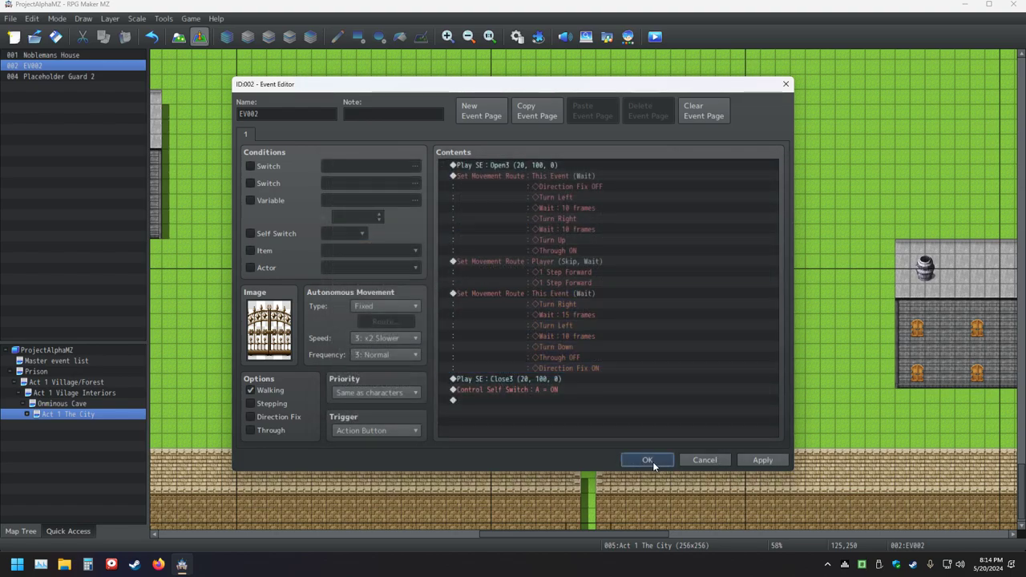
Accept the gate event's changes, save the project, and playtest the adjusted closing animation before ending the playtest
{"action": "left_click", "coordinate": [647, 461]}
{"action": "left_click", "coordinate": [655, 37]}
{"action": "left_click", "coordinate": [489, 297]}
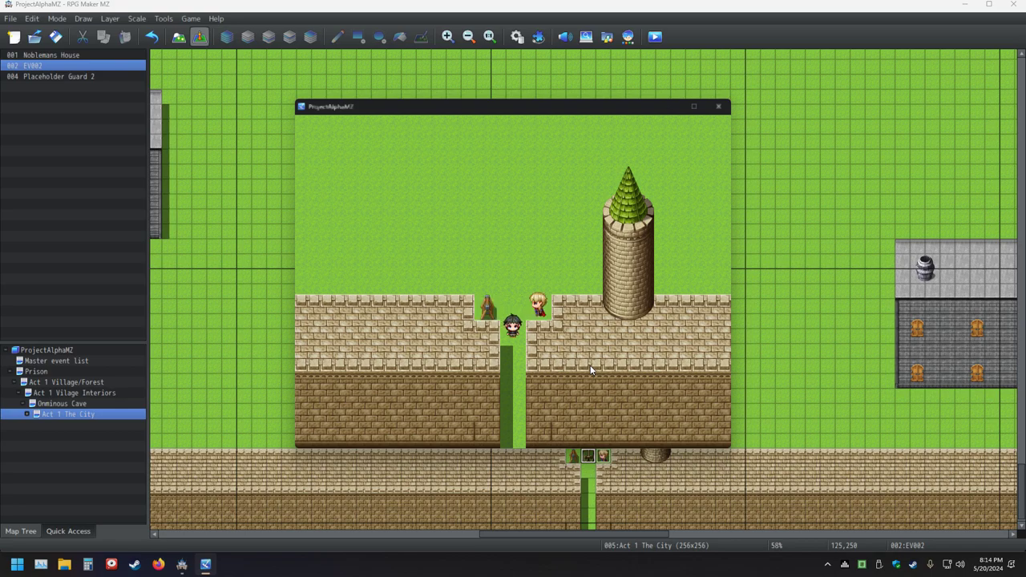
{"action": "left_click", "coordinate": [719, 106]}
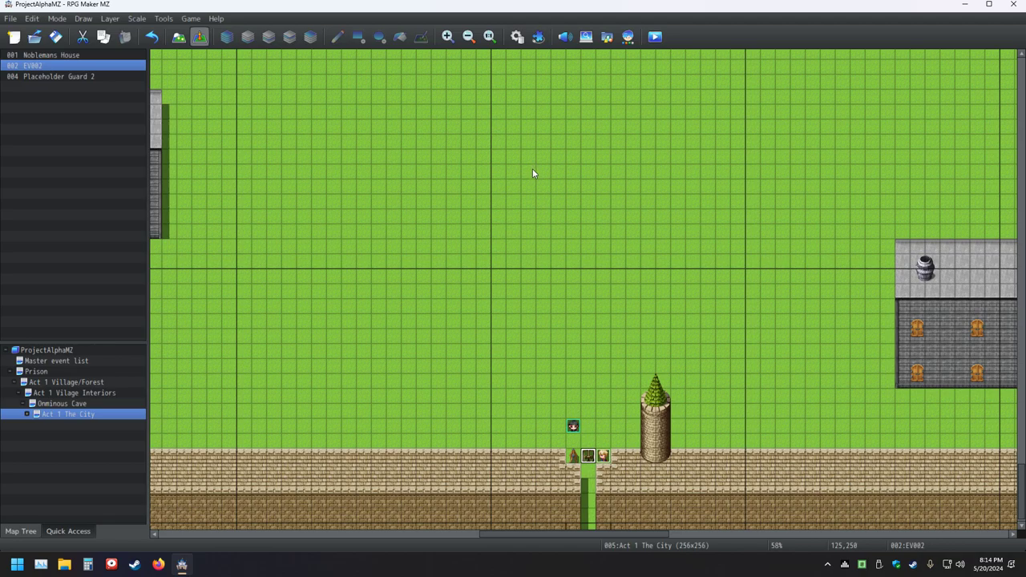
Check the available sound output devices in the system volume settings
{"action": "left_click", "coordinate": [955, 564]}
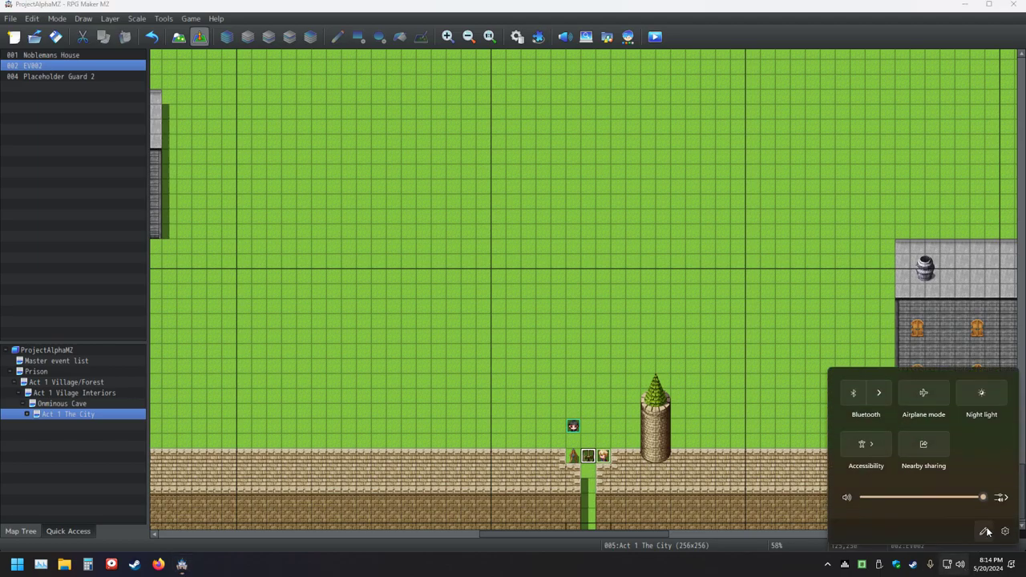
{"action": "left_click", "coordinate": [1002, 497]}
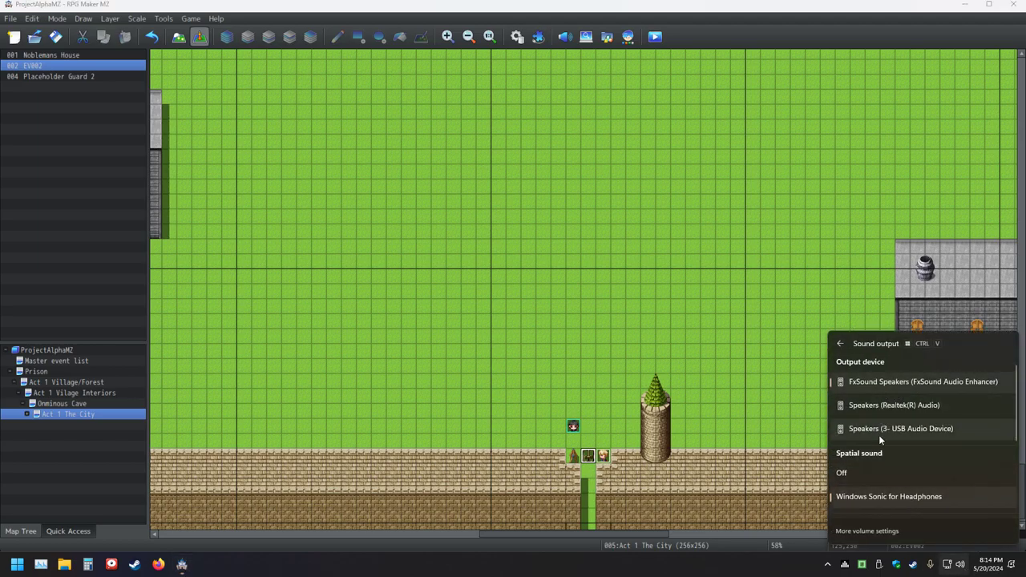
{"action": "left_click", "coordinate": [511, 573]}
Playtest the gate again, walking through it repeatedly in both directions to check timing and sounds, and end the playtest
{"action": "left_click", "coordinate": [656, 36]}
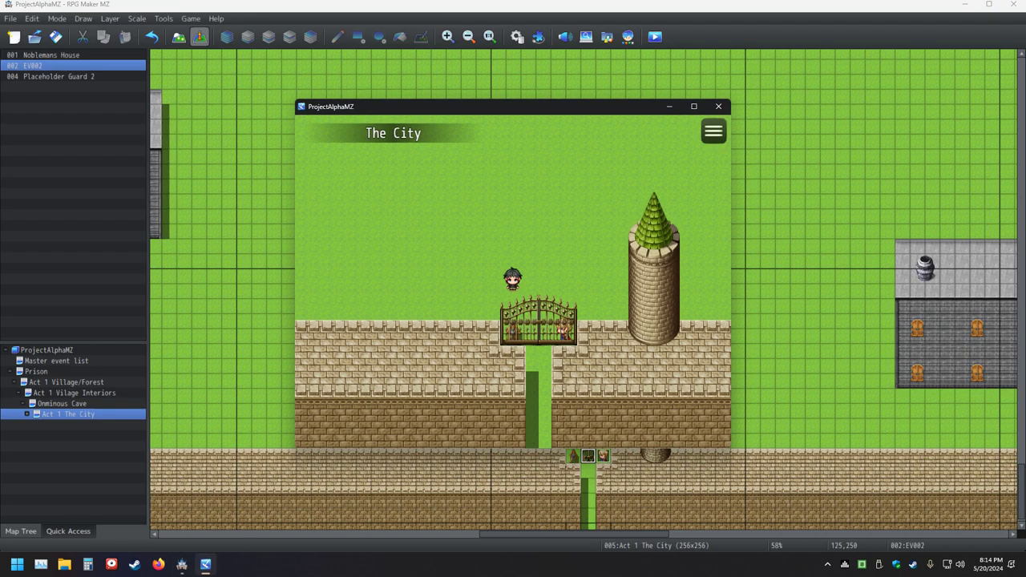
{"action": "key", "text": "Down"}
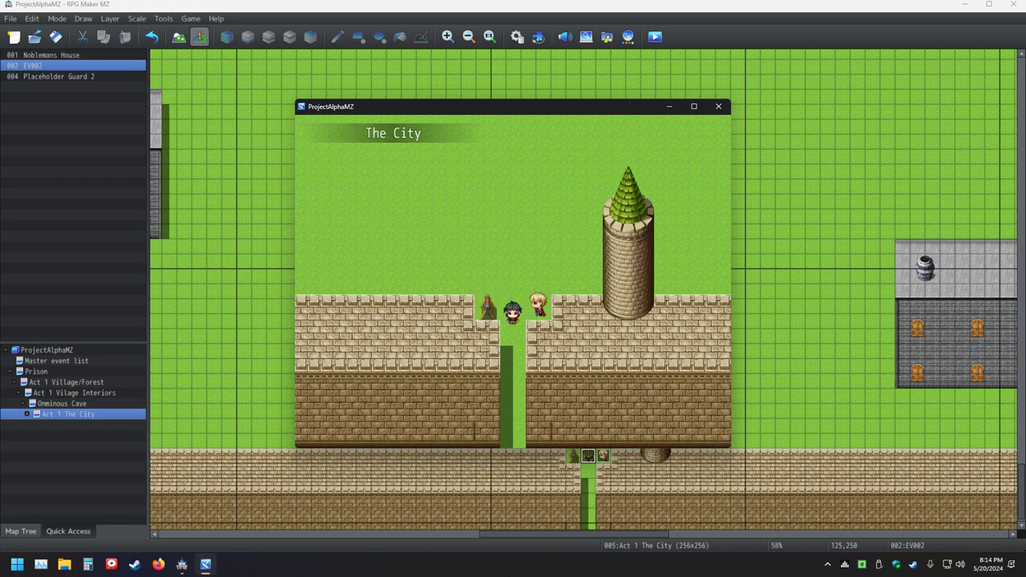
{"action": "key", "text": "Up"}
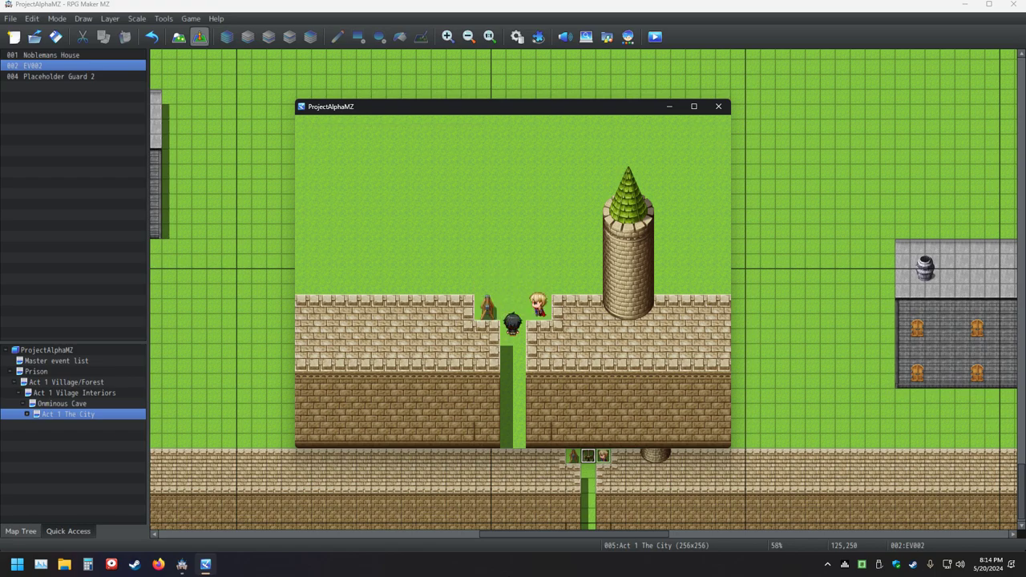
{"action": "key", "text": "Down"}
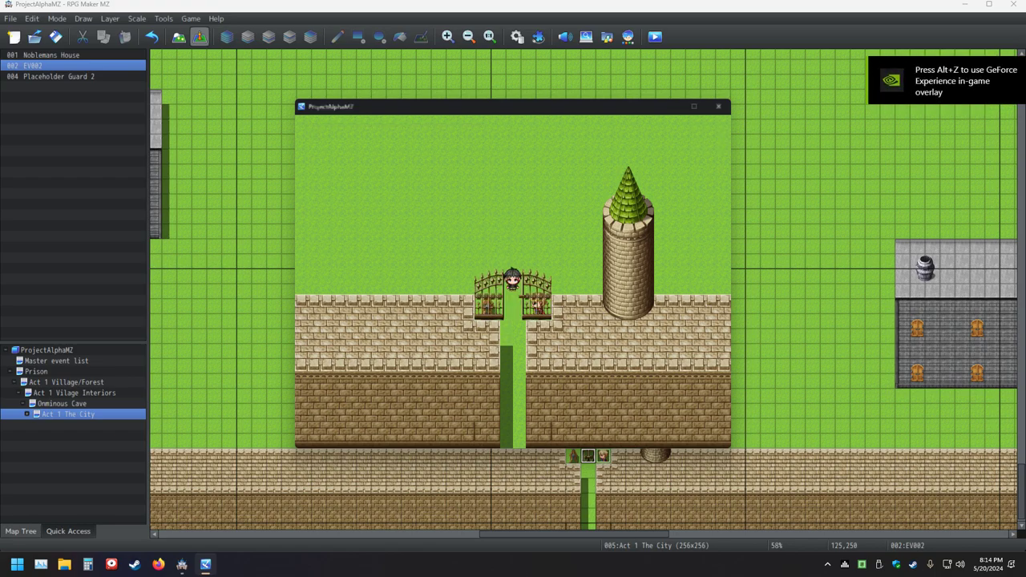
{"action": "key", "text": "Down"}
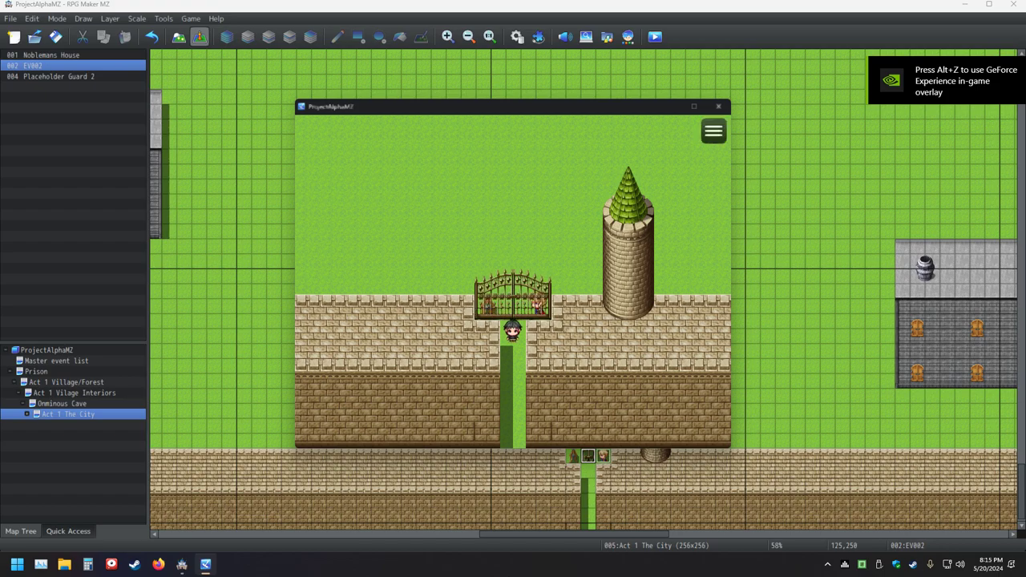
{"action": "key", "text": "Up"}
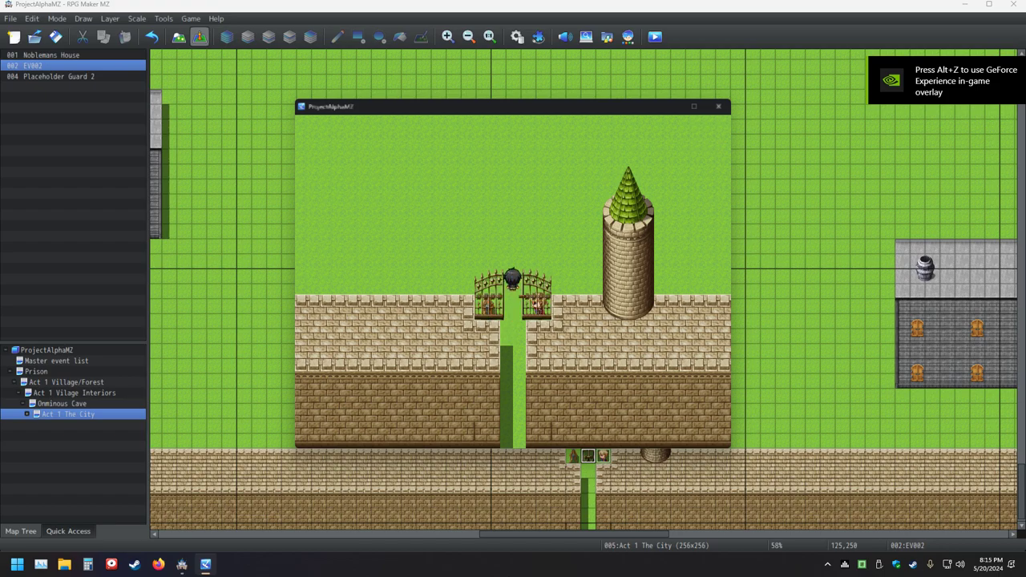
{"action": "key", "text": "Down"}
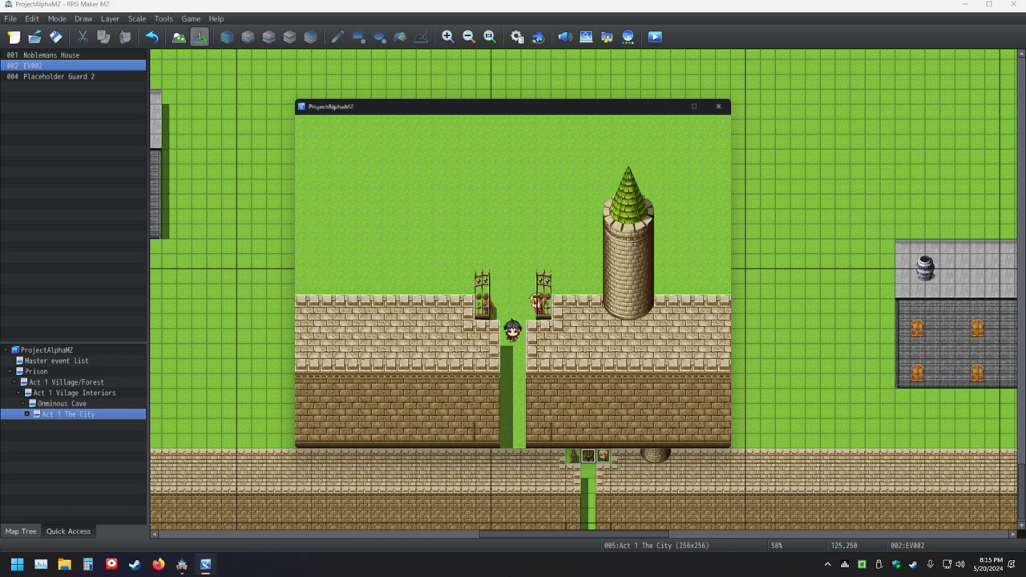
{"action": "key", "text": "Up"}
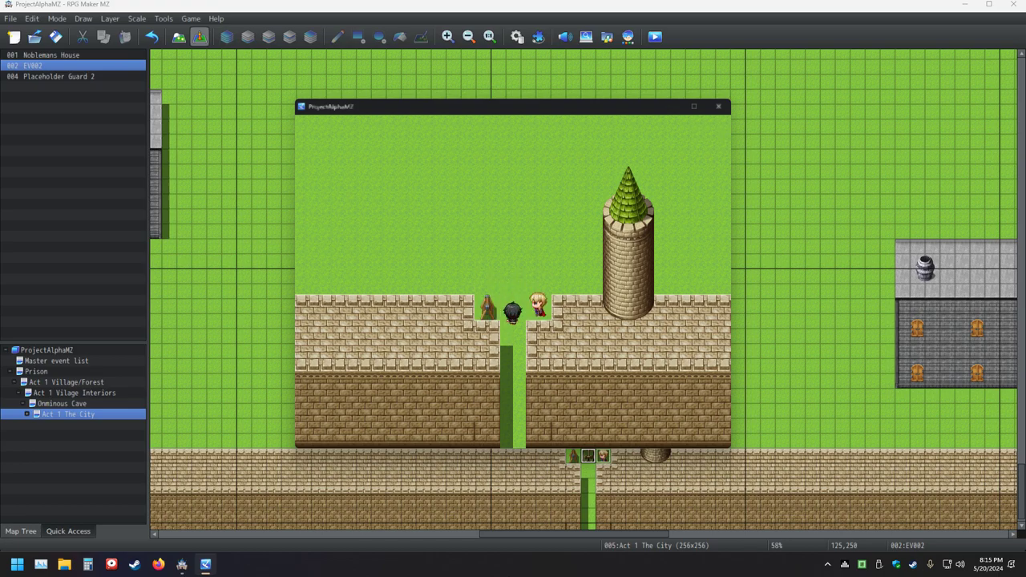
{"action": "key", "text": "Down"}
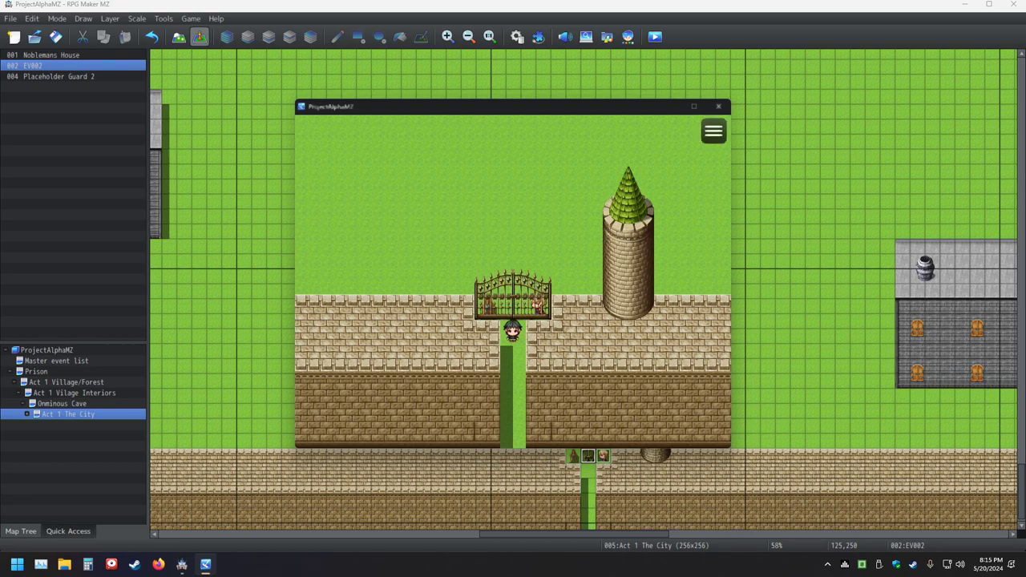
{"action": "key", "text": "Up"}
{"action": "left_click", "coordinate": [719, 105]}
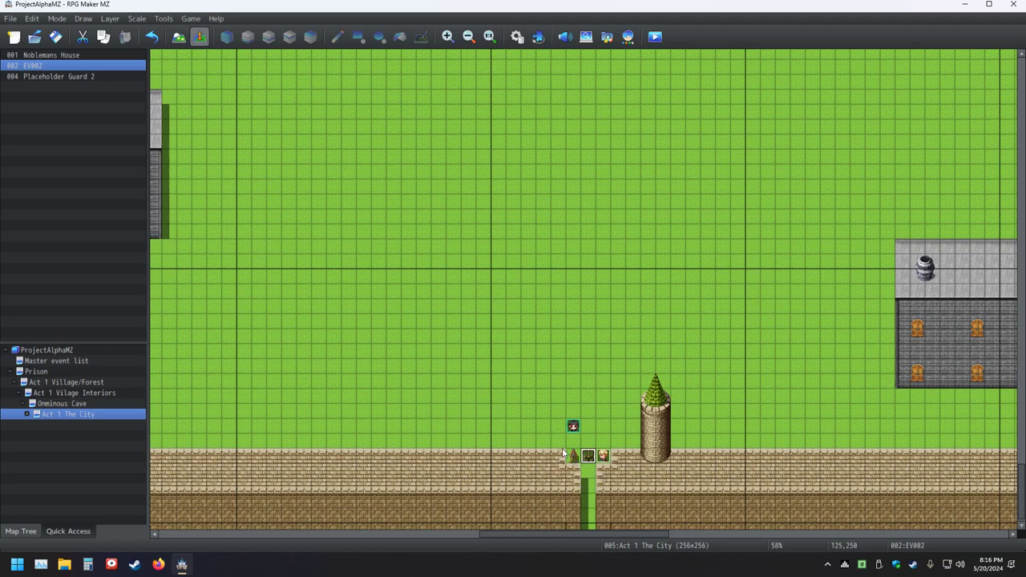
Return to map editing and paint grass over the brown object beside the gate
{"action": "left_click", "coordinate": [184, 42]}
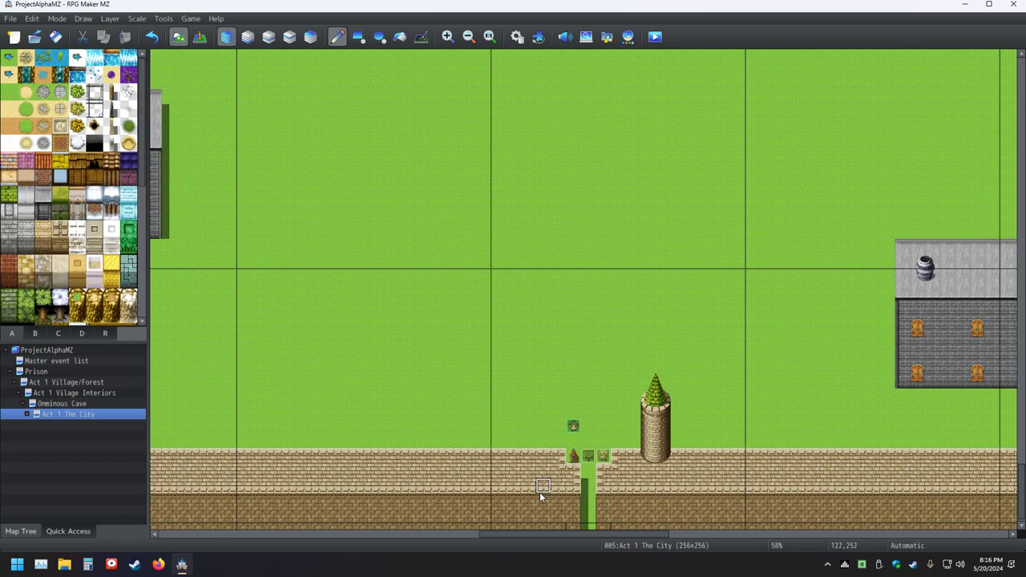
{"action": "left_click", "coordinate": [574, 457]}
Launch RPG Maker VX Ace, open its Script Editor, and compare it with the RPG Maker MZ editor
{"action": "left_click", "coordinate": [966, 4]}
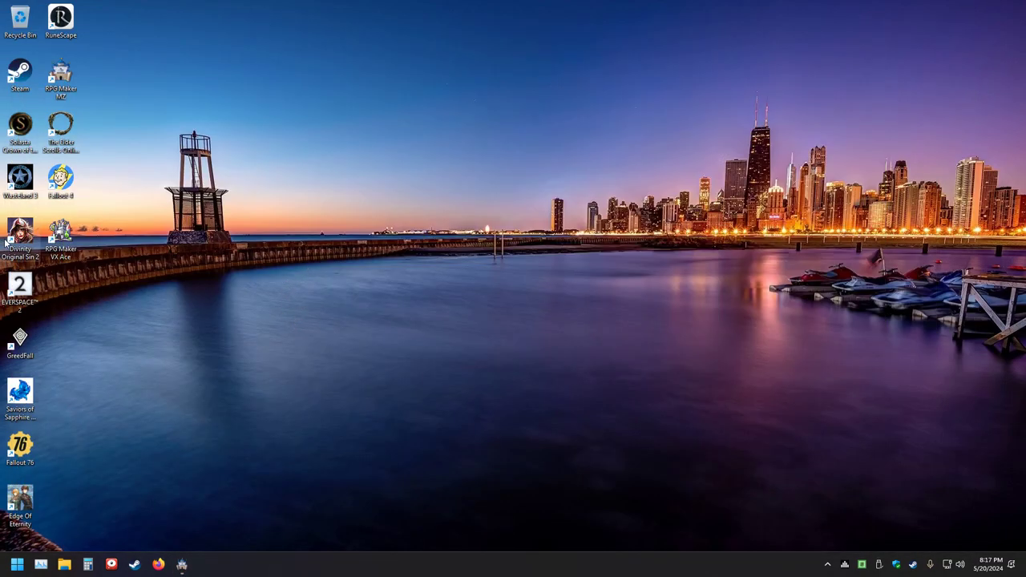
{"action": "double_click", "coordinate": [60, 236]}
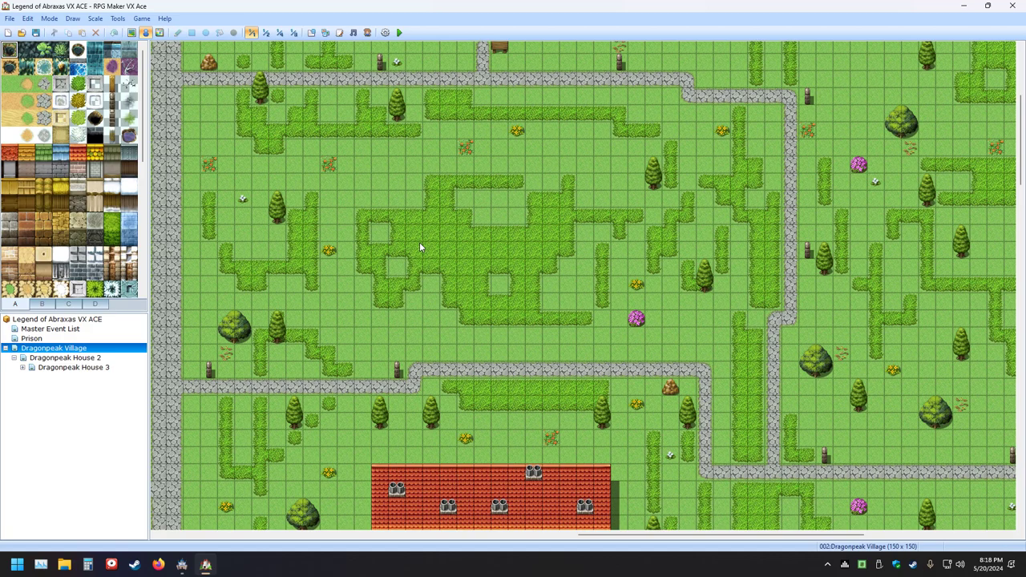
{"action": "left_click", "coordinate": [340, 33]}
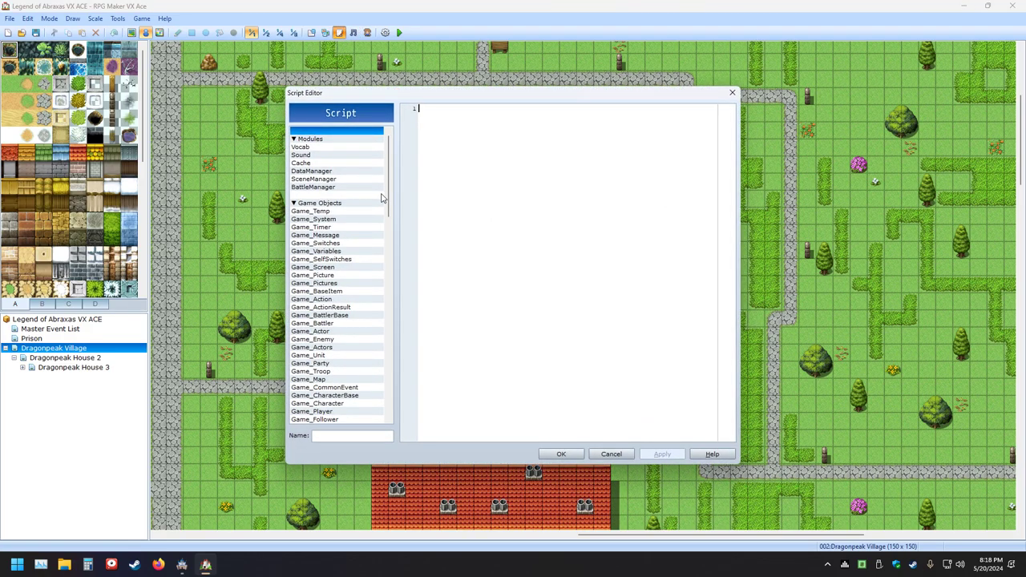
{"action": "key", "text": "alt+Tab"}
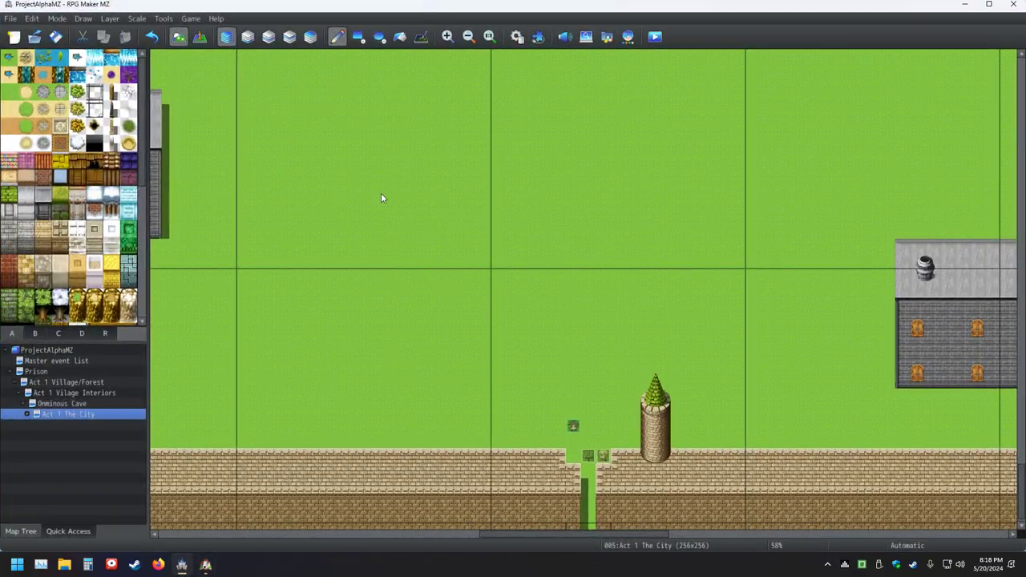
{"action": "key", "text": "alt+Tab"}
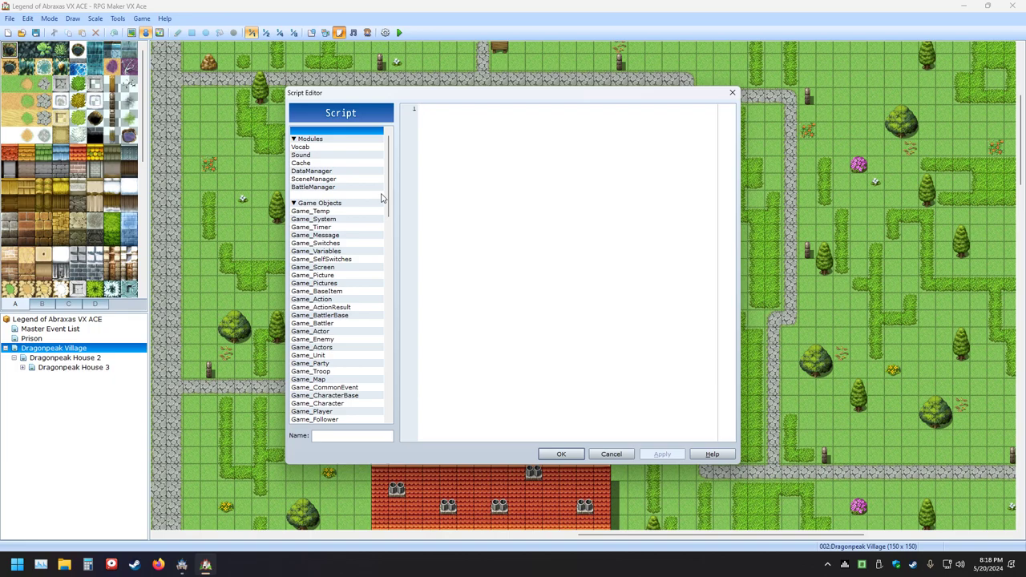
{"action": "key", "text": "alt+Tab"}
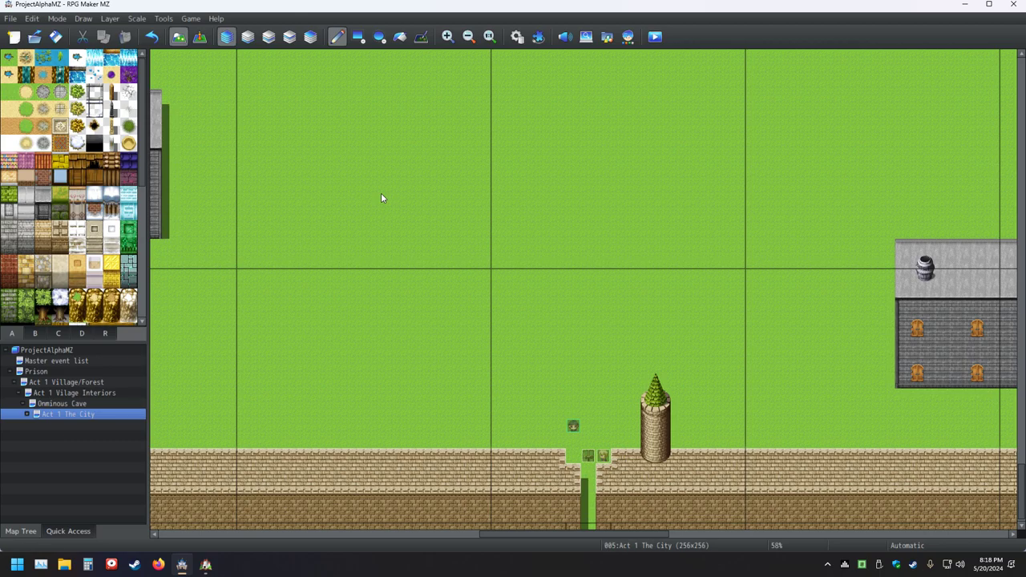
{"action": "key", "text": "alt+Tab"}
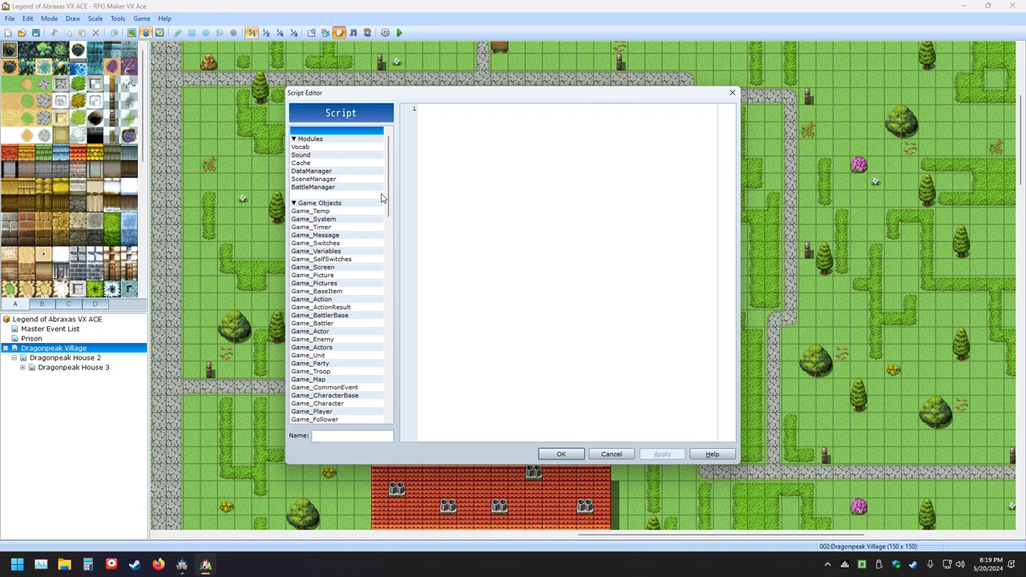
Browse the Game Objects scripts from Game_Actor through Game_CommonEvent, and close the Script Editor without changes
{"action": "left_click", "coordinate": [329, 332]}
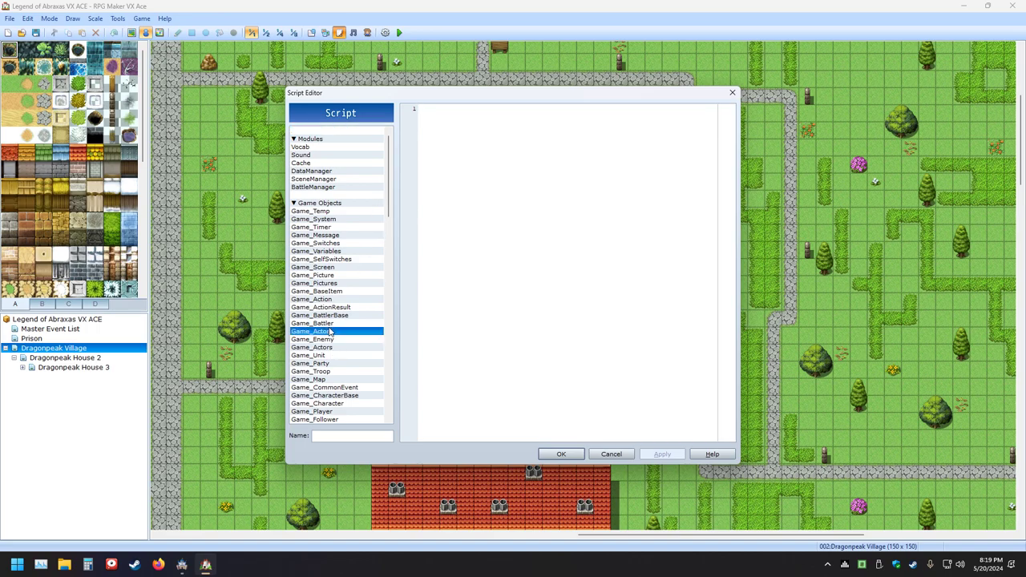
{"action": "key", "text": "Down"}
{"action": "key", "text": "Down"}
{"action": "key", "text": "Down"}
{"action": "key", "text": "Down"}
{"action": "key", "text": "Down"}
{"action": "key", "text": "Down"}
{"action": "key", "text": "Down"}
{"action": "key", "text": "Down"}
{"action": "key", "text": "Down"}
{"action": "key", "text": "Down"}
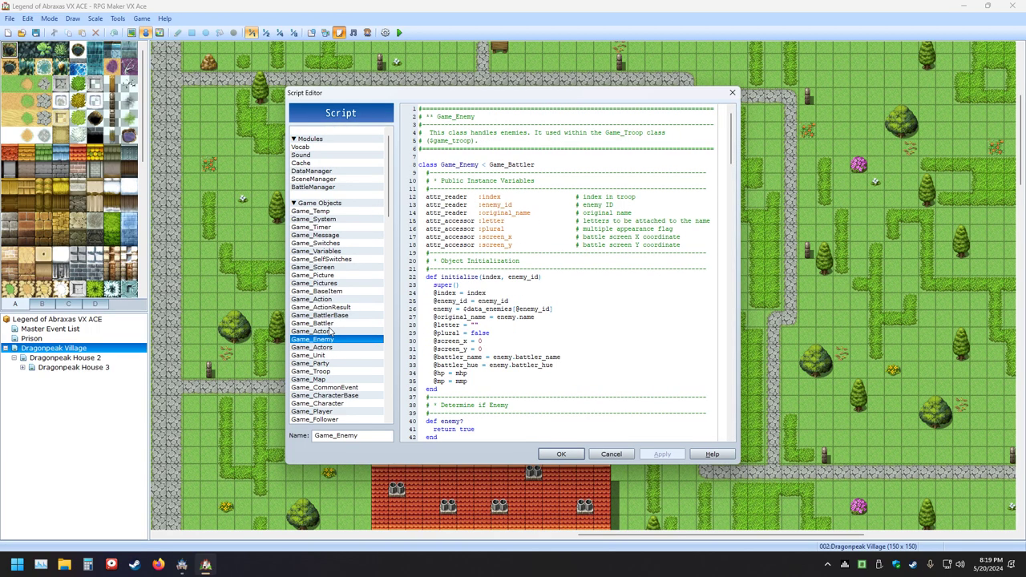
{"action": "key", "text": "Up"}
{"action": "key", "text": "Up"}
{"action": "key", "text": "Up"}
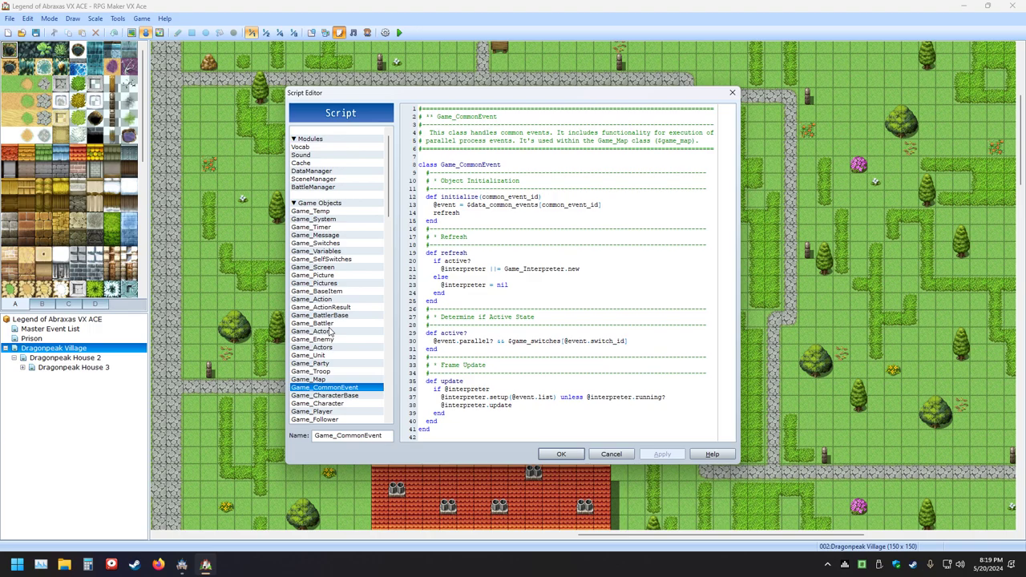
{"action": "key", "text": "Escape"}
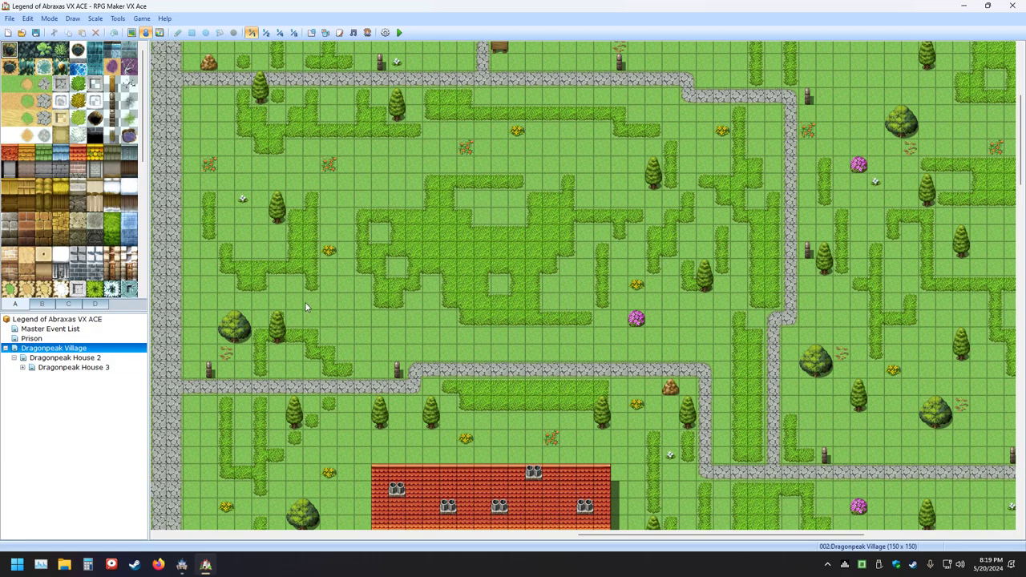
Start a Transfer Player command in a new Dragonpeak Village event and examine its location map at the 1/1, 1/4 and 1/8 scales
{"action": "double_click", "coordinate": [414, 183]}
{"action": "double_click", "coordinate": [531, 167]}
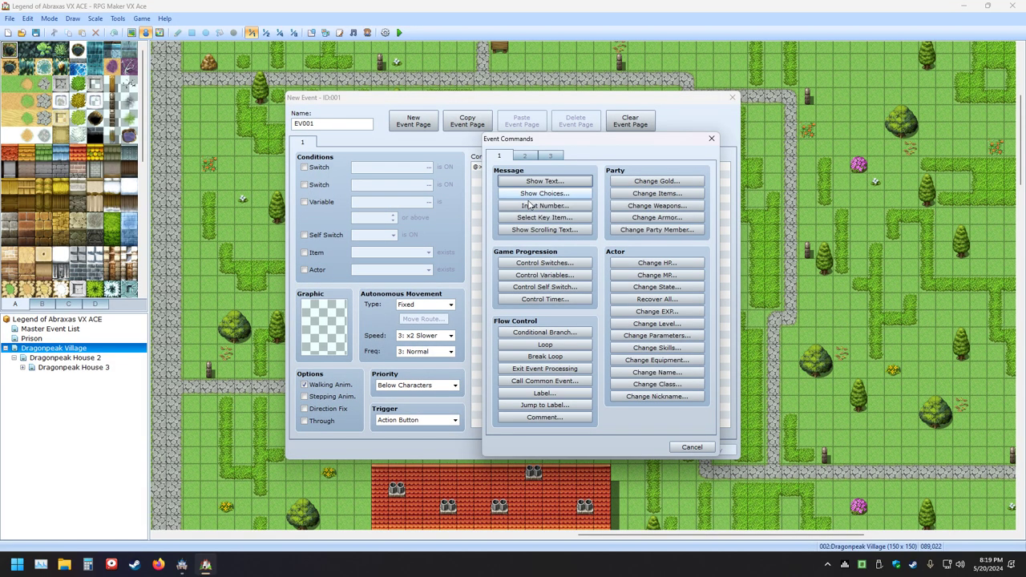
{"action": "left_click", "coordinate": [530, 157]}
{"action": "left_click", "coordinate": [546, 181]}
{"action": "left_click", "coordinate": [660, 257]}
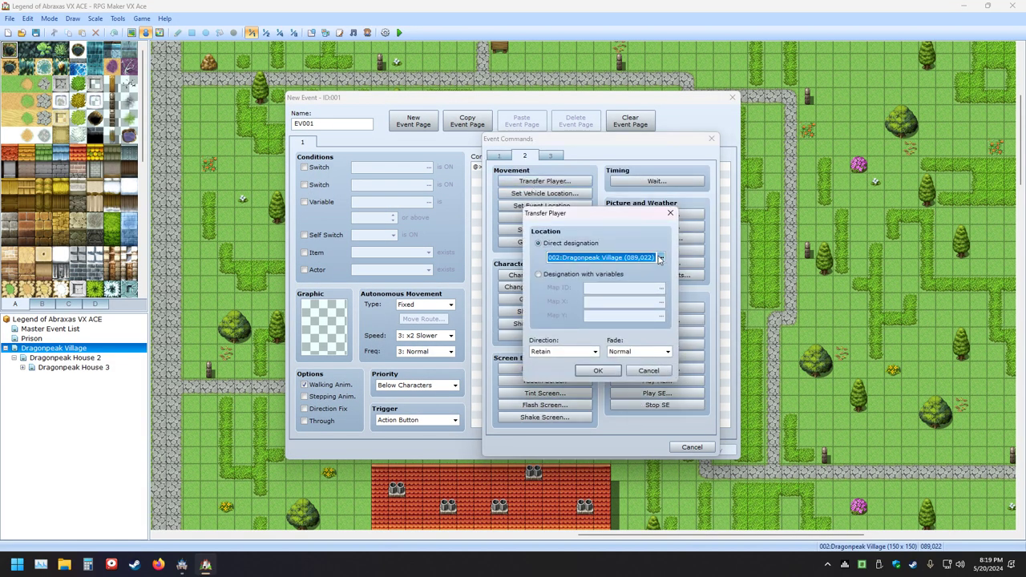
{"action": "left_click", "coordinate": [660, 257]}
{"action": "left_click", "coordinate": [643, 145]}
{"action": "left_click", "coordinate": [602, 144]}
{"action": "left_click", "coordinate": [532, 146]}
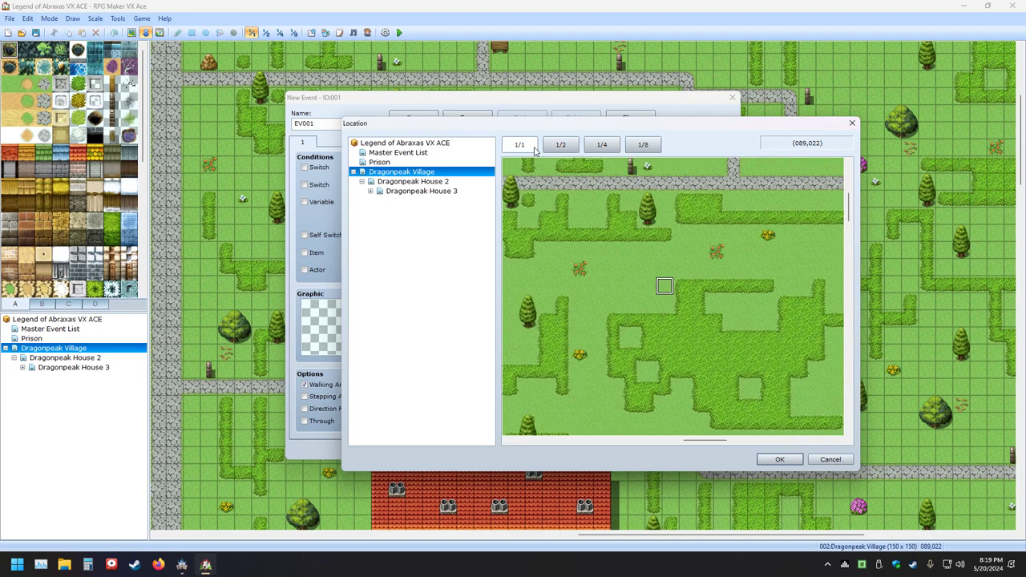
{"action": "left_click", "coordinate": [633, 147]}
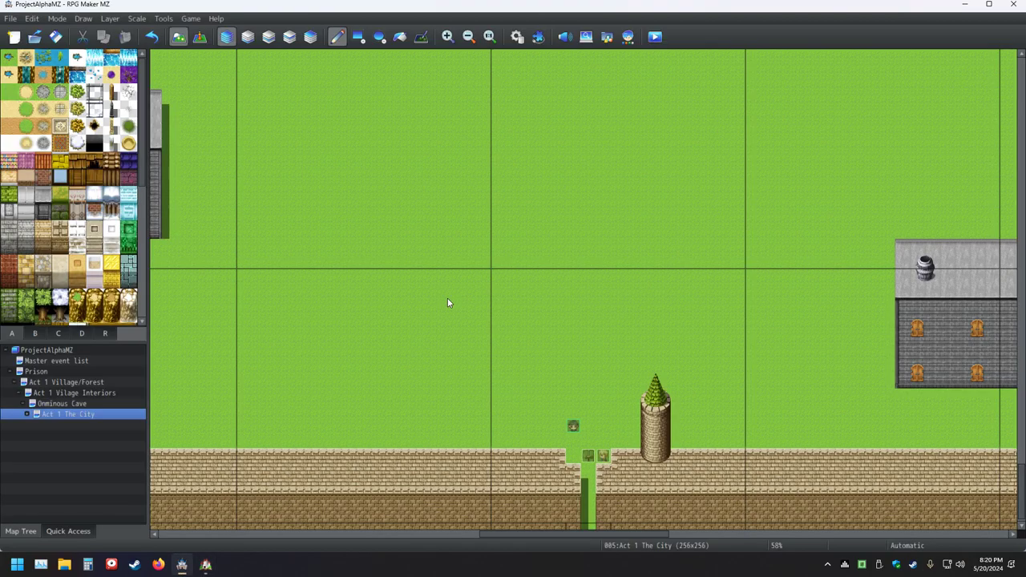
Switch to RPG Maker MZ and start a Transfer Player command in a new The City event to examine its location picker
{"action": "left_click", "coordinate": [198, 38]}
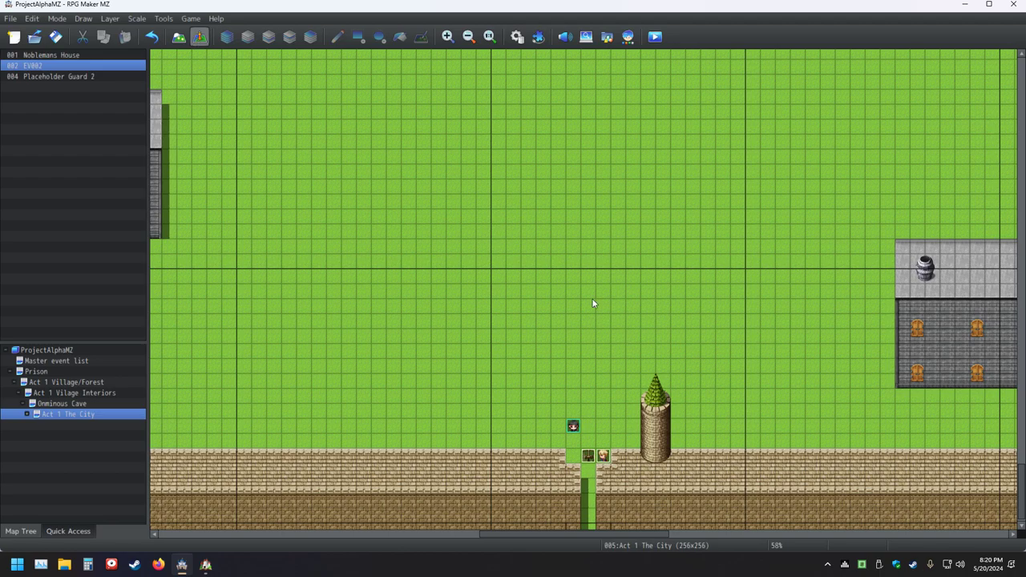
{"action": "double_click", "coordinate": [443, 195]}
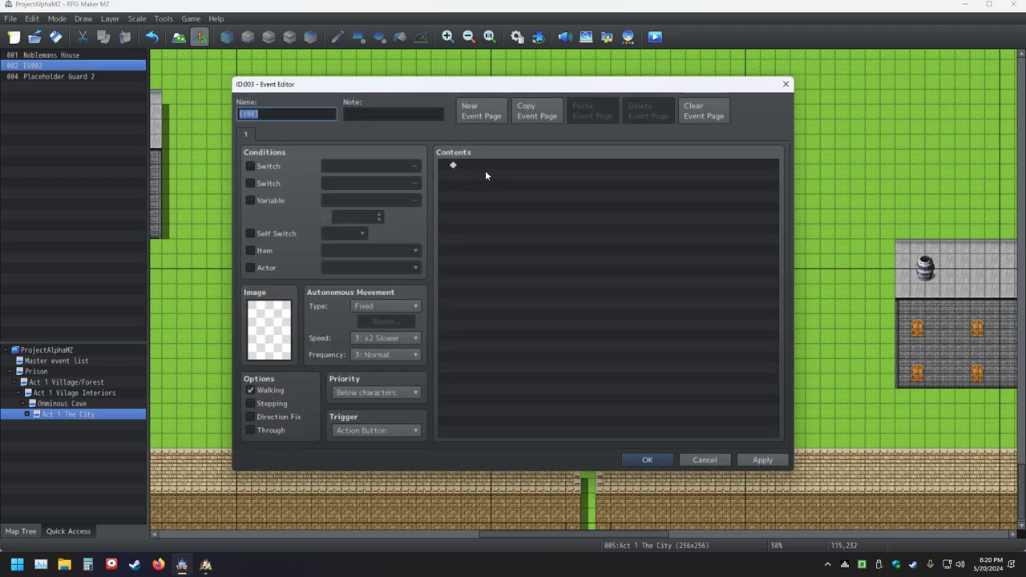
{"action": "double_click", "coordinate": [486, 170]}
{"action": "left_click", "coordinate": [490, 136]}
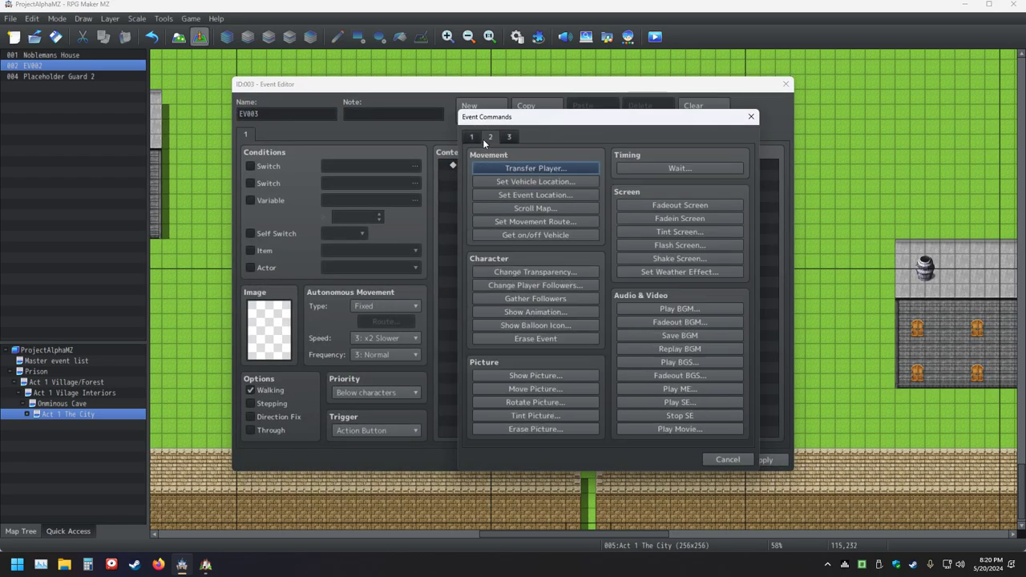
{"action": "left_click", "coordinate": [513, 169]}
{"action": "left_click", "coordinate": [642, 253]}
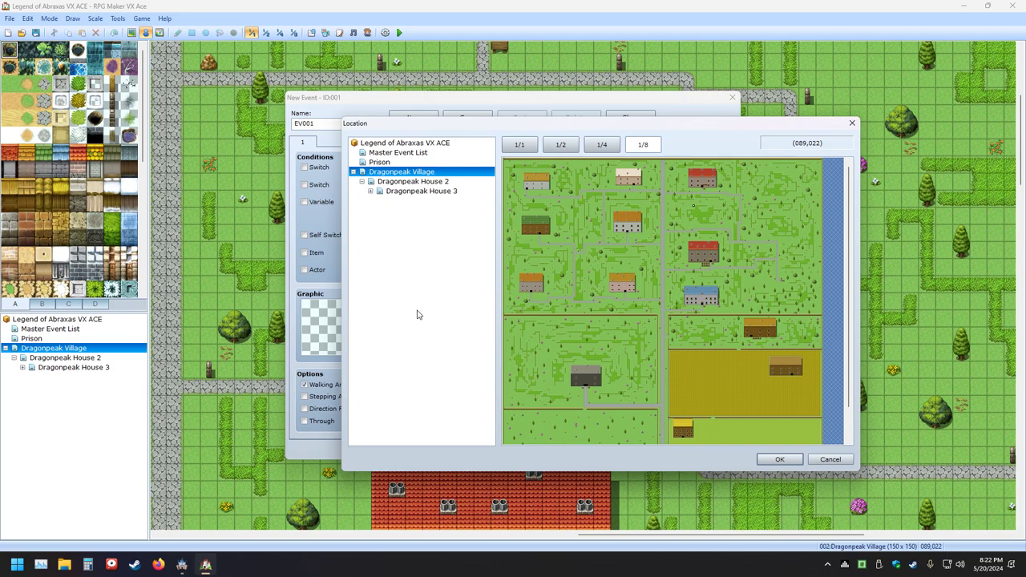
Cancel the Transfer Player location picker and discard the new Dragonpeak Village event
{"action": "key", "text": "Escape"}
{"action": "key", "text": "Escape"}
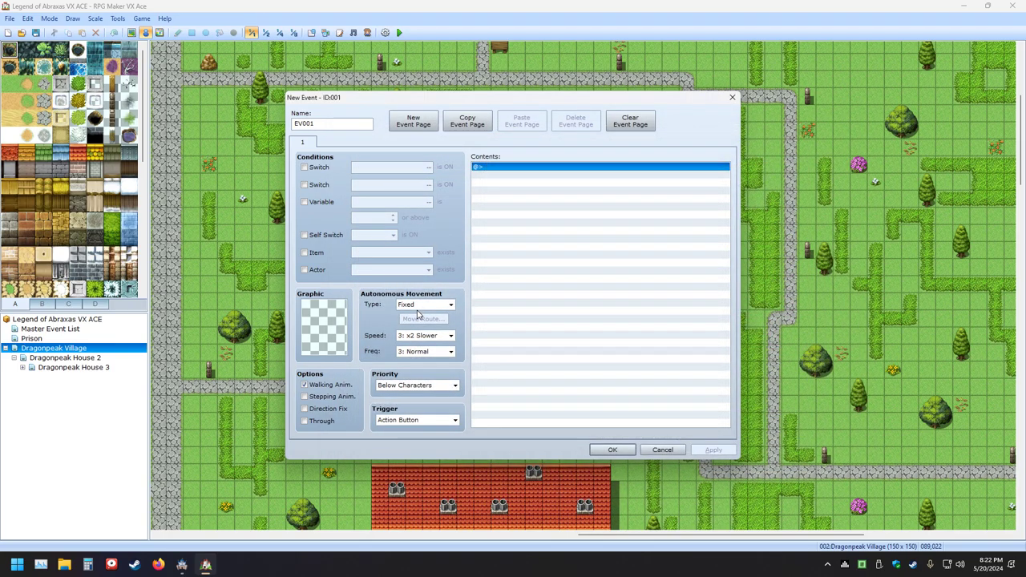
{"action": "key", "text": "Escape"}
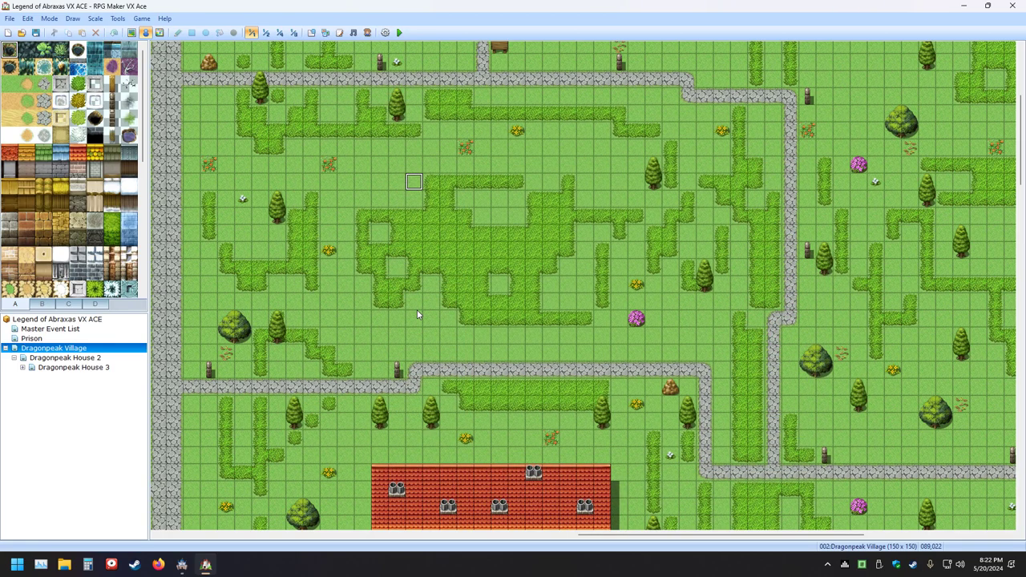
Open the Database, view the Weapons and Troops data, and examine the commands available for the Slime*2 battle event
{"action": "left_click", "coordinate": [312, 33]}
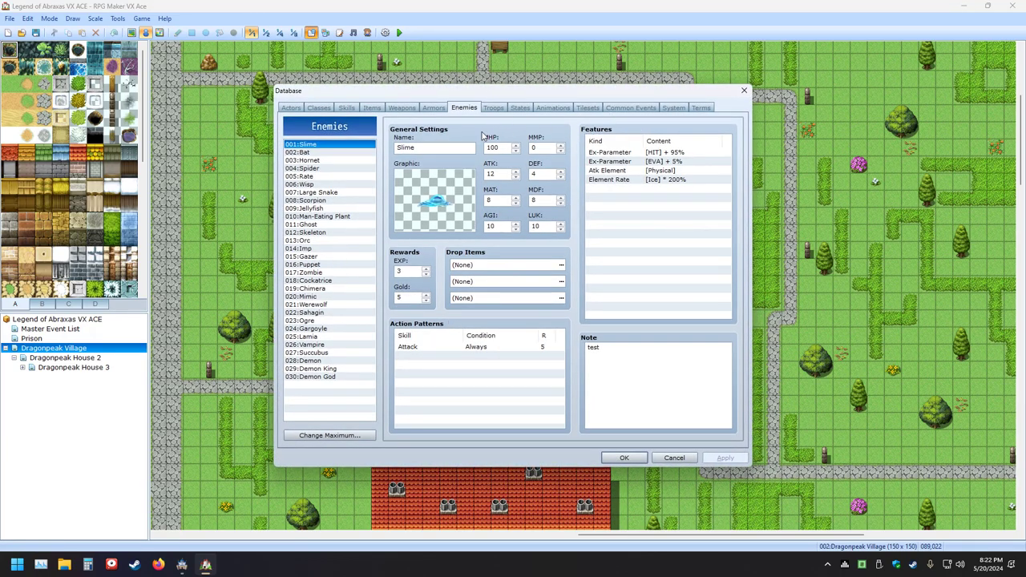
{"action": "left_click", "coordinate": [397, 109]}
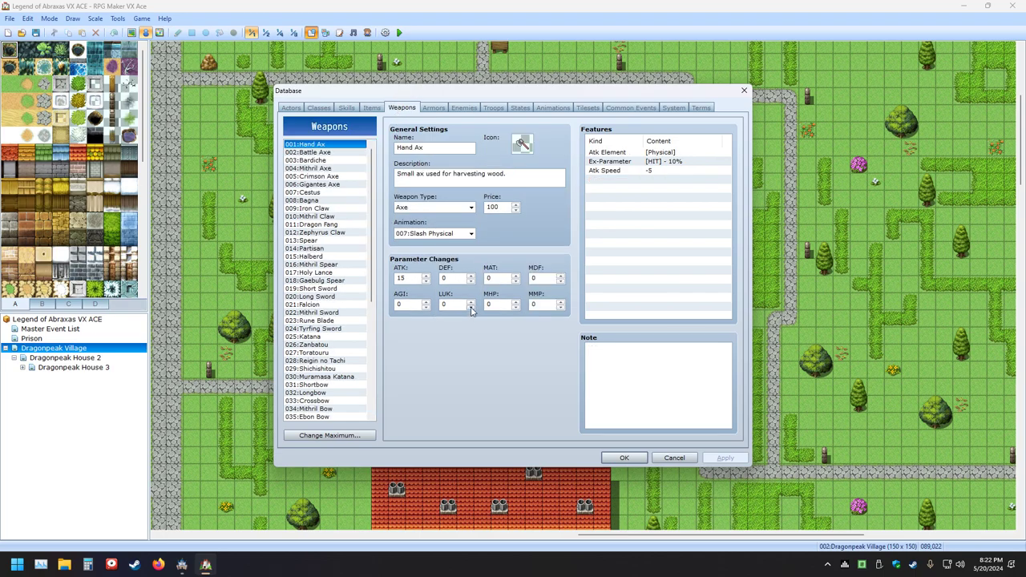
{"action": "left_click", "coordinate": [491, 110]}
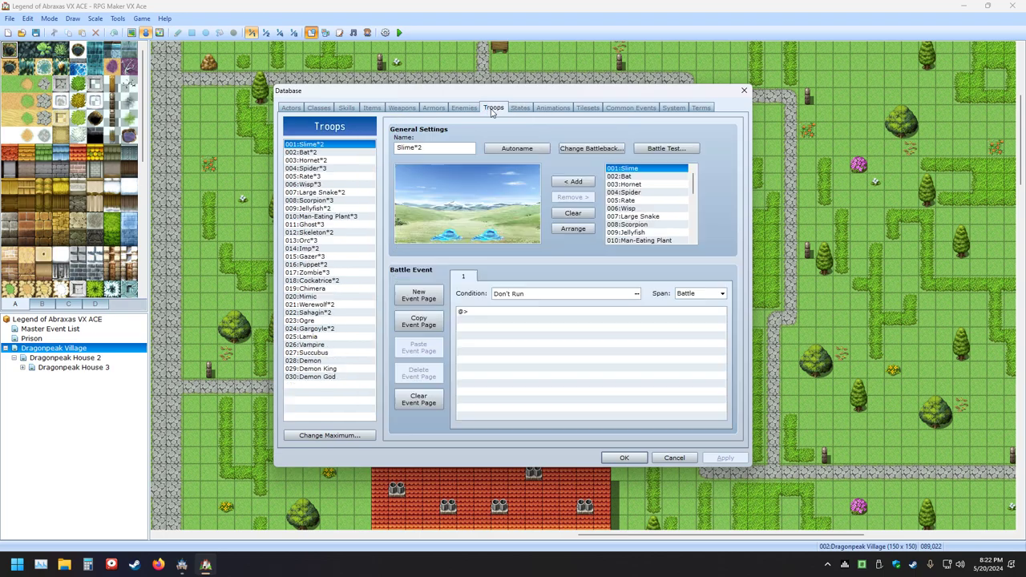
{"action": "double_click", "coordinate": [509, 312]}
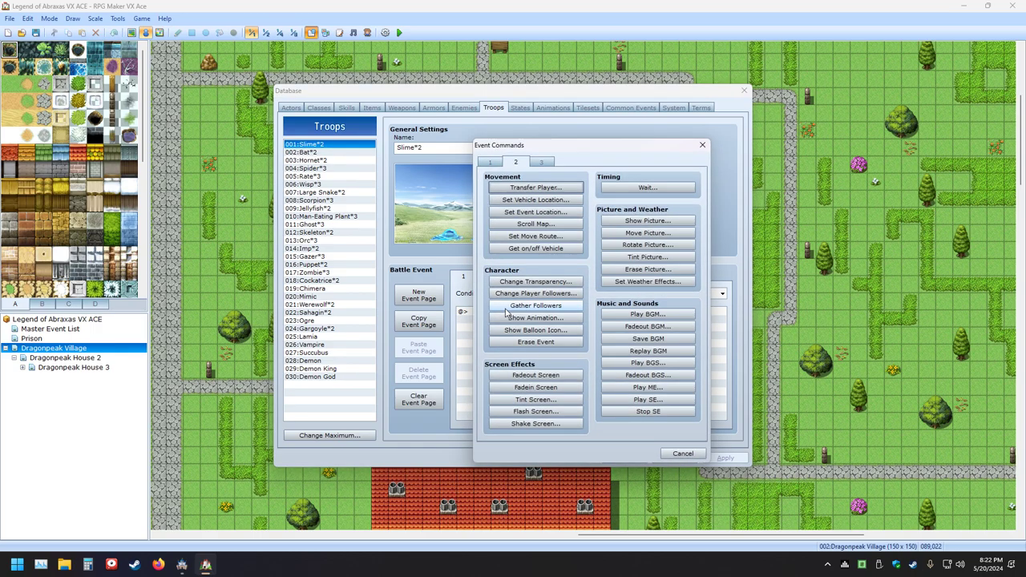
{"action": "left_click", "coordinate": [702, 145]}
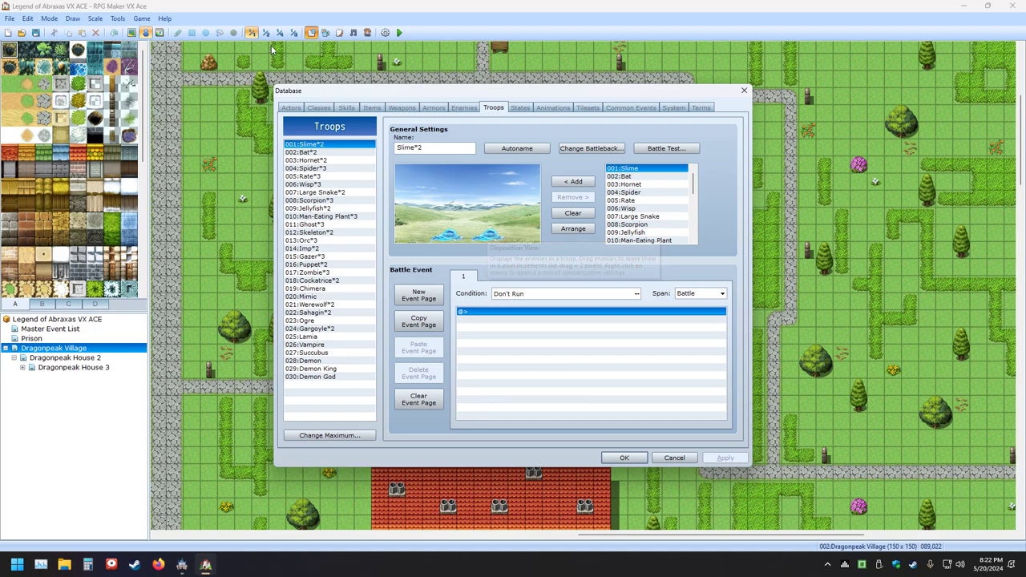
Browse the Database's Classes, Skills, Items, Weapons and Armors data, ending on the Enemies data
{"action": "left_click", "coordinate": [329, 107]}
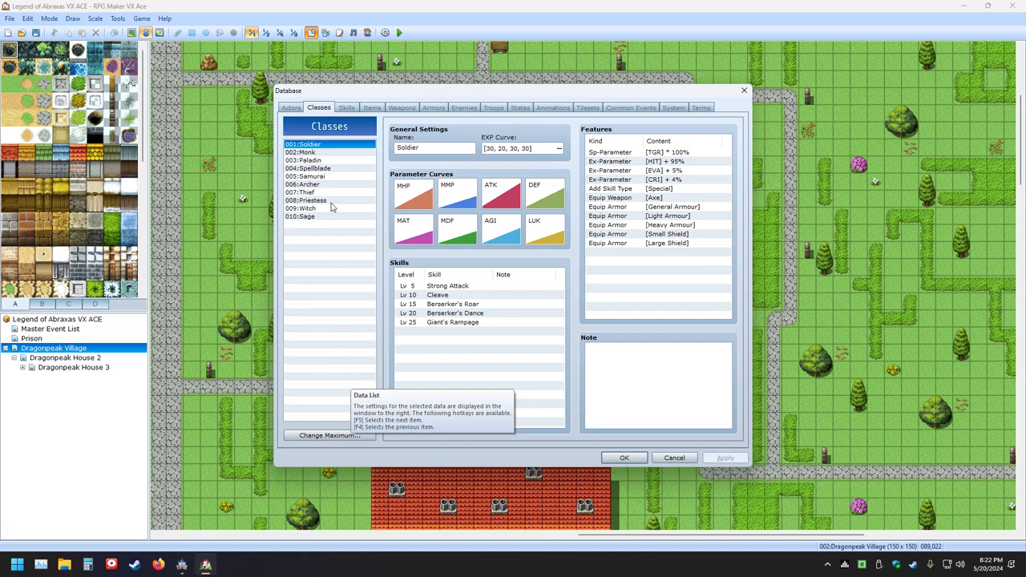
{"action": "left_click", "coordinate": [347, 107]}
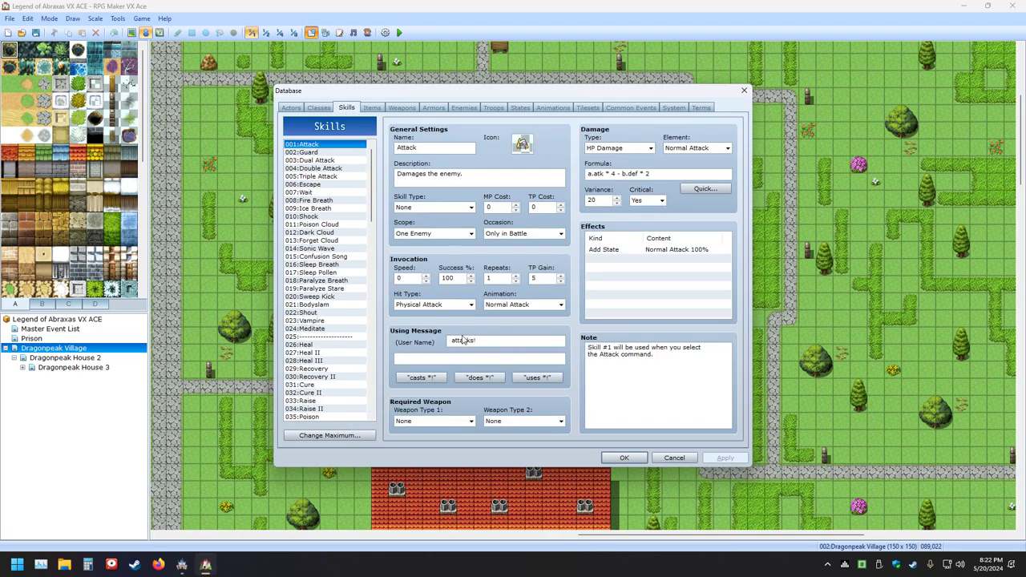
{"action": "left_click", "coordinate": [374, 108]}
{"action": "left_click", "coordinate": [403, 108]}
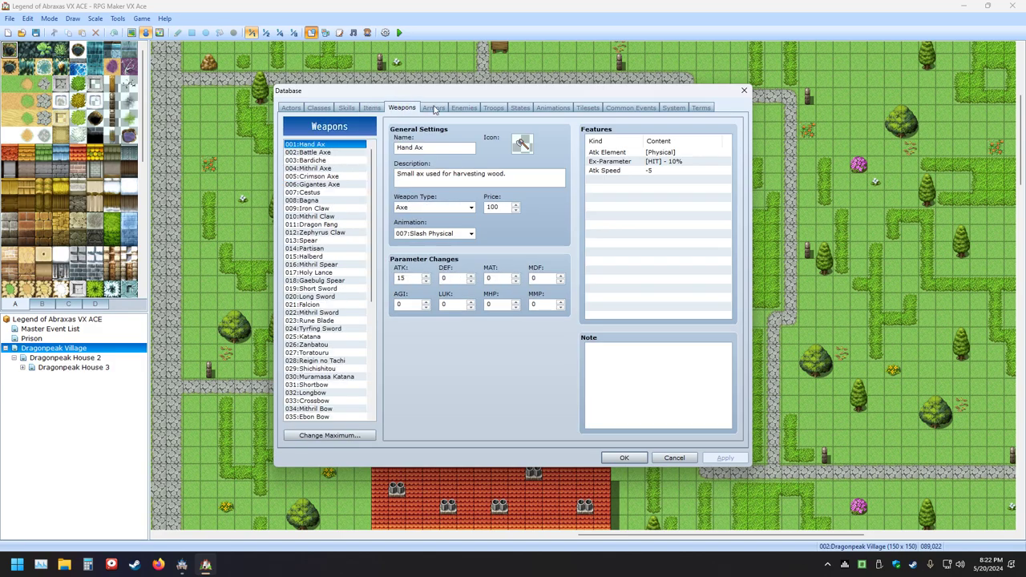
{"action": "left_click", "coordinate": [436, 109]}
{"action": "left_click", "coordinate": [472, 109]}
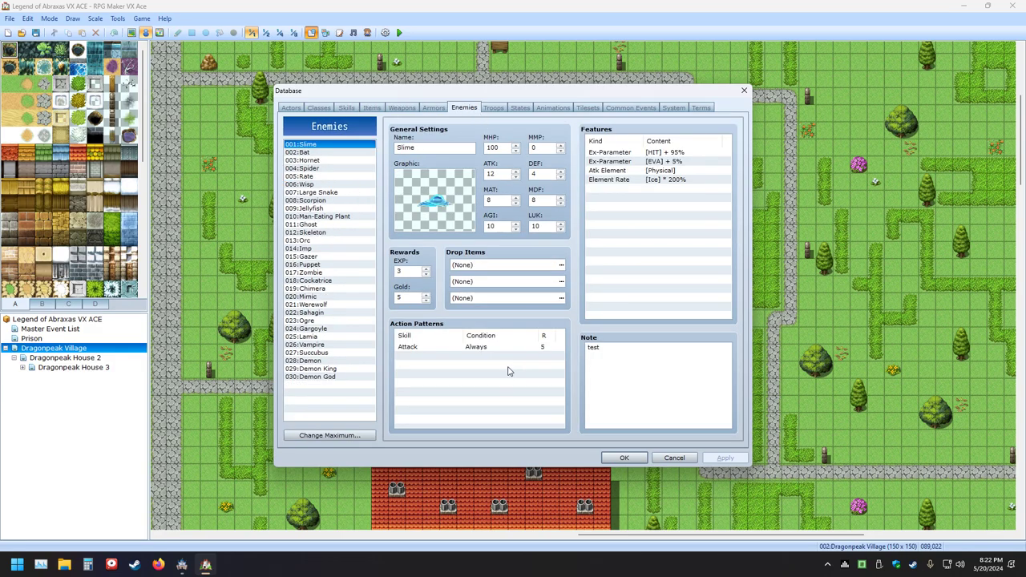
Add a second Attack action pattern to the Slime enemy with an HP condition of 0% to 100%
{"action": "double_click", "coordinate": [473, 357]}
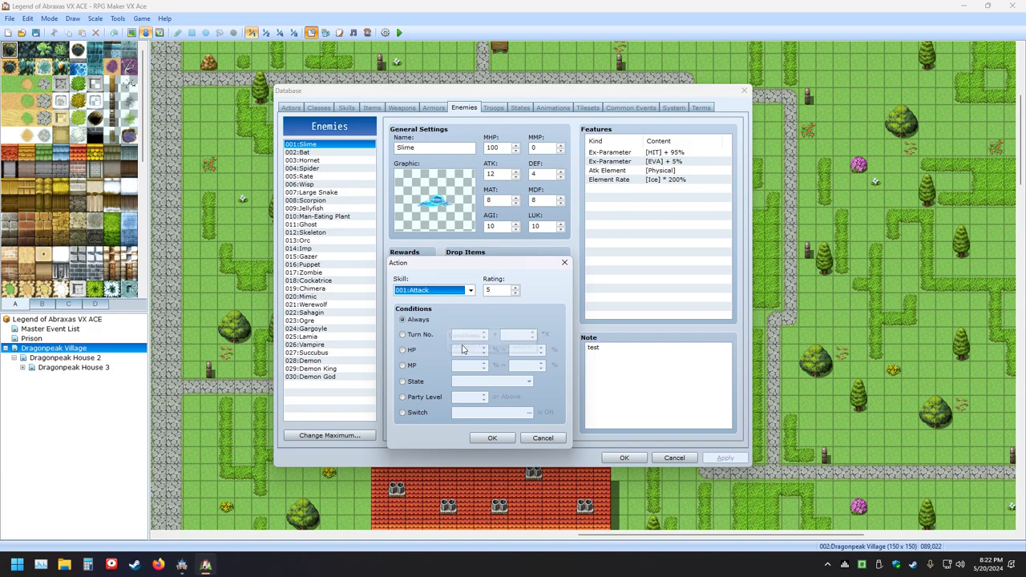
{"action": "left_click", "coordinate": [565, 262]}
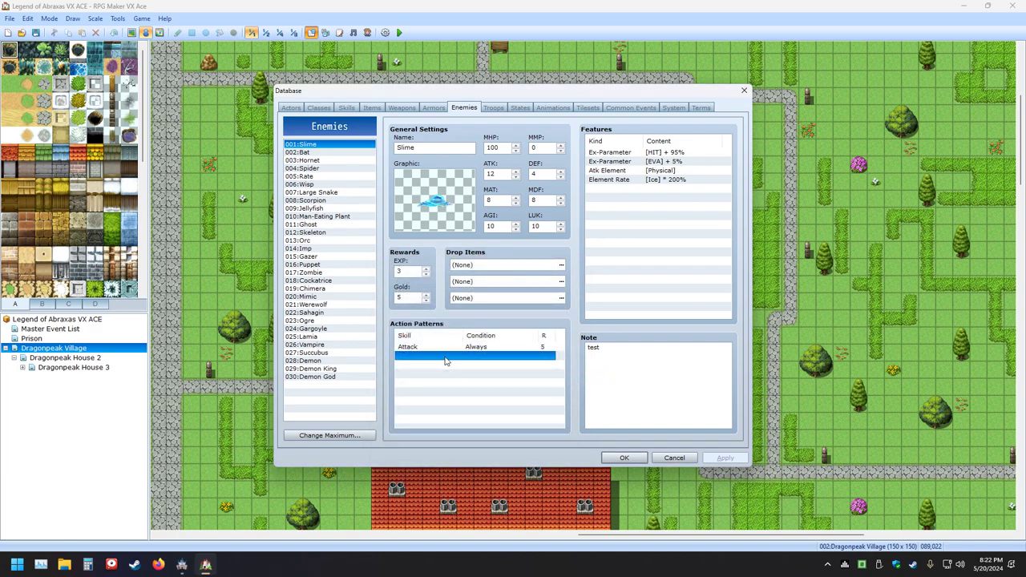
{"action": "double_click", "coordinate": [446, 360]}
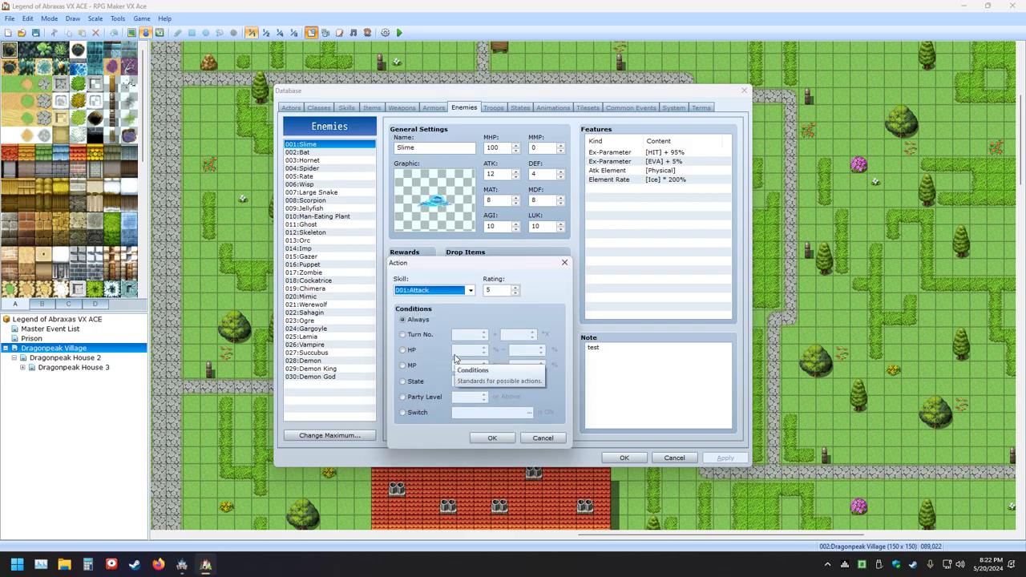
{"action": "left_click", "coordinate": [403, 350]}
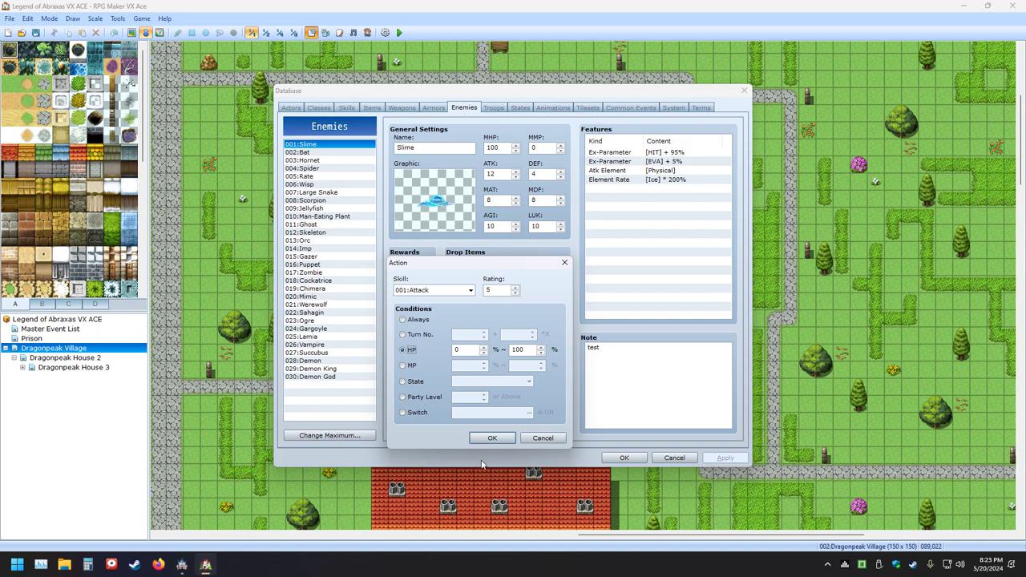
{"action": "left_click", "coordinate": [492, 438]}
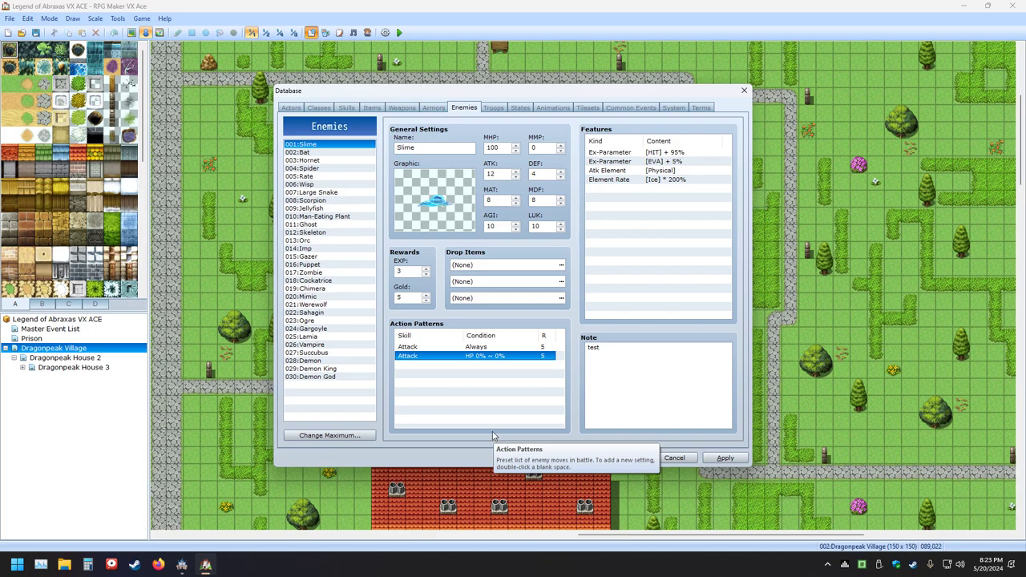
Set the upper HP limit of the Slime's second Attack pattern to 80%, and delete that pattern
{"action": "double_click", "coordinate": [452, 360]}
{"action": "double_click", "coordinate": [534, 350]}
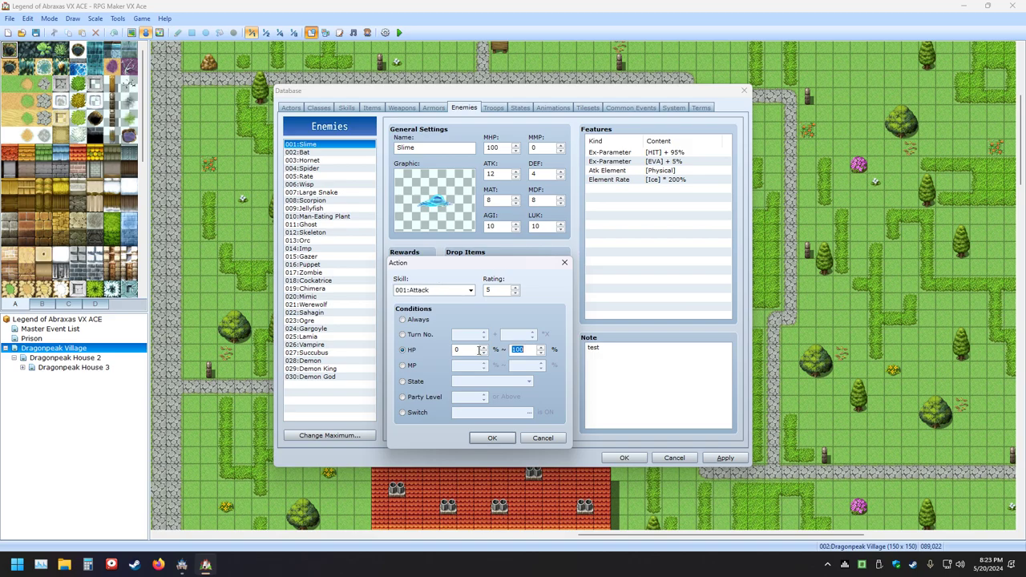
{"action": "type", "text": "80"}
{"action": "left_click", "coordinate": [492, 438]}
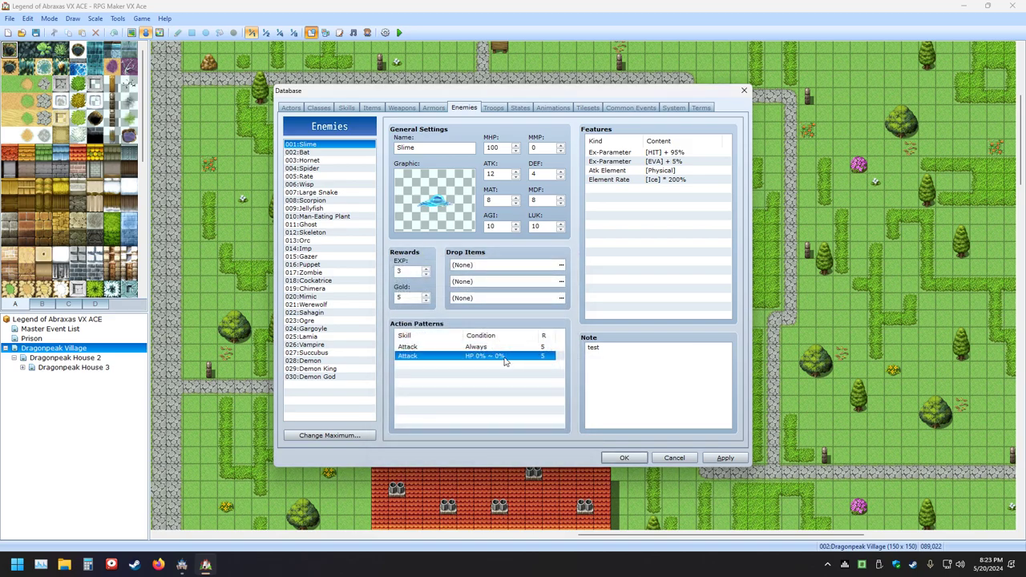
{"action": "key", "text": "Delete"}
Add a new Attack action pattern to the Slime with an MP condition of 0% to 100%
{"action": "double_click", "coordinate": [470, 360]}
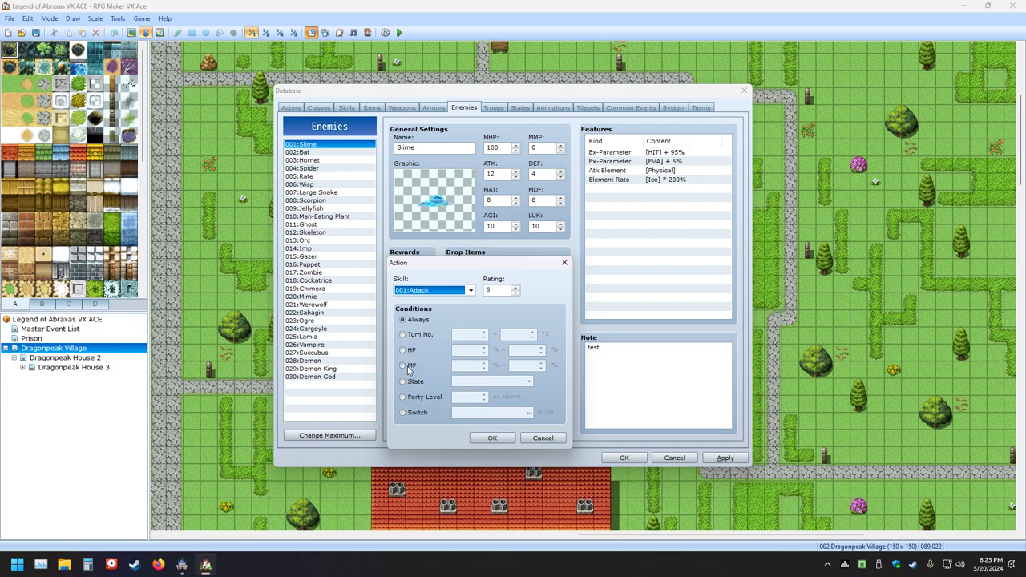
{"action": "left_click", "coordinate": [462, 292]}
{"action": "left_click", "coordinate": [462, 292]}
{"action": "left_click", "coordinate": [404, 366]}
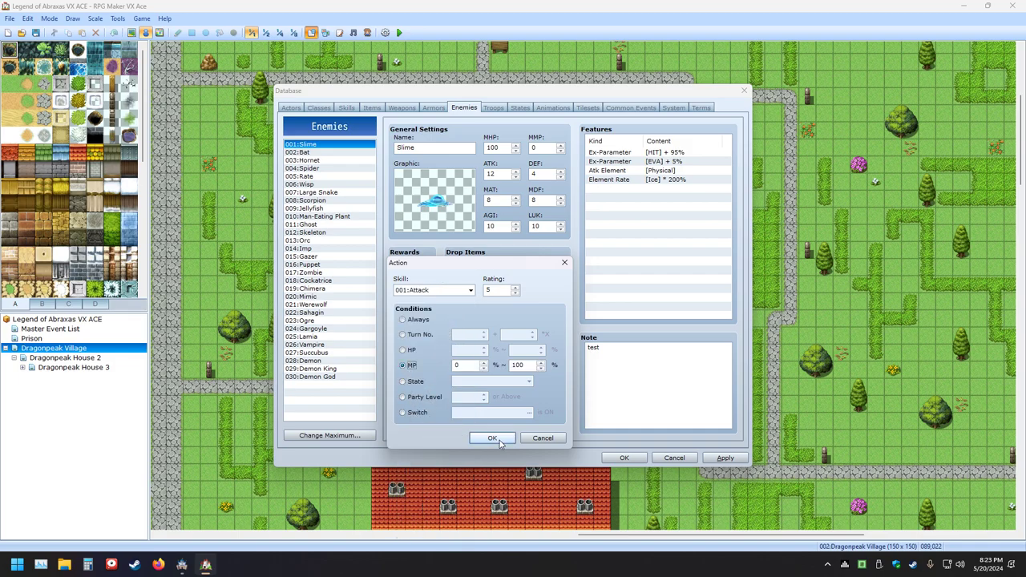
{"action": "left_click", "coordinate": [492, 438]}
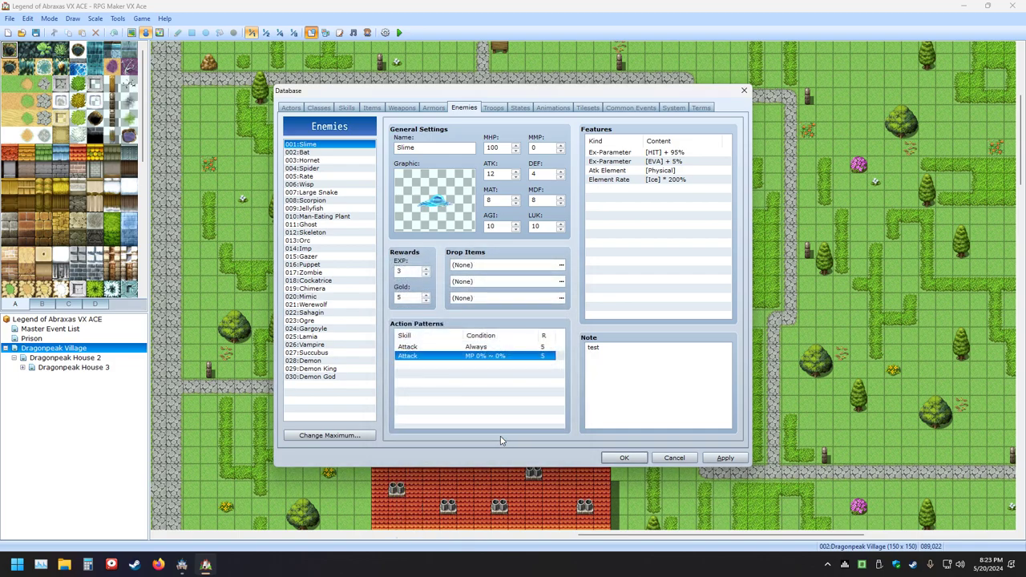
Try the State condition 001:Death on the Slime's second Attack pattern, followed by a Turn No. condition of 0 + 0*X
{"action": "double_click", "coordinate": [453, 357]}
{"action": "left_click", "coordinate": [424, 383]}
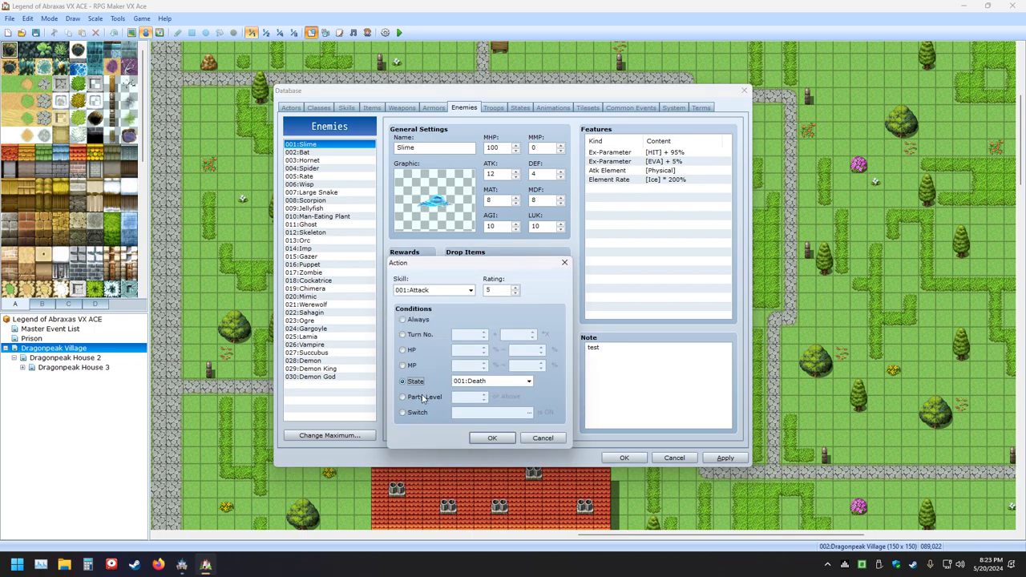
{"action": "left_click", "coordinate": [492, 438]}
{"action": "double_click", "coordinate": [447, 358]}
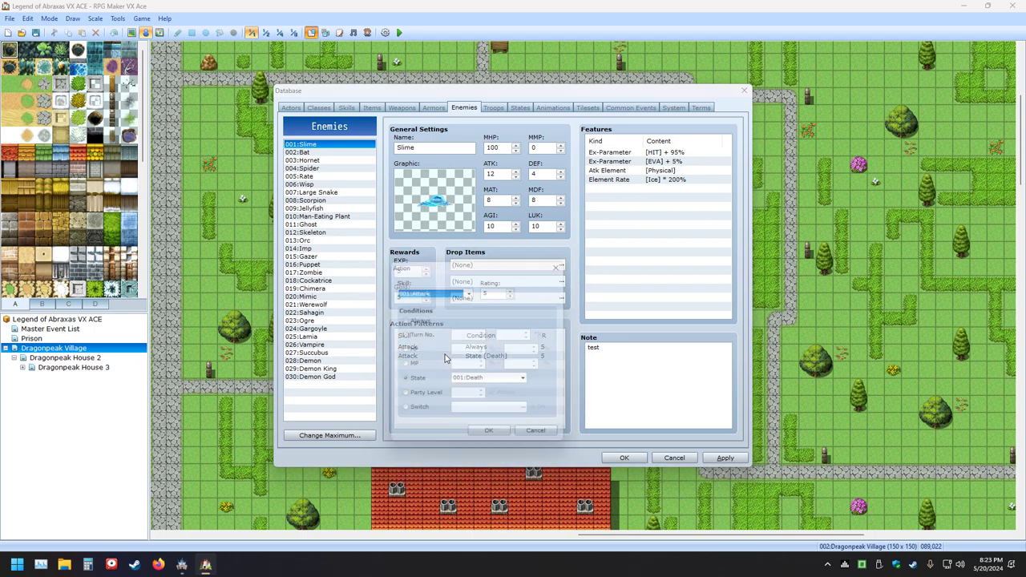
{"action": "left_click", "coordinate": [404, 335]}
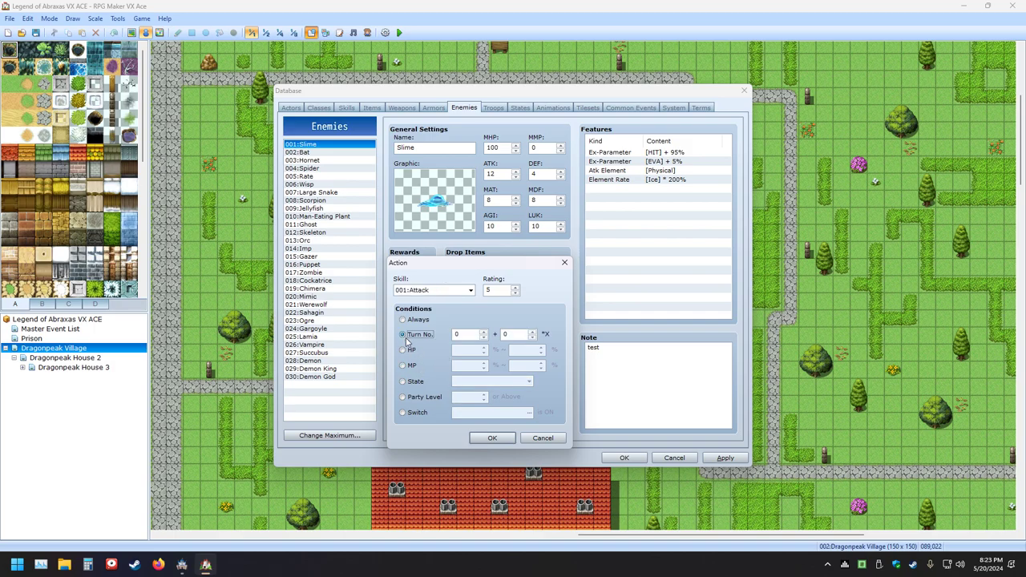
{"action": "left_click", "coordinate": [492, 439]}
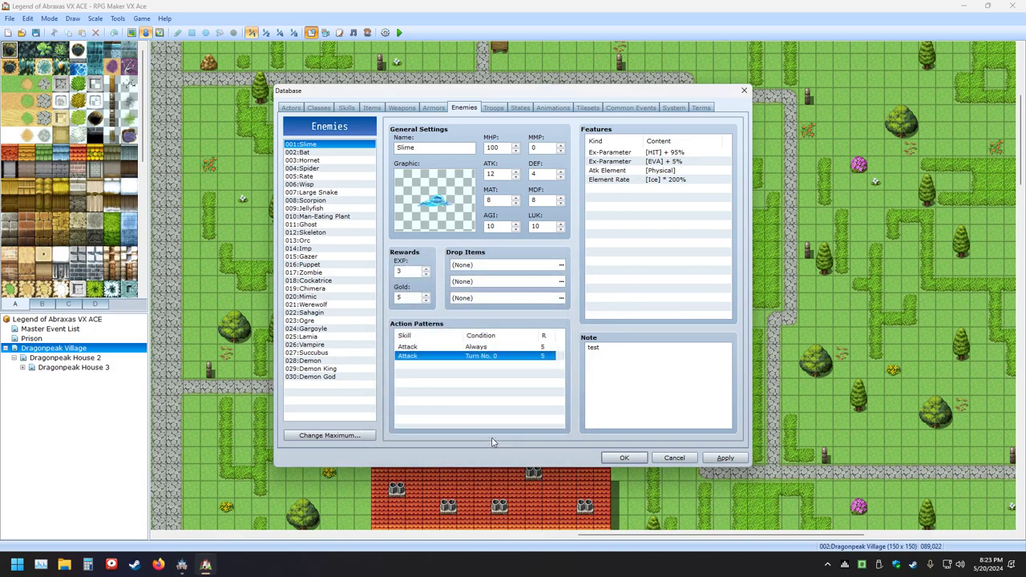
Set the Turn No. condition of the Slime's second Attack pattern to 0 + 4*X
{"action": "double_click", "coordinate": [467, 358]}
{"action": "left_click", "coordinate": [506, 334]}
{"action": "type", "text": "4"}
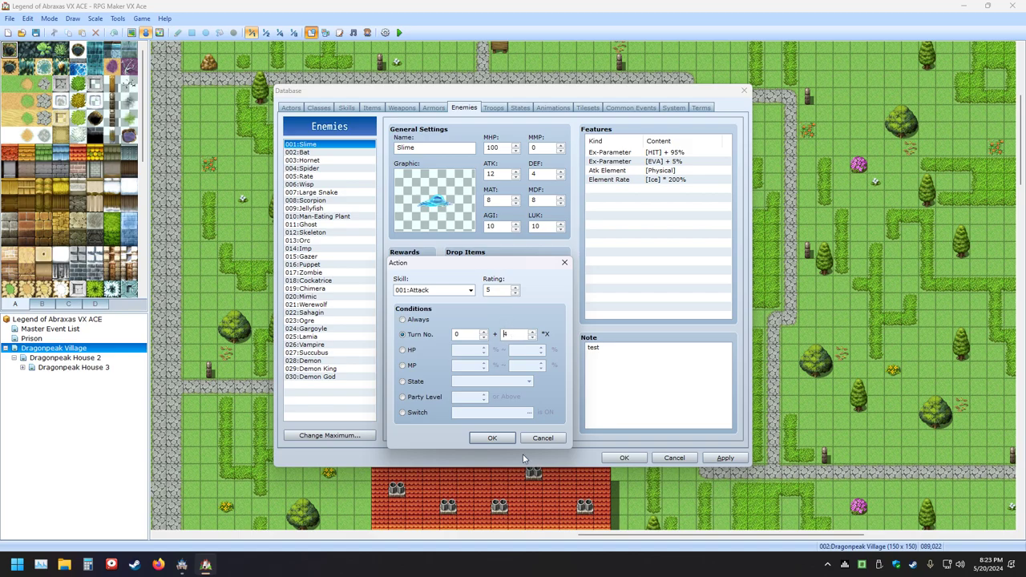
{"action": "left_click", "coordinate": [510, 439]}
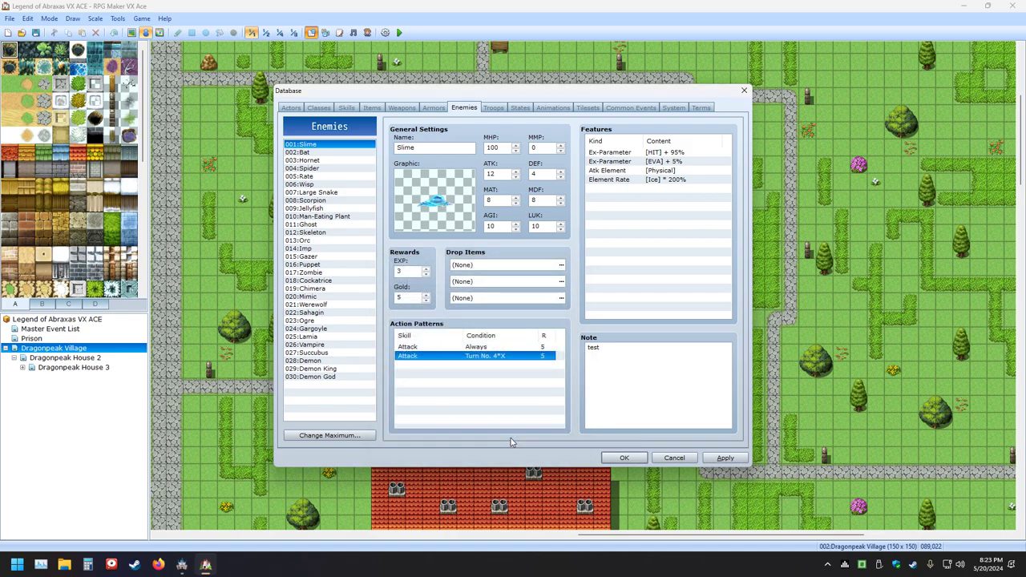
Reset the second Attack pattern's turn multiplier to 0 and compare its State and Turn No. condition options
{"action": "double_click", "coordinate": [449, 357]}
{"action": "double_click", "coordinate": [522, 335]}
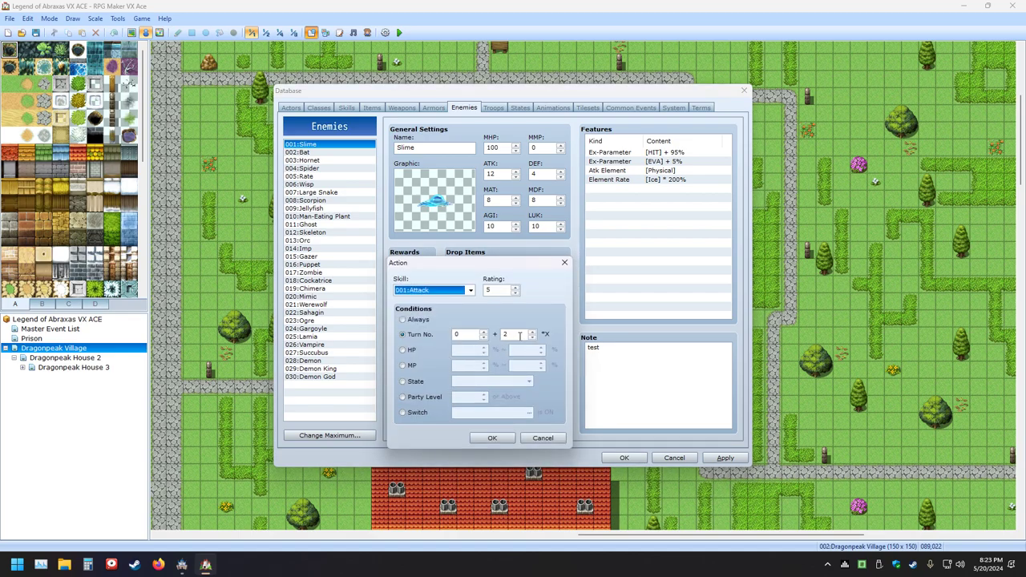
{"action": "type", "text": "0"}
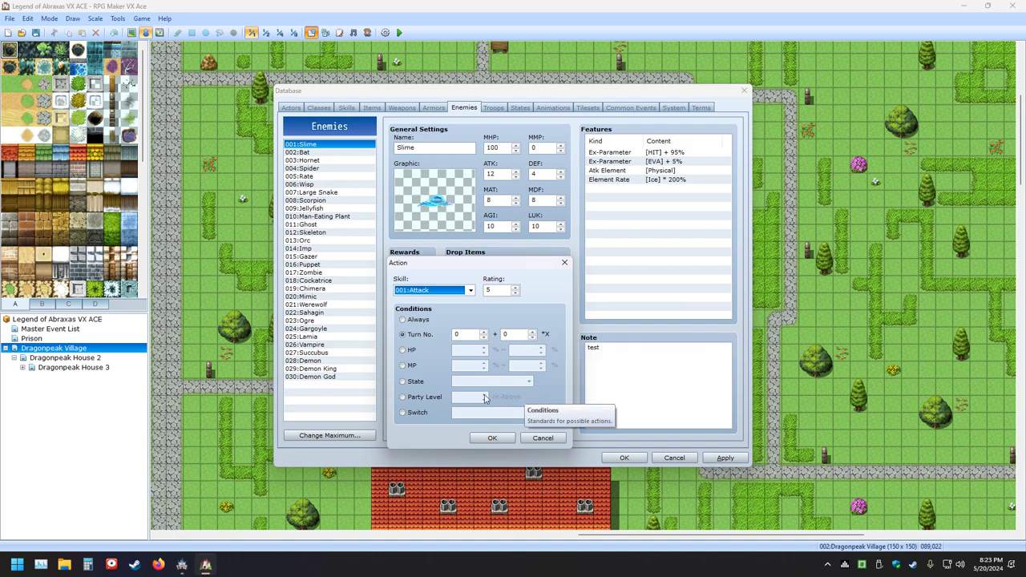
{"action": "left_click", "coordinate": [415, 382]}
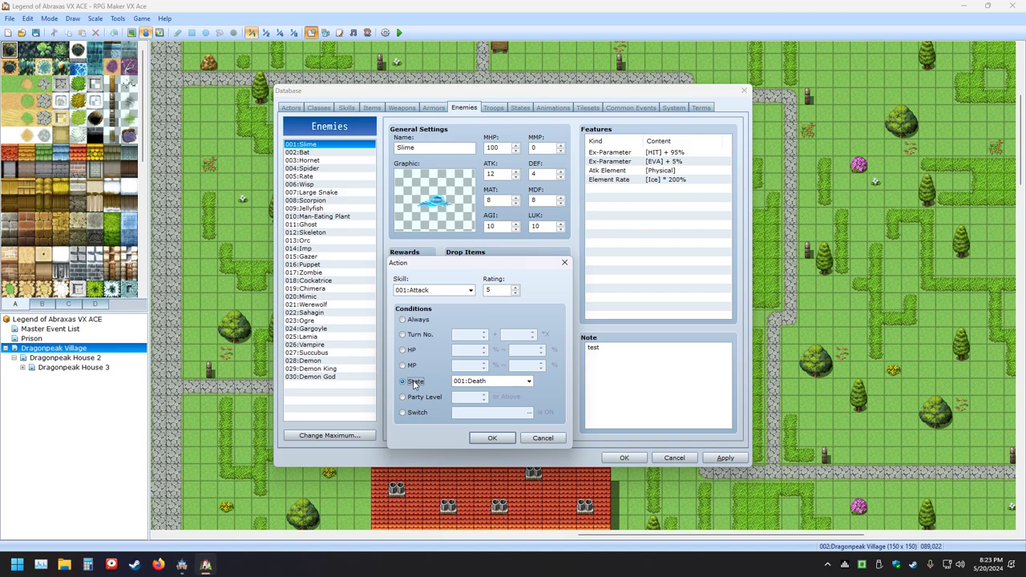
{"action": "left_click", "coordinate": [409, 337]}
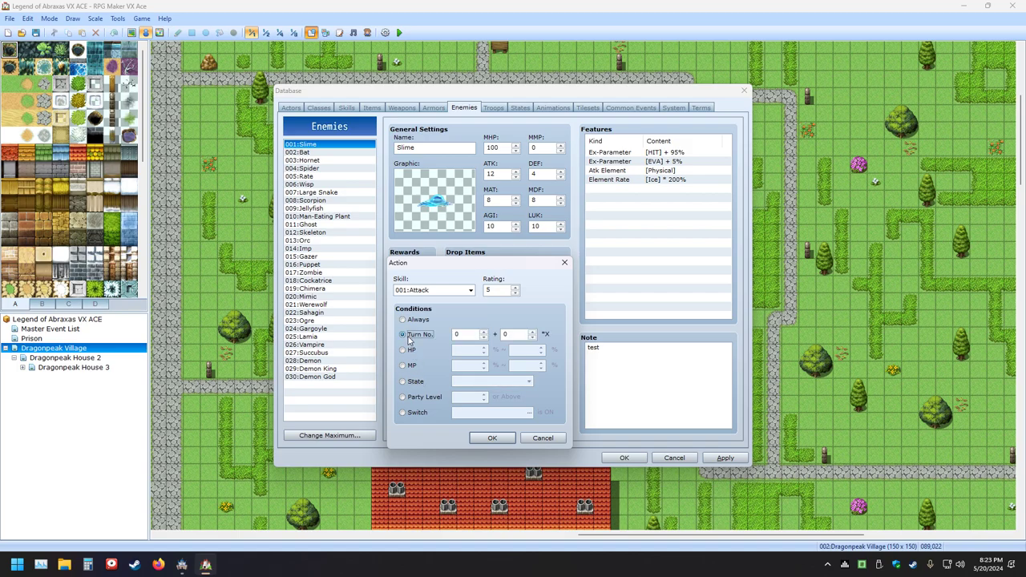
Give the Slime's second Attack pattern an HP condition of 11% to 100%, and reopen the pattern to check its stored values
{"action": "left_click", "coordinate": [412, 353]}
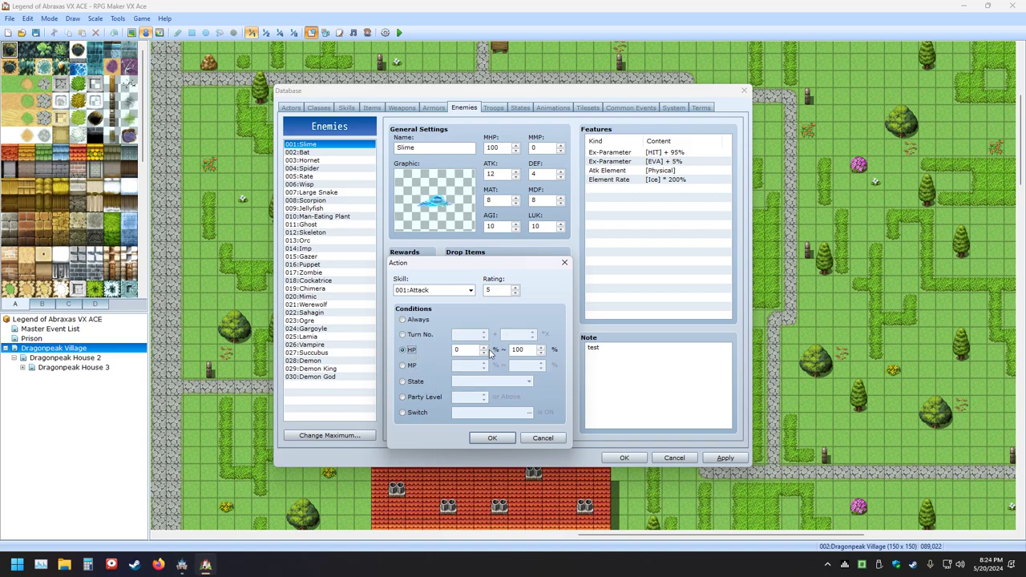
{"action": "double_click", "coordinate": [474, 349]}
{"action": "type", "text": "11"}
{"action": "left_click", "coordinate": [492, 438]}
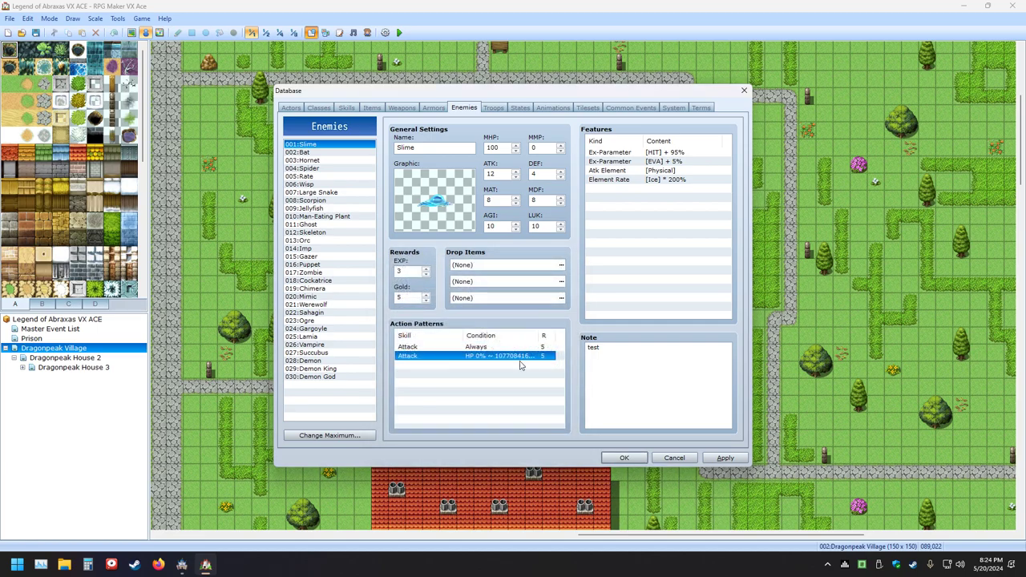
{"action": "double_click", "coordinate": [470, 354]}
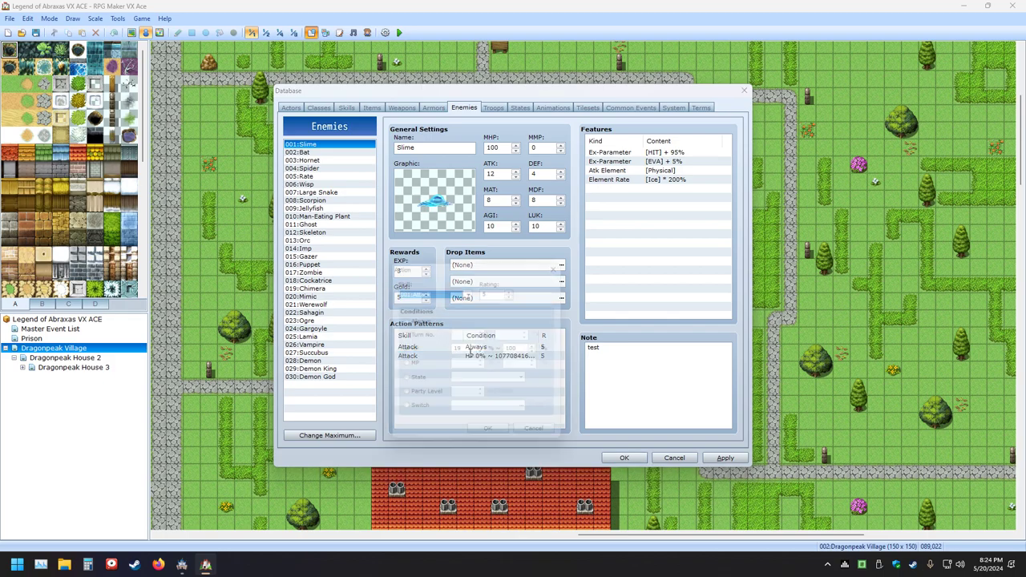
{"action": "left_click", "coordinate": [507, 435]}
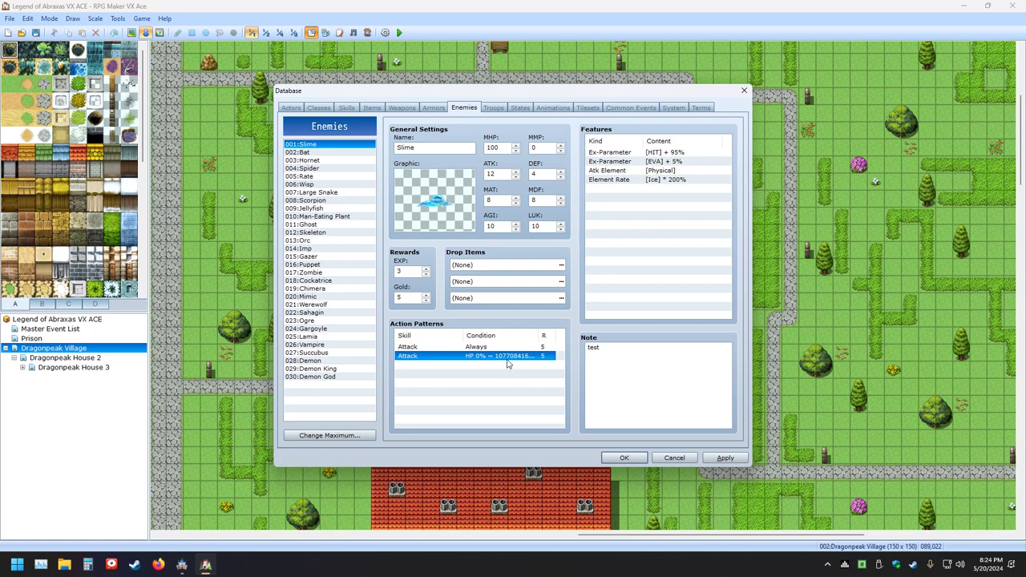
Check the stored HP condition of the Slime's second Attack pattern and leave the database without keeping the changes
{"action": "double_click", "coordinate": [508, 358]}
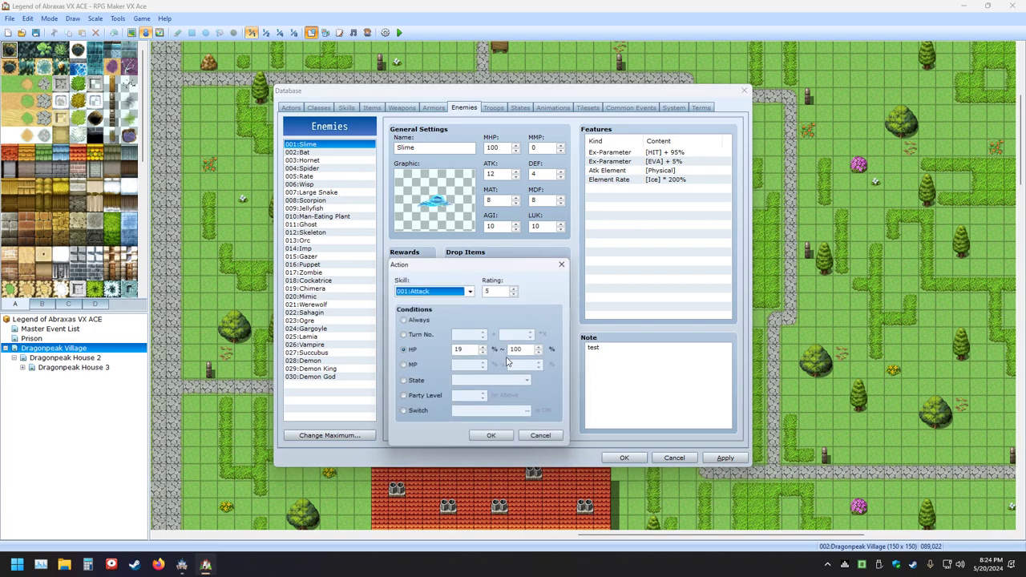
{"action": "left_click", "coordinate": [543, 438]}
{"action": "left_click", "coordinate": [674, 458]}
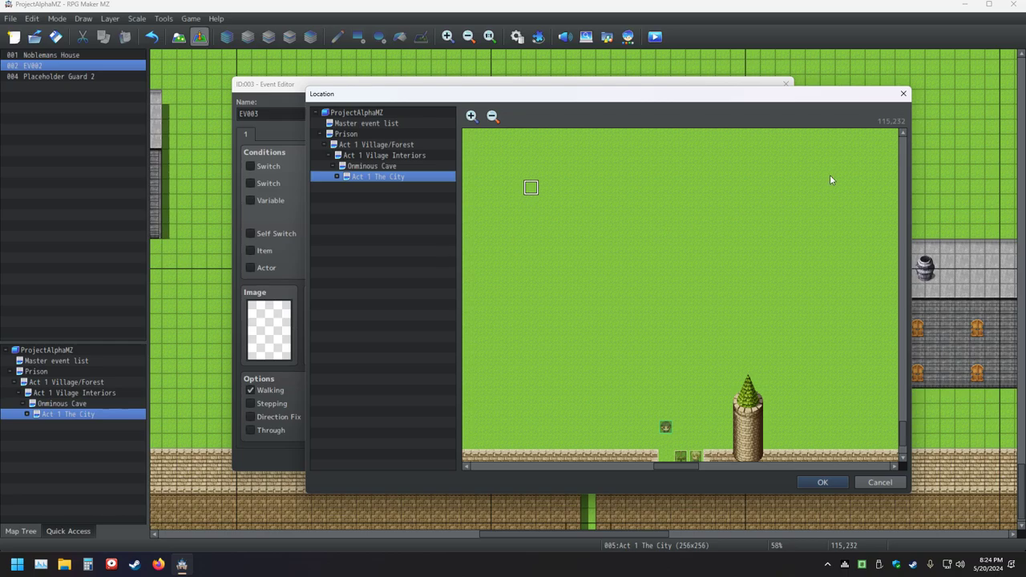
Return to RPG Maker MZ, cancel the Transfer Player command and discard the new empty event
{"action": "left_click", "coordinate": [909, 97]}
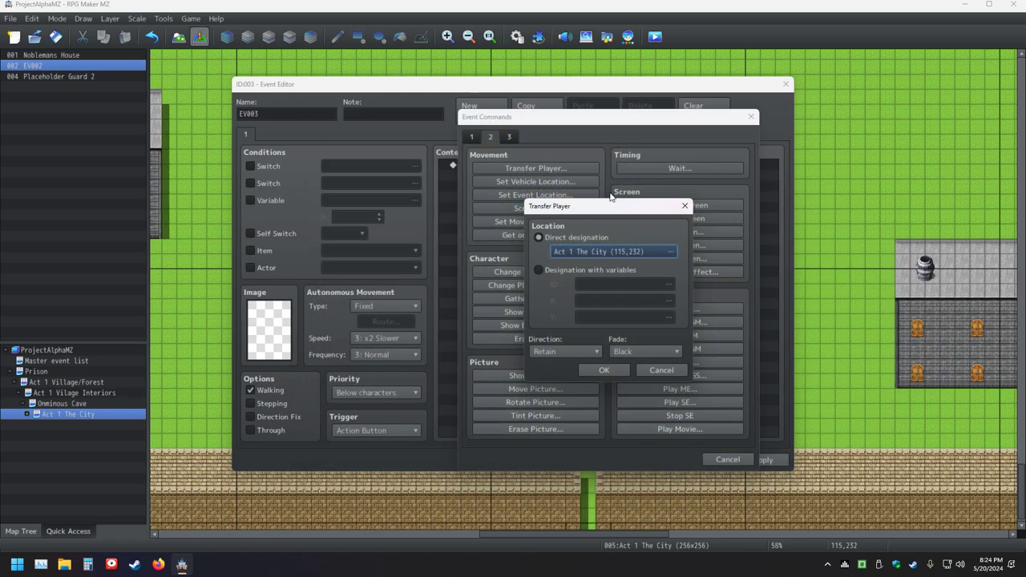
{"action": "left_click", "coordinate": [669, 372]}
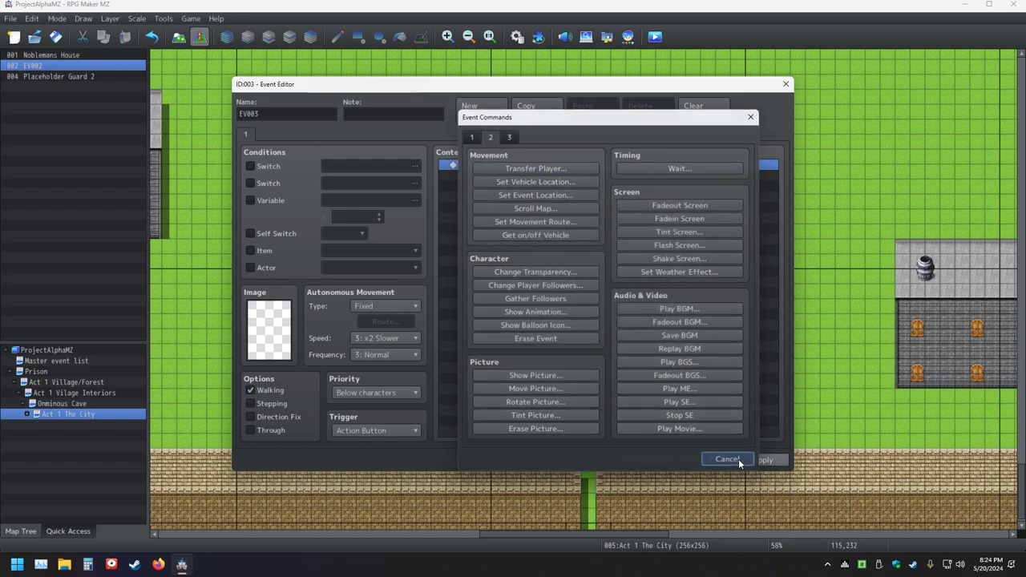
{"action": "left_click", "coordinate": [736, 460]}
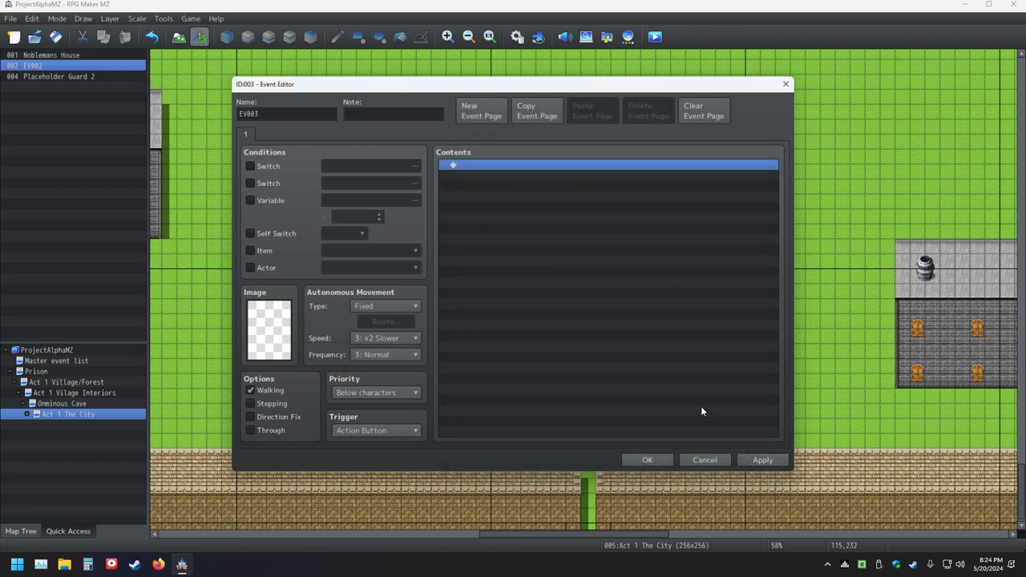
{"action": "left_click", "coordinate": [727, 458]}
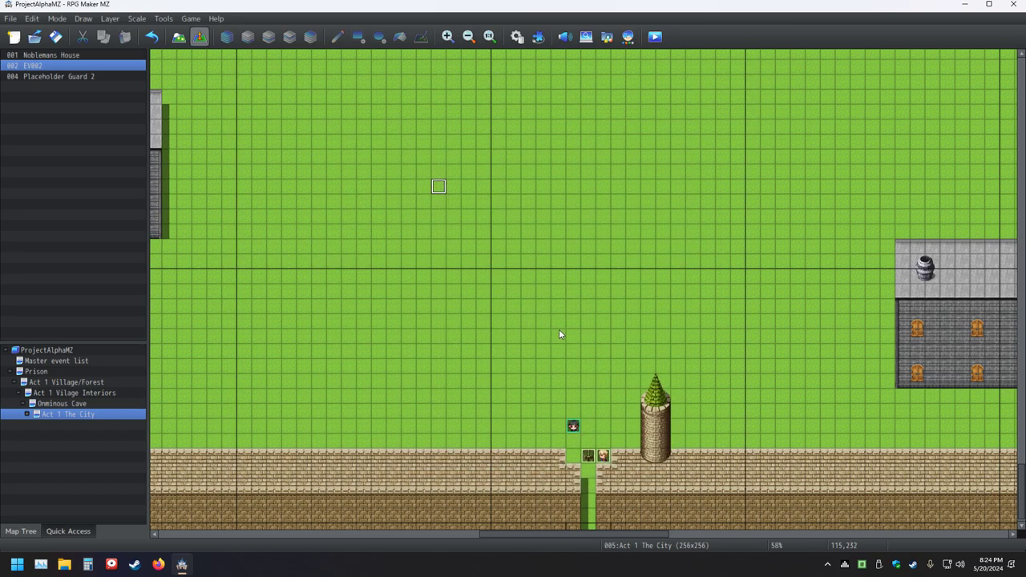
Save the MZ project
{"action": "right_click", "coordinate": [560, 330]}
{"action": "left_click", "coordinate": [573, 305]}
{"action": "right_click", "coordinate": [582, 325]}
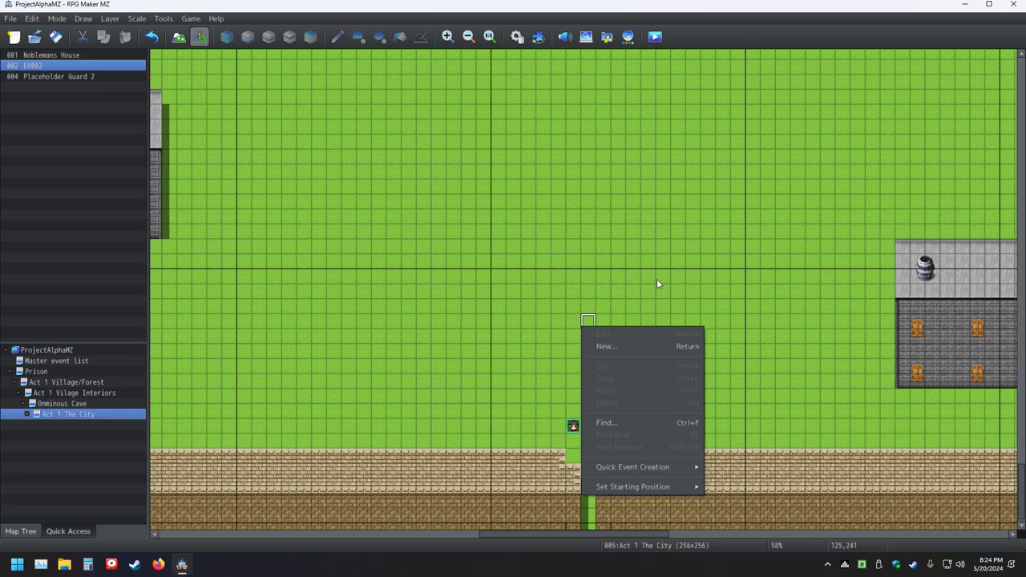
{"action": "left_click", "coordinate": [38, 113]}
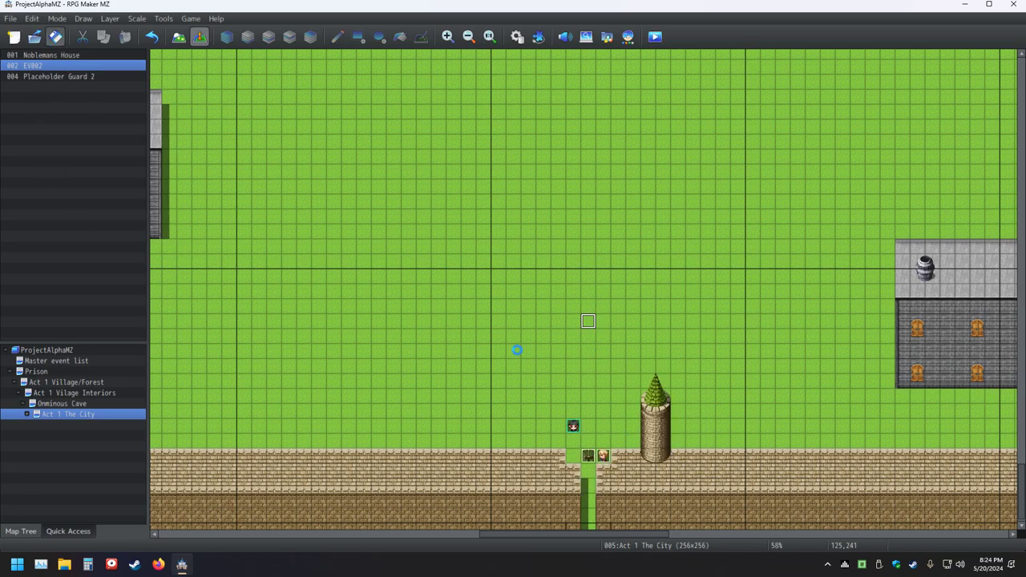
{"action": "right_click", "coordinate": [542, 325]}
{"action": "key", "text": "Escape"}
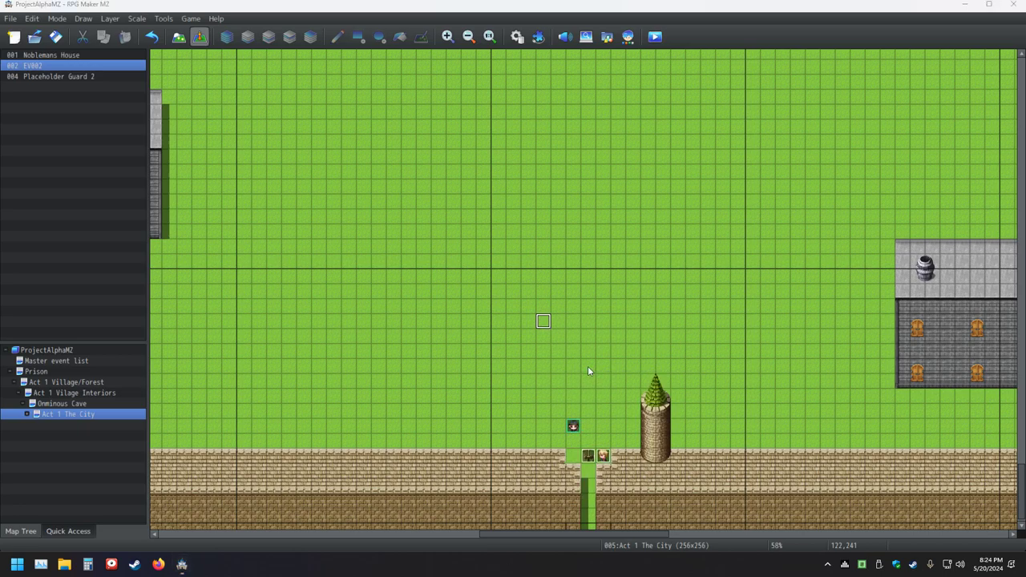
{"action": "right_click", "coordinate": [608, 305]}
{"action": "key", "text": "Escape"}
{"action": "left_click", "coordinate": [167, 566]}
{"action": "left_click", "coordinate": [1013, 7]}
{"action": "right_click", "coordinate": [582, 303]}
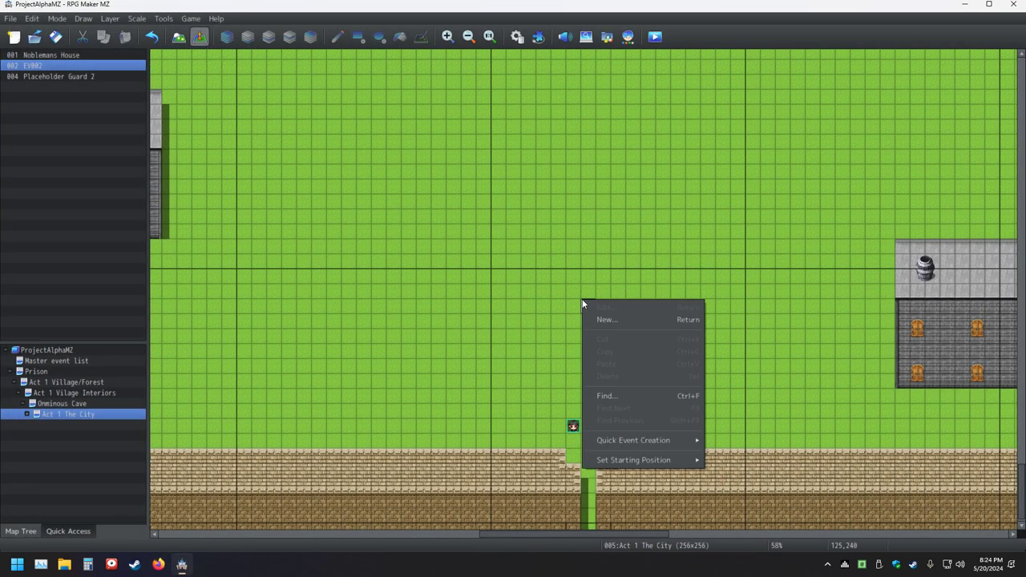
{"action": "key", "text": "Escape"}
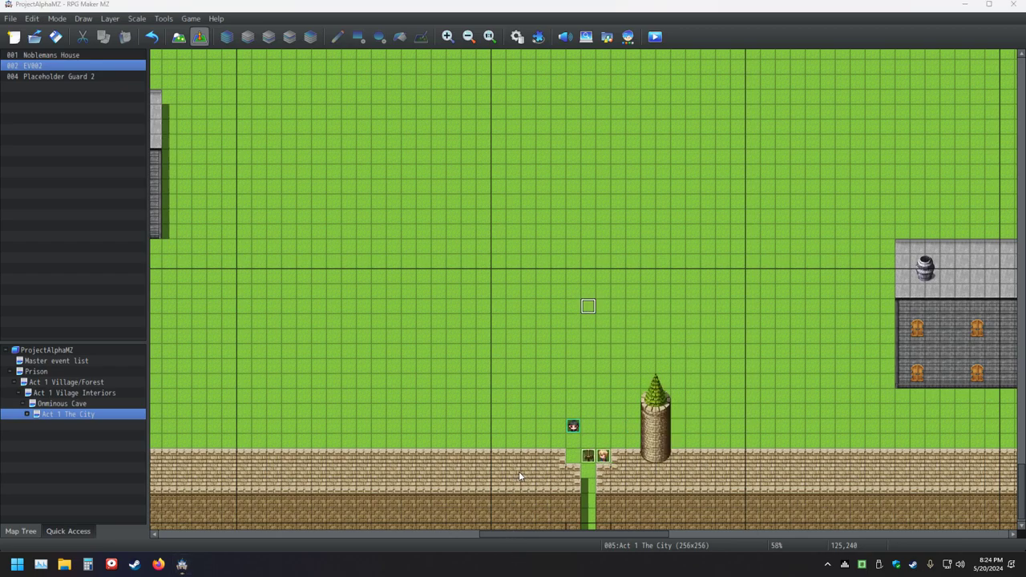
Move the Placeholder Guard 2 event to the west side of the city gate, at map tile 124,250
{"action": "right_click", "coordinate": [604, 458]}
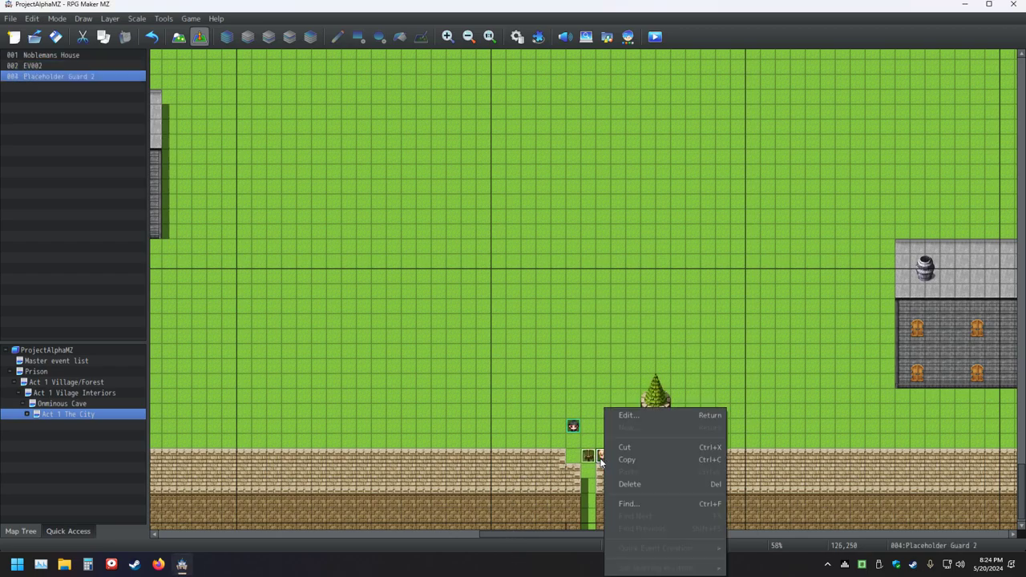
{"action": "key", "text": "Escape"}
{"action": "right_click", "coordinate": [600, 458]}
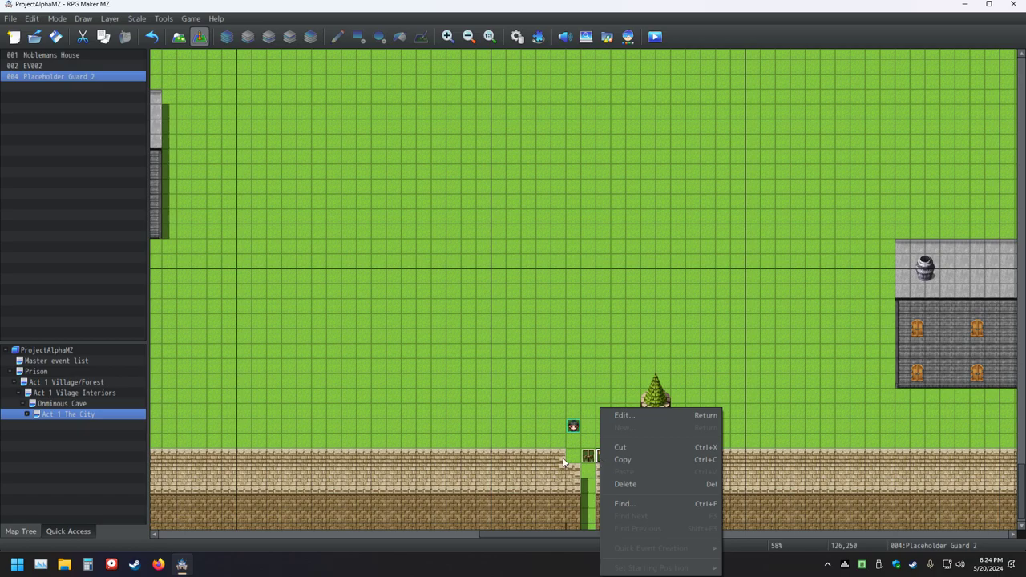
{"action": "key", "text": "Escape"}
{"action": "right_click", "coordinate": [595, 458]}
{"action": "key", "text": "Escape"}
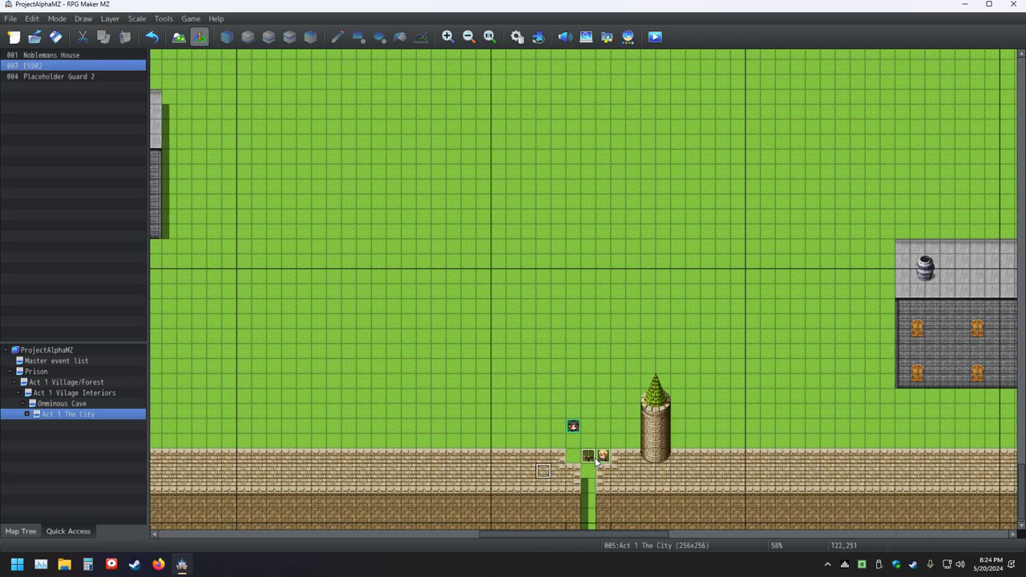
{"action": "right_click", "coordinate": [607, 458]}
{"action": "key", "text": "Escape"}
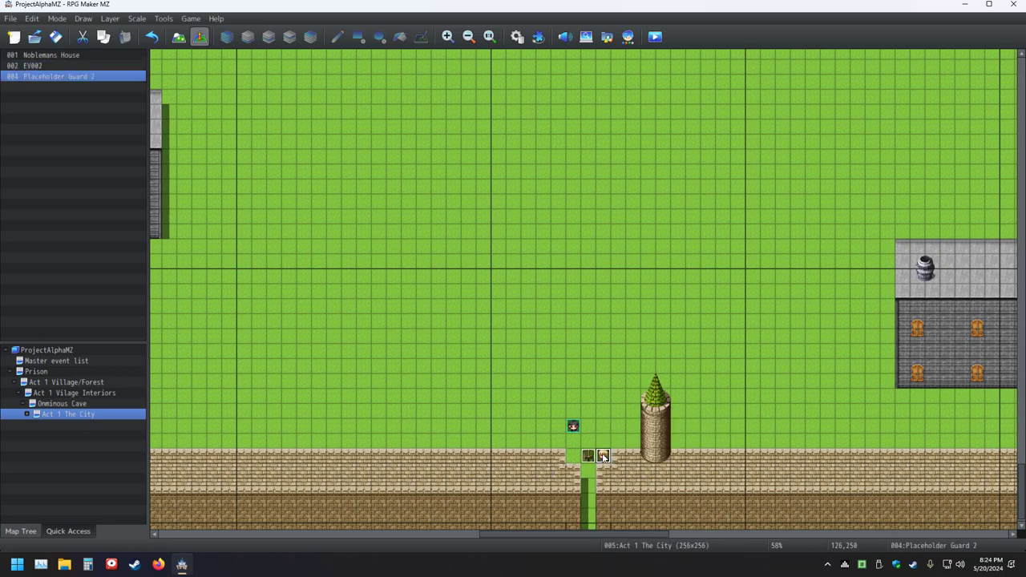
{"action": "right_click", "coordinate": [573, 458]}
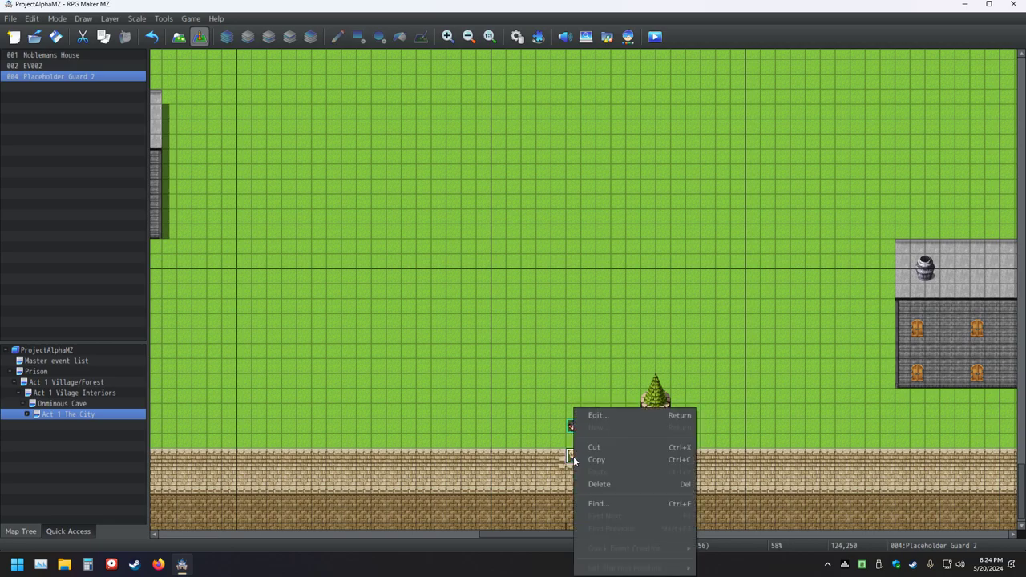
{"action": "key", "text": "Escape"}
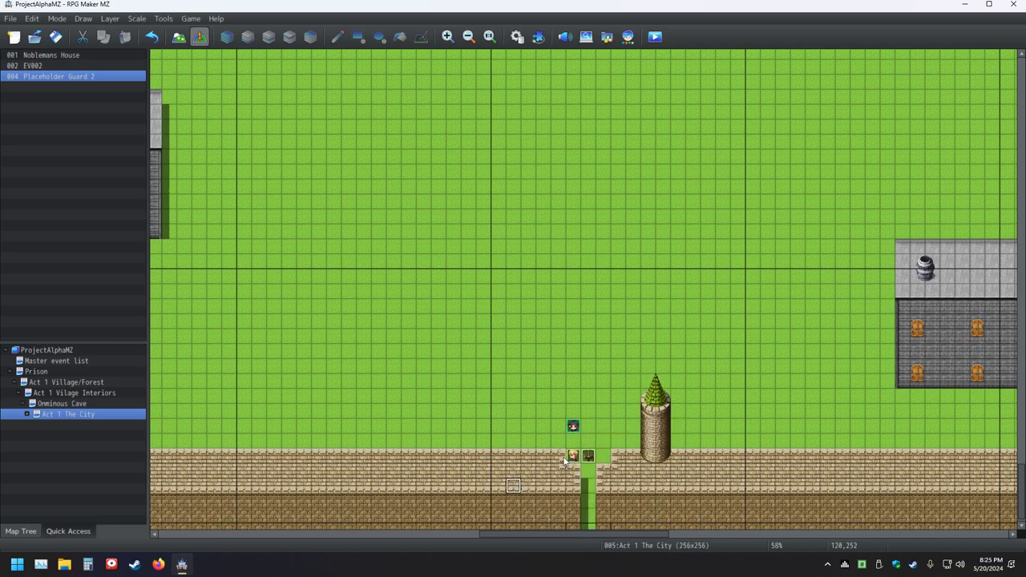
{"action": "right_click", "coordinate": [570, 456]}
{"action": "key", "text": "Escape"}
{"action": "right_click", "coordinate": [571, 457]}
{"action": "key", "text": "Escape"}
{"action": "left_click", "coordinate": [589, 454]}
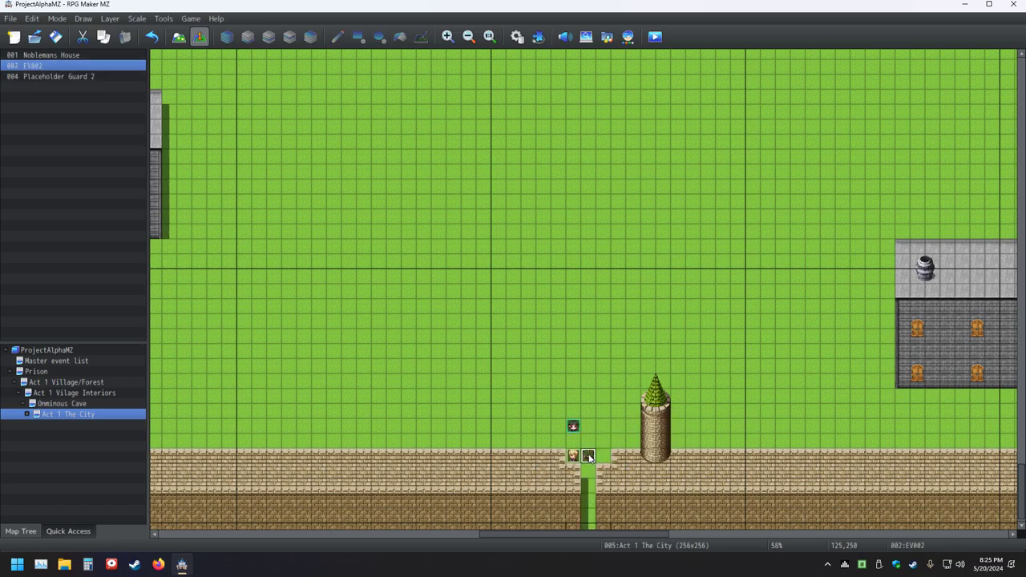
{"action": "right_click", "coordinate": [589, 454]}
{"action": "key", "text": "Escape"}
{"action": "right_click", "coordinate": [578, 426]}
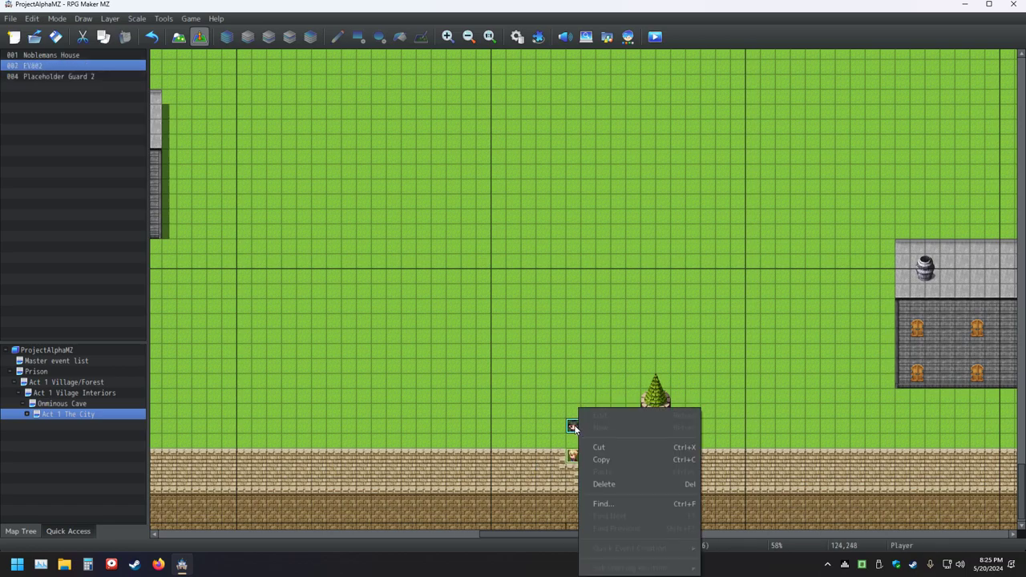
{"action": "key", "text": "Escape"}
{"action": "right_click", "coordinate": [570, 393]}
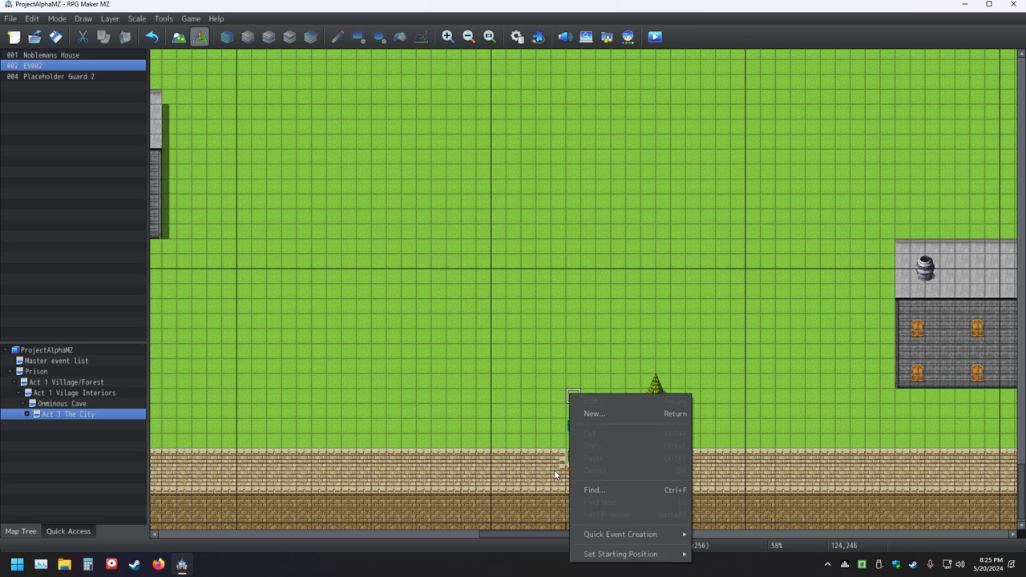
{"action": "key", "text": "Escape"}
{"action": "right_click", "coordinate": [572, 425]}
{"action": "key", "text": "Escape"}
Copy the Placeholder Guard 2 event and paste the duplicate on the east side of the gate, at map tile 126,250
{"action": "scroll", "coordinate": [569, 459], "scroll_direction": "down", "scroll_amount": 1}
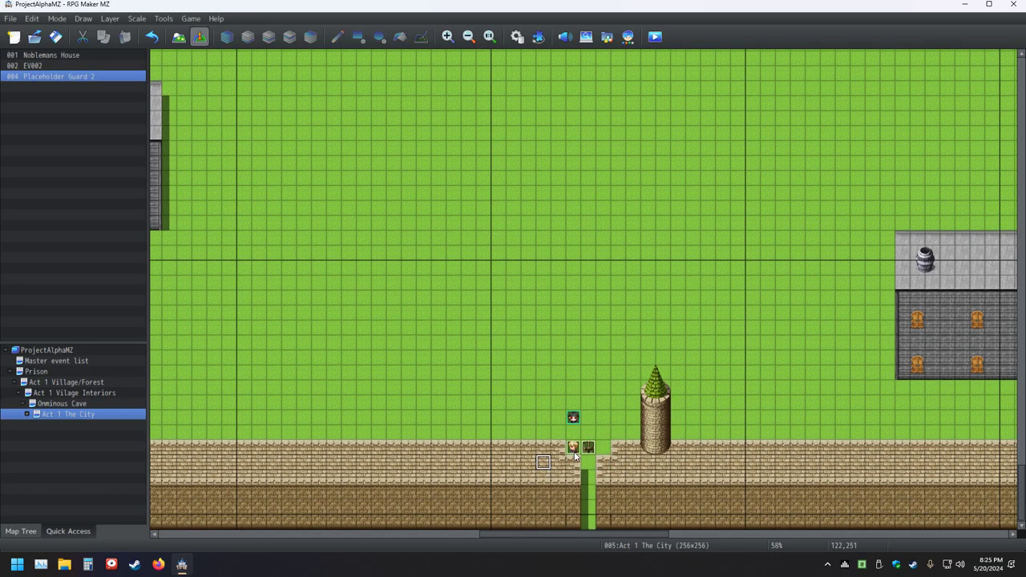
{"action": "right_click", "coordinate": [575, 454]}
{"action": "key", "text": "Escape"}
{"action": "right_click", "coordinate": [574, 447]}
{"action": "left_click", "coordinate": [598, 459]}
{"action": "right_click", "coordinate": [607, 451]}
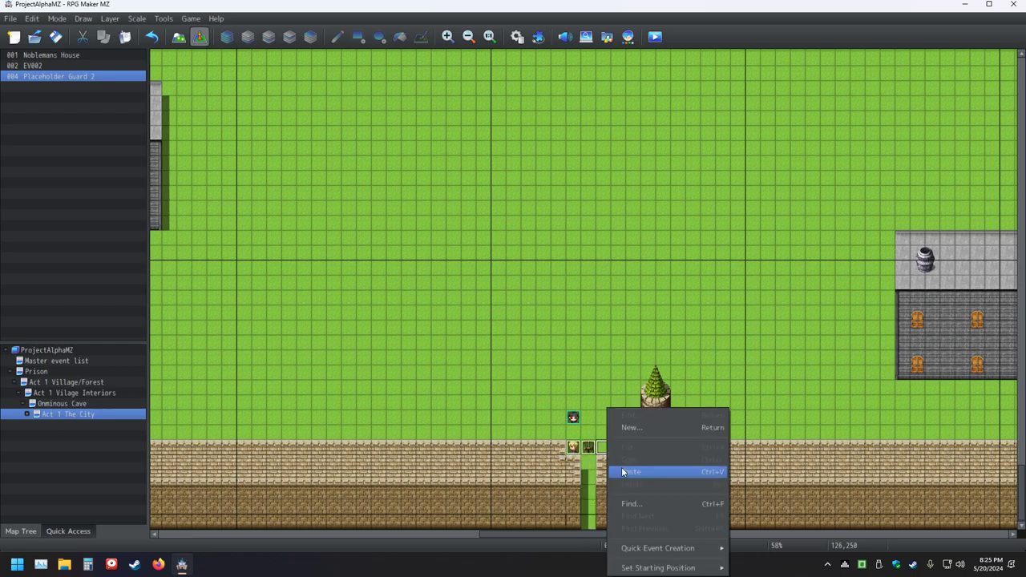
{"action": "left_click", "coordinate": [621, 467]}
Change the west gate guard's image to the right-facing standing sprite of the actor 1 sheet
{"action": "double_click", "coordinate": [573, 446]}
{"action": "double_click", "coordinate": [269, 329]}
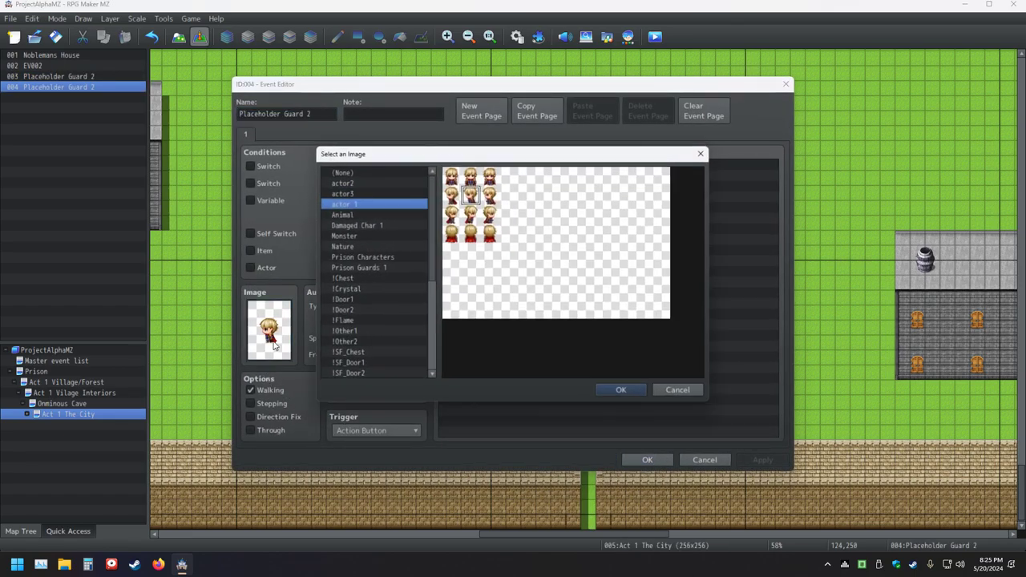
{"action": "left_click", "coordinate": [474, 215]}
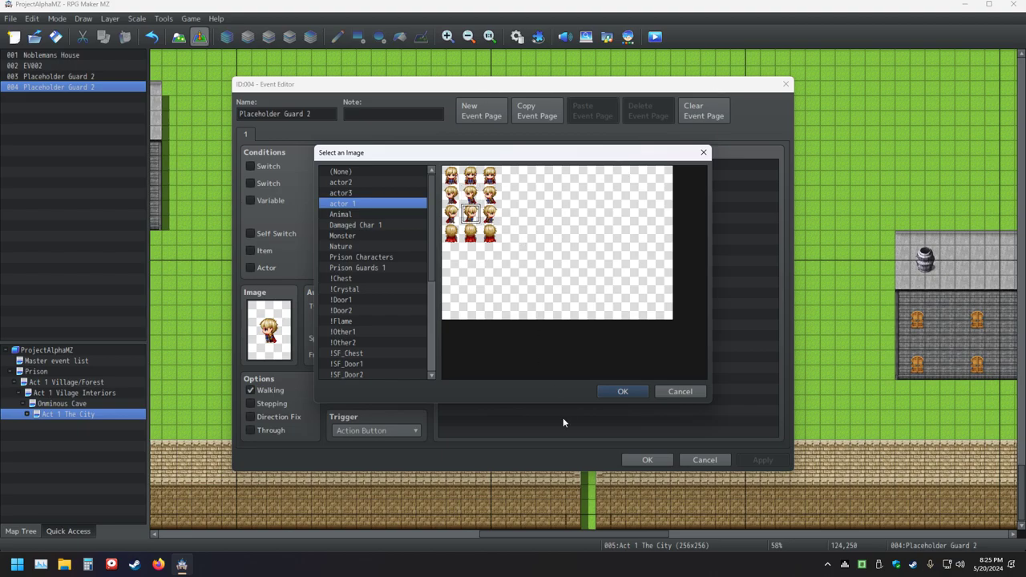
{"action": "left_click", "coordinate": [616, 391]}
{"action": "left_click", "coordinate": [647, 460]}
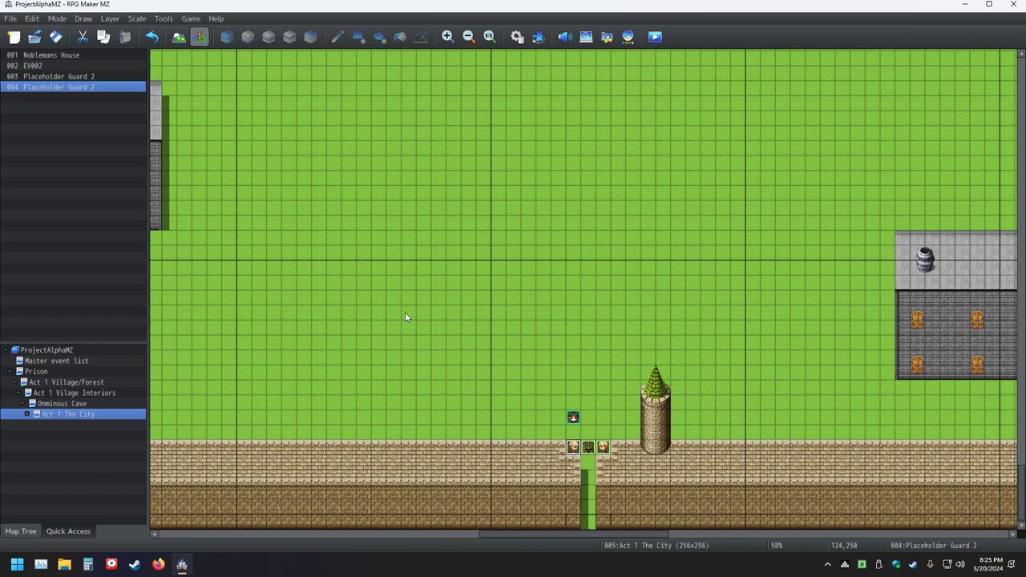
Delete the player starting position just north of the gate and switch the editor to map mode
{"action": "left_click", "coordinate": [574, 418]}
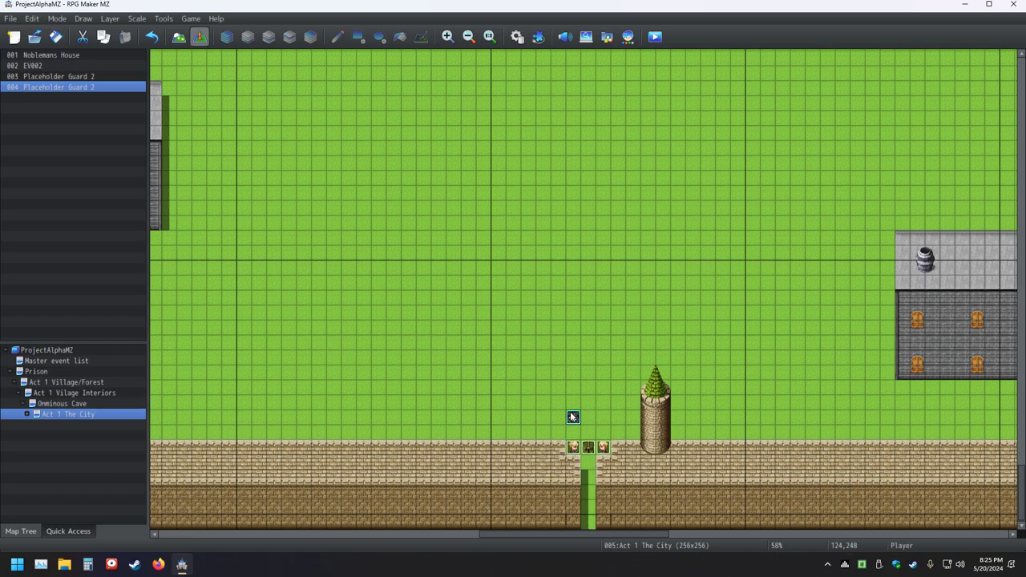
{"action": "key", "text": "Delete"}
{"action": "left_click", "coordinate": [179, 37]}
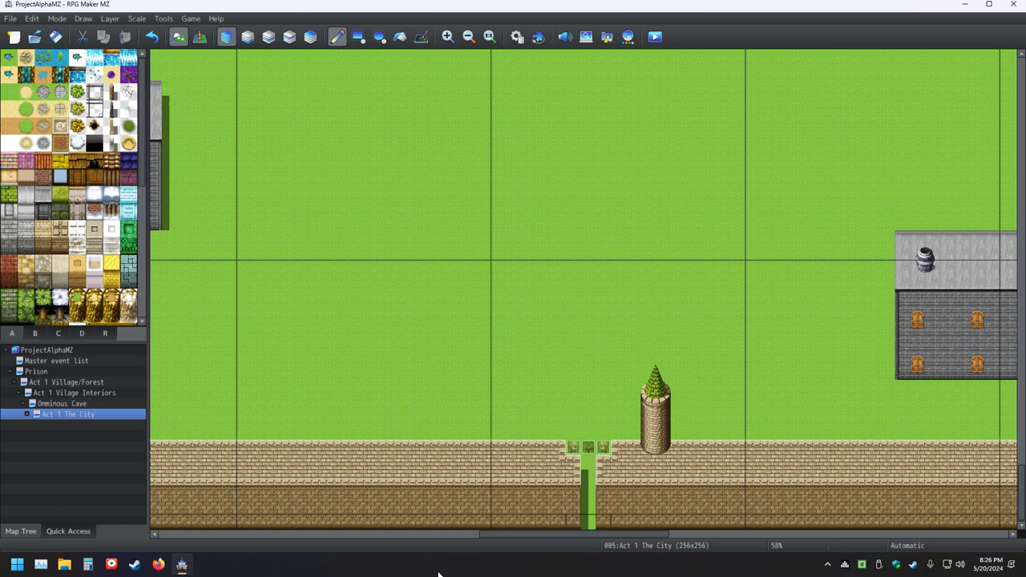
{"action": "key", "text": "alt+r"}
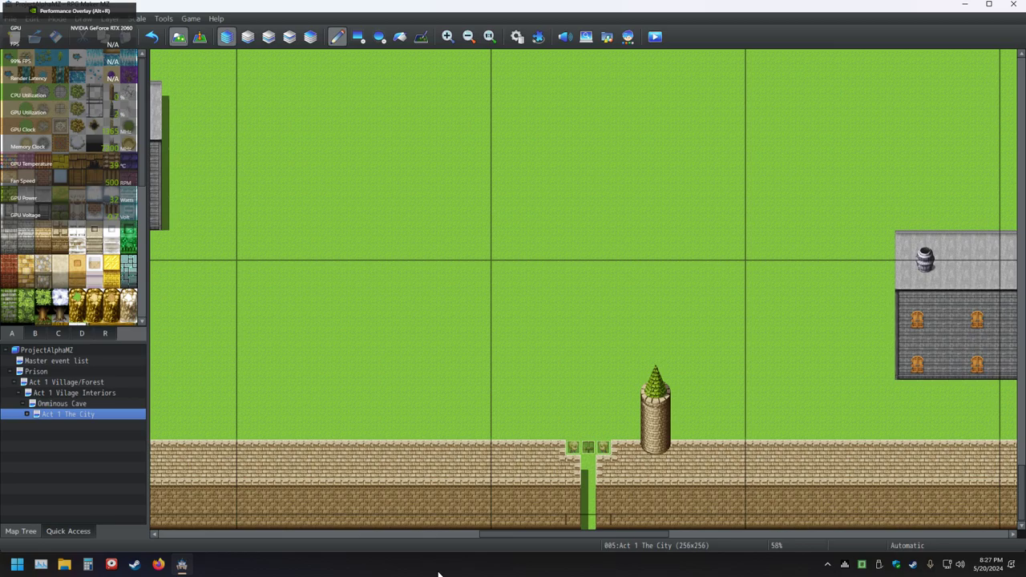
{"action": "key", "text": "alt+r"}
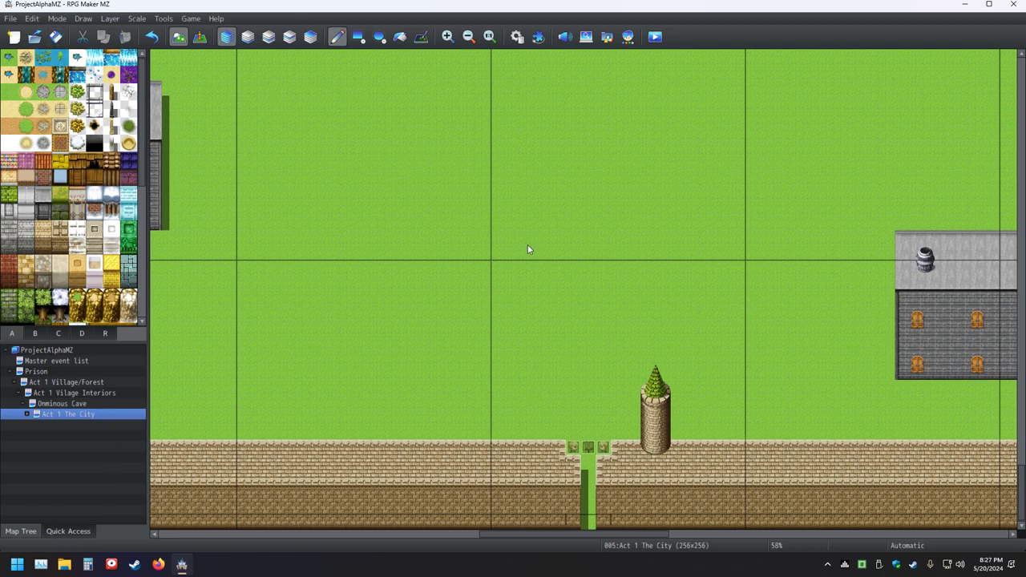
Close the RPG Maker MZ editor
{"action": "left_click", "coordinate": [1014, 5]}
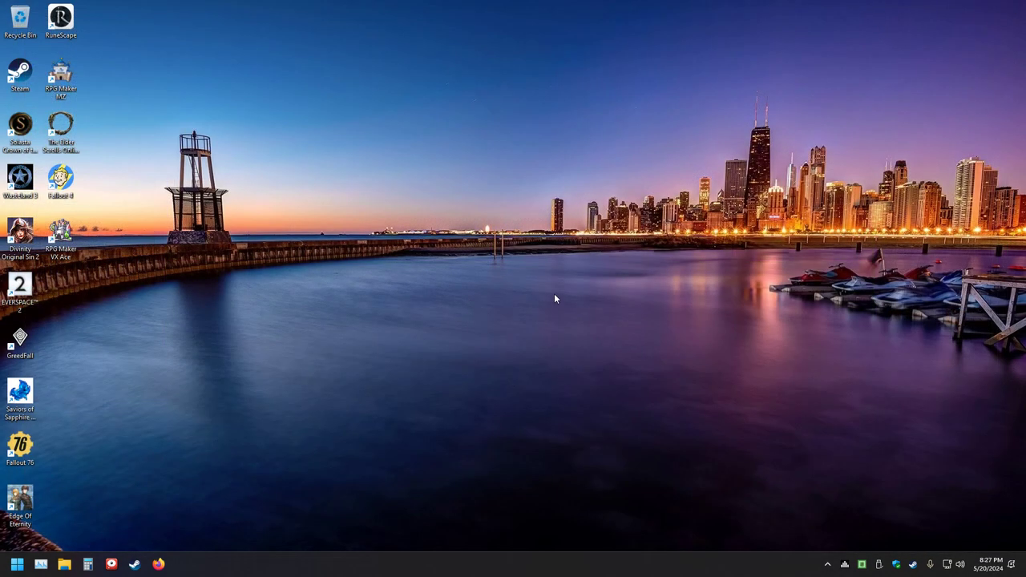